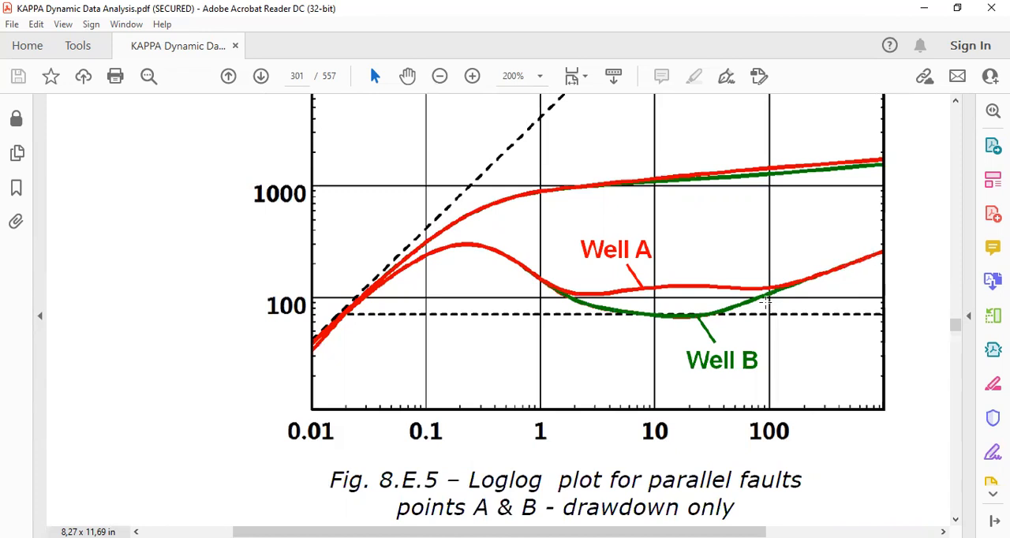
# Examine the Well A and Well B curves in the Fig. 8.E.5 loglog plot for parallel faults.
pyautogui.hotkey('ctrl', '-')
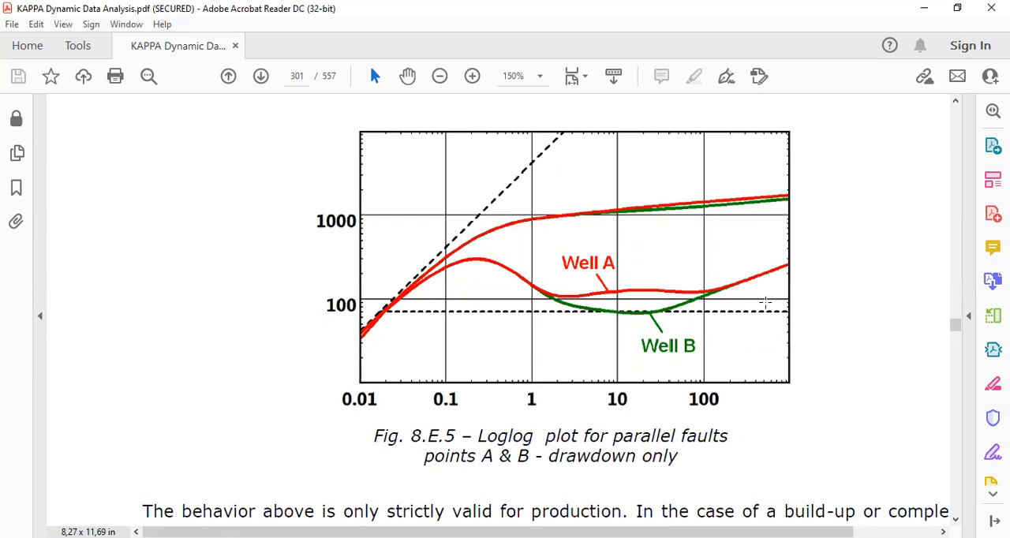
pyautogui.scroll(2, 795, 330)
pyautogui.scroll(-1, 597, 304)
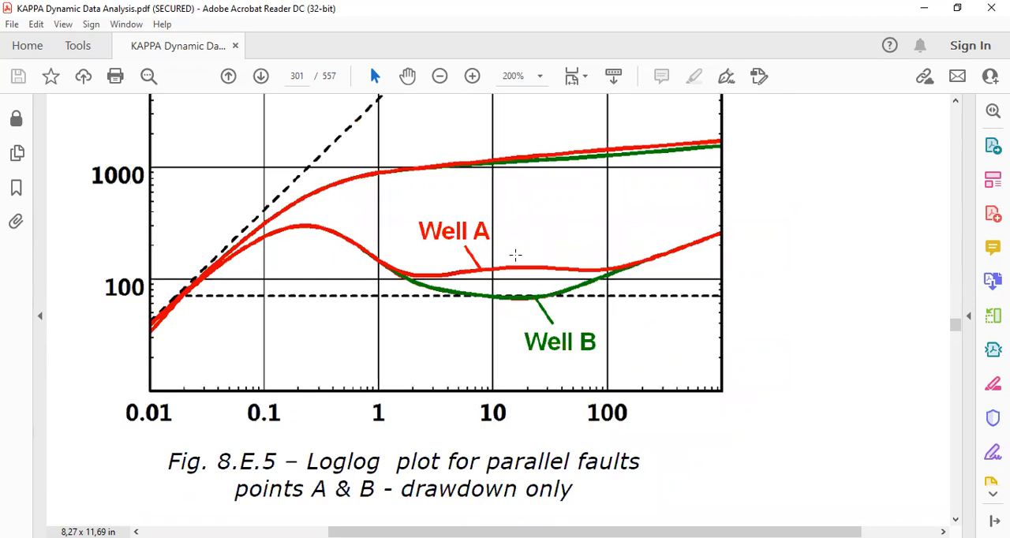
pyautogui.scroll(2, 409, 279)
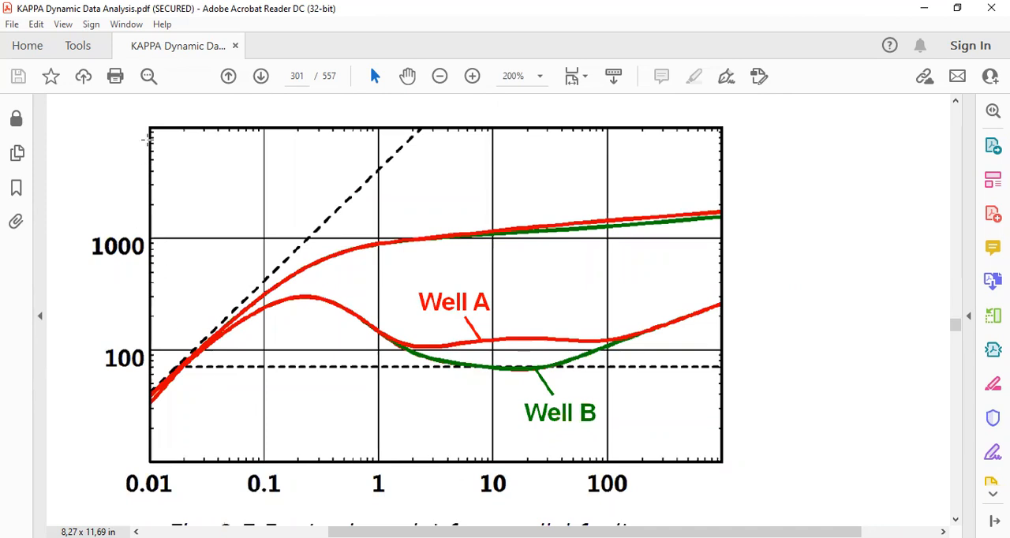
pyautogui.moveTo(149, 129); pyautogui.dragTo(727, 466)
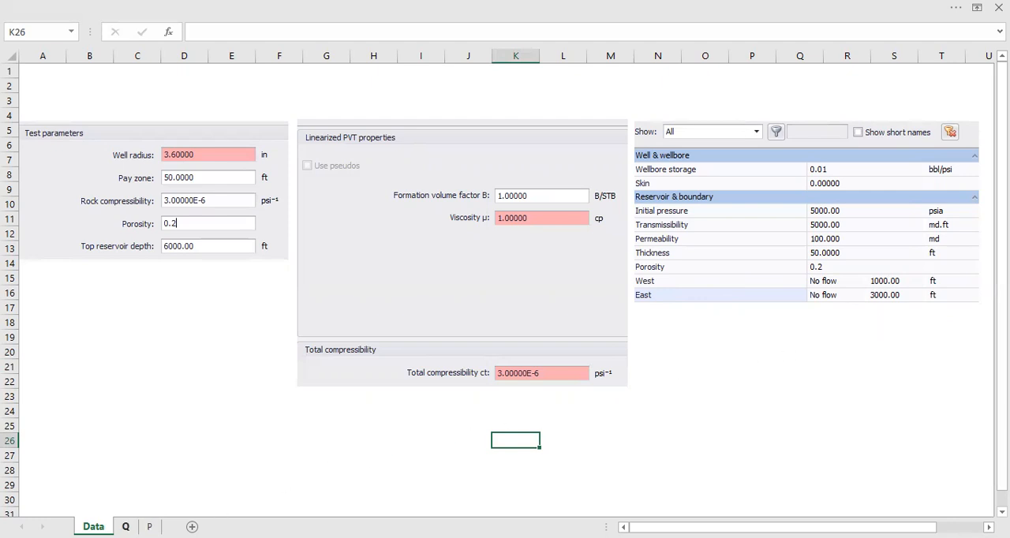
# In the workbook's Q sheet, label the 120 hr row "Flowing" in C3 and the 240 hr row "Build-up" in C4.
pyautogui.click(126, 526)
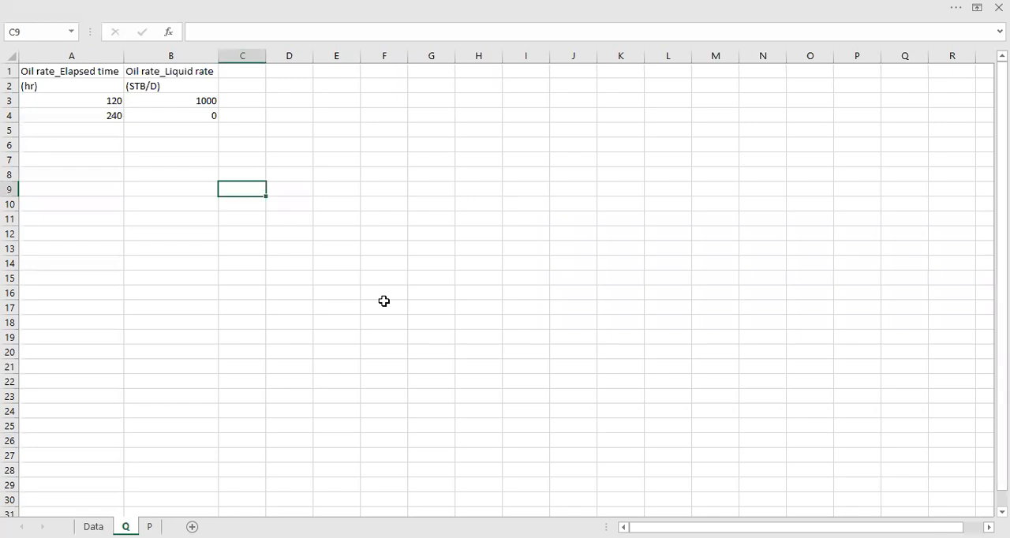
pyautogui.keyDown('ctrl'); pyautogui.scroll(3, 262, 232); pyautogui.keyUp('ctrl')
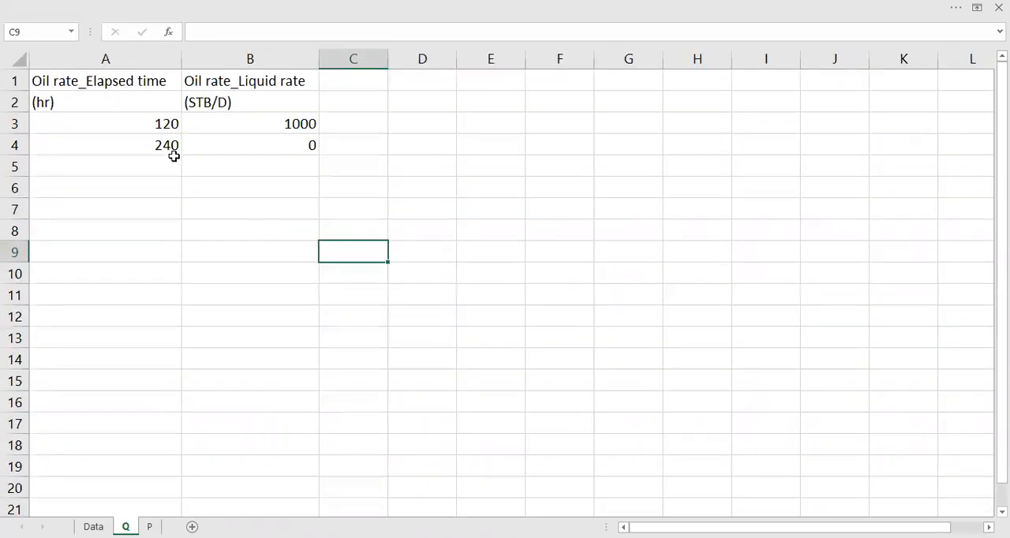
pyautogui.click(148, 119)
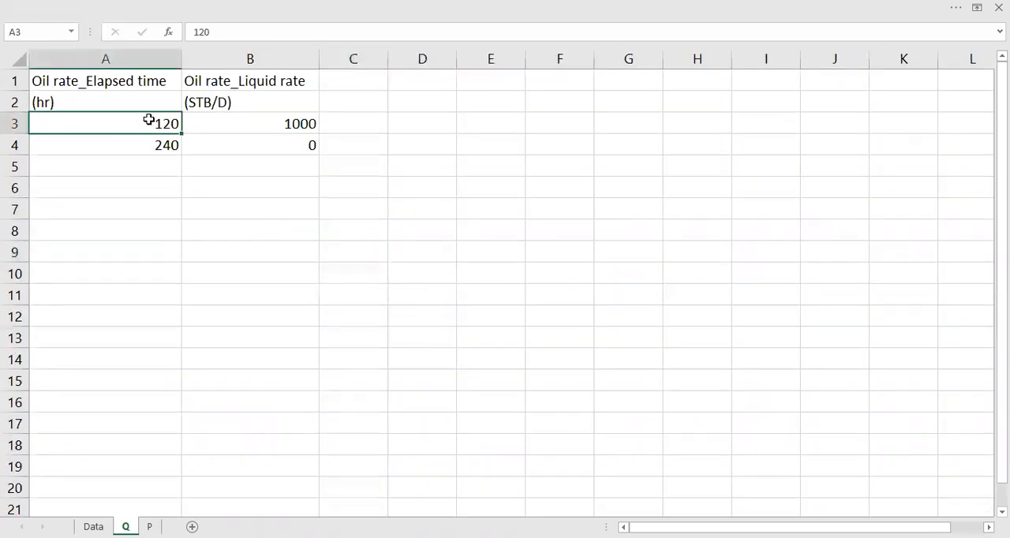
pyautogui.click(381, 125)
pyautogui.write('Flowing')
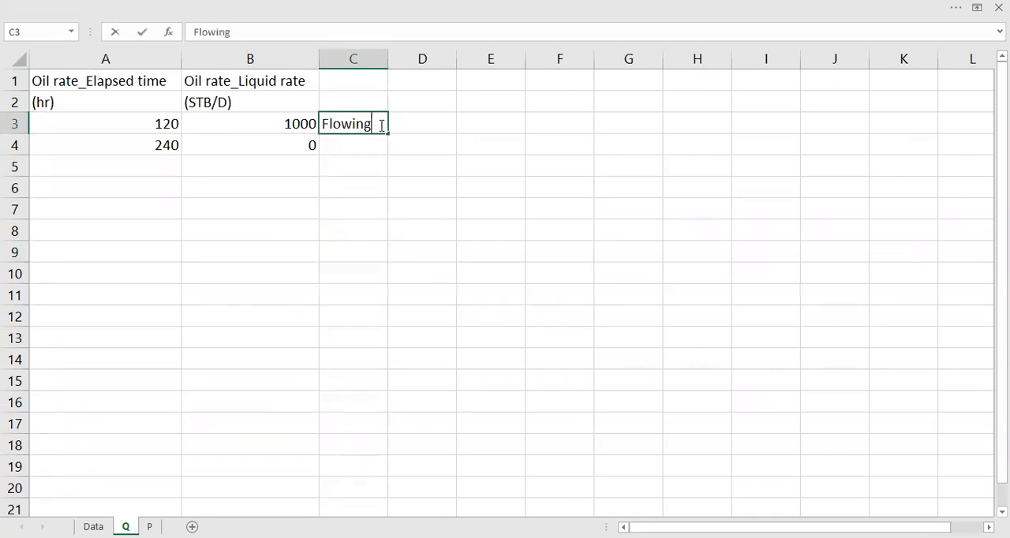
pyautogui.click(311, 117)
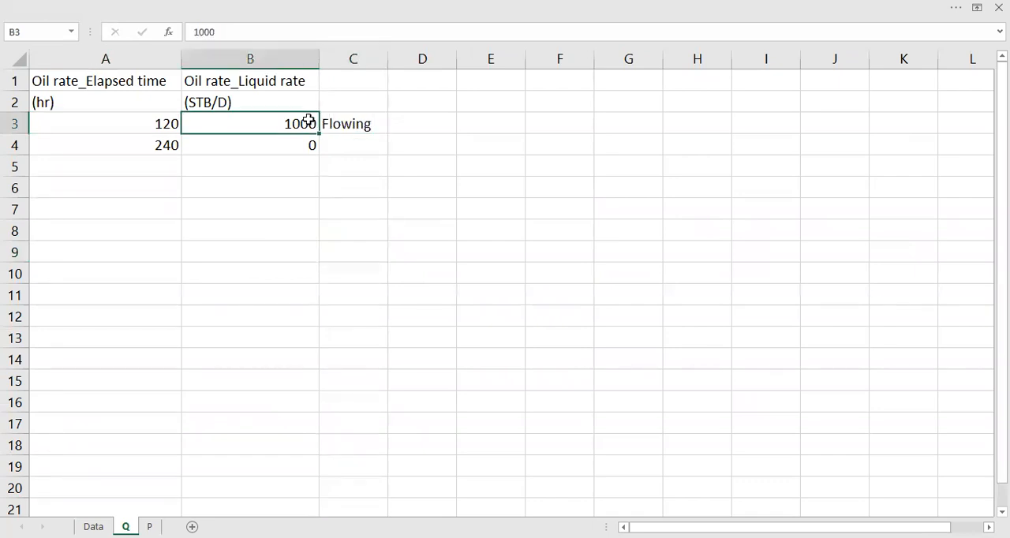
pyautogui.click(168, 154)
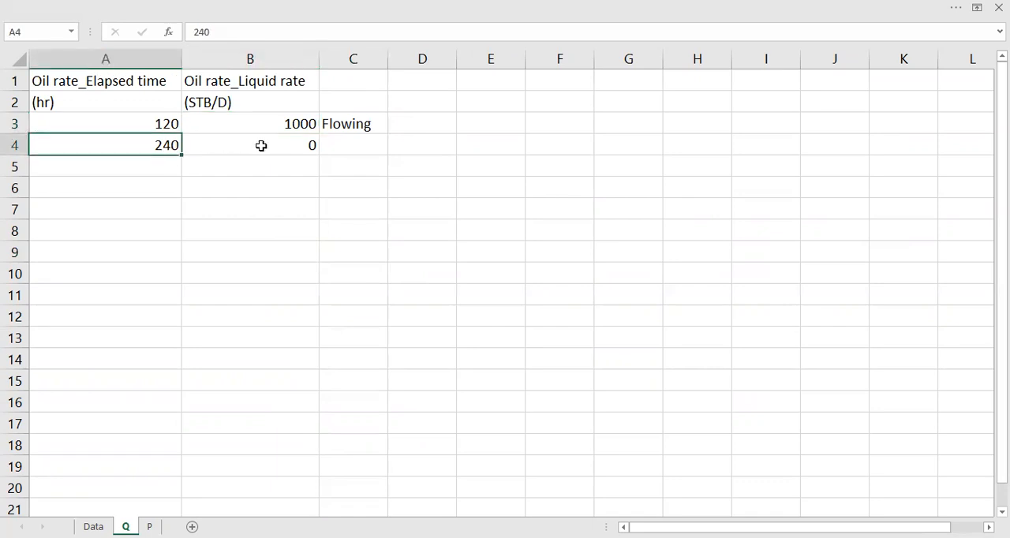
pyautogui.click(371, 139)
pyautogui.write('Build-up')
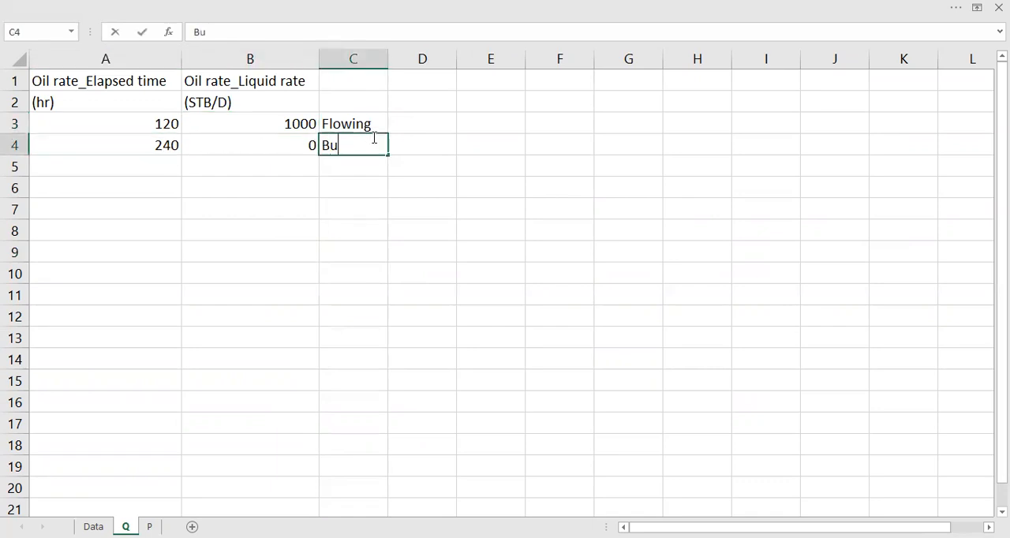
pyautogui.press('Return')
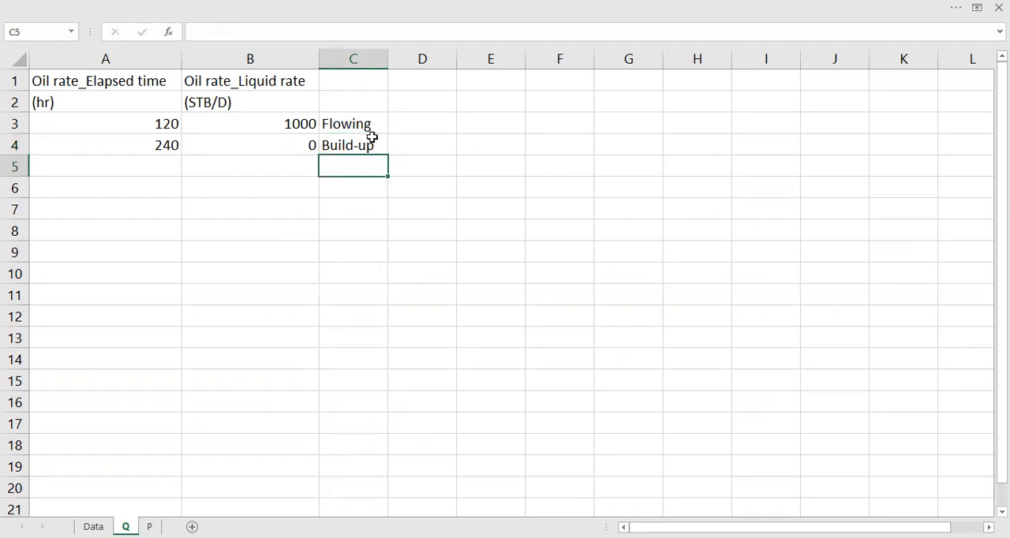
# Convert the elapsed times from hours to days with =A3/24 in E3 and fill the formula down to E4.
pyautogui.press('Right')
pyautogui.press('Right')
pyautogui.press('Up')
pyautogui.press('Up')
pyautogui.write('=')
pyautogui.press('Left')
pyautogui.press('Left')
pyautogui.press('Left')
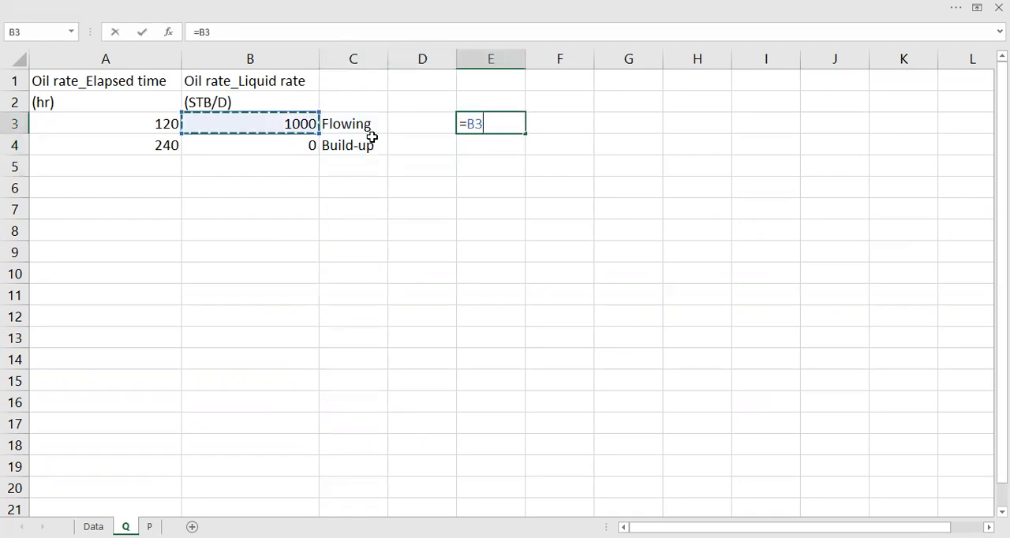
pyautogui.press('Left')
pyautogui.write('/24')
pyautogui.press('Return')
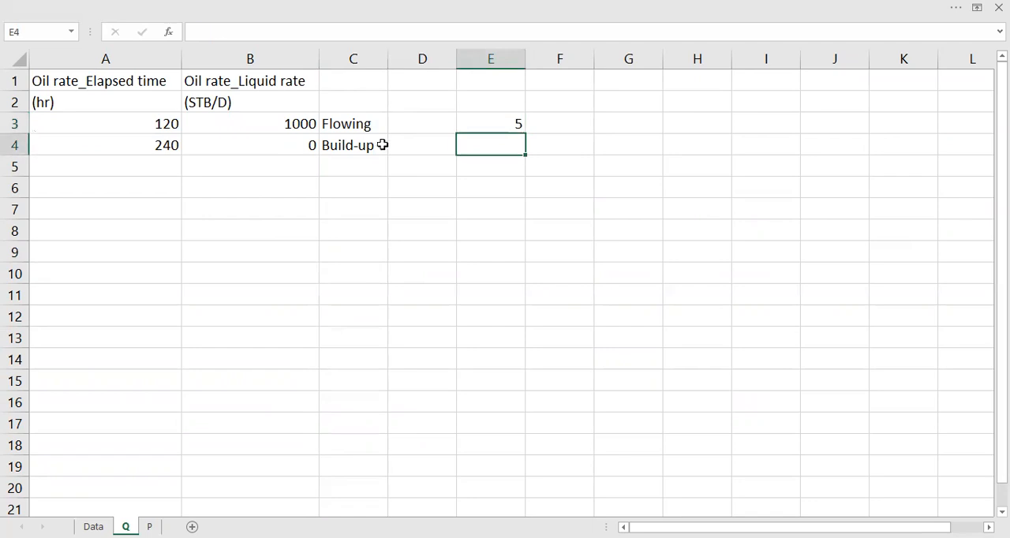
pyautogui.click(529, 128)
pyautogui.click(518, 127)
pyautogui.moveTo(521, 135); pyautogui.dragTo(516, 160)
# Enter the unit "days" in F3 and copy it to F4.
pyautogui.click(557, 118)
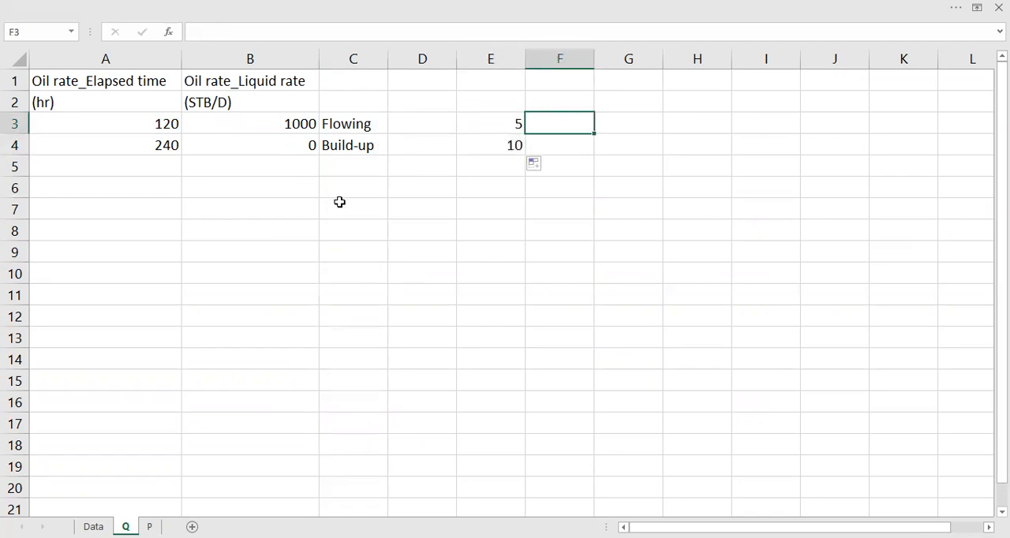
pyautogui.write('days')
pyautogui.press('Return')
pyautogui.press('Up')
pyautogui.hotkey('ctrl', 'c')
pyautogui.press('Down')
pyautogui.hotkey('ctrl', 'v')
pyautogui.press('Escape')
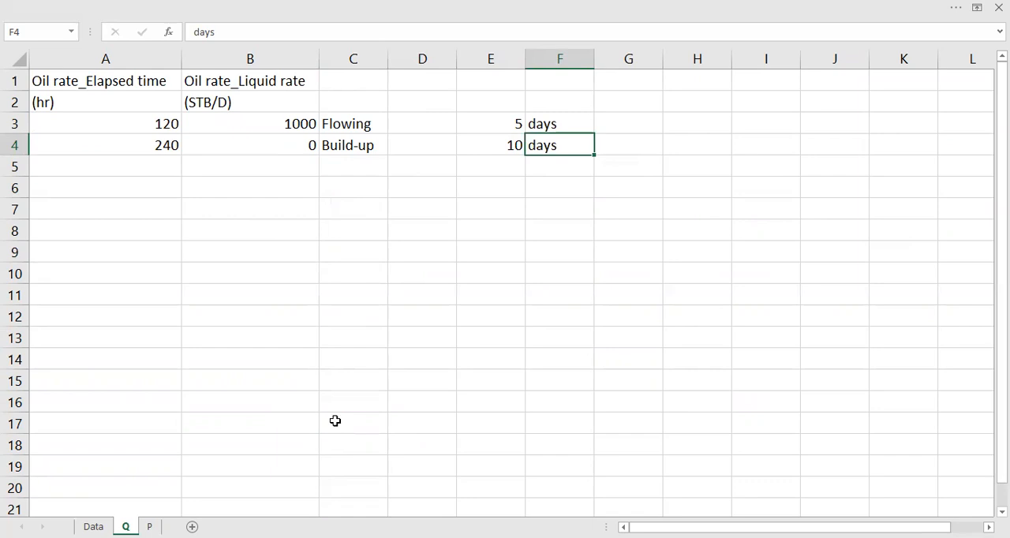
# On the P sheet, review the elapsed time and pressure data, widen the pressure chart and inspect a point on its drawdown curve.
pyautogui.click(149, 526)
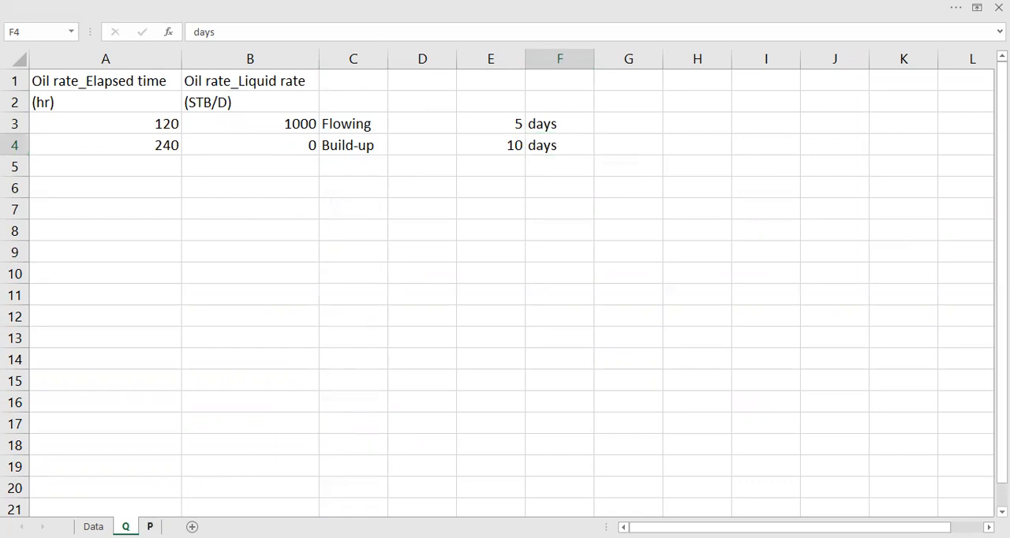
pyautogui.moveTo(67, 98); pyautogui.dragTo(177, 272)
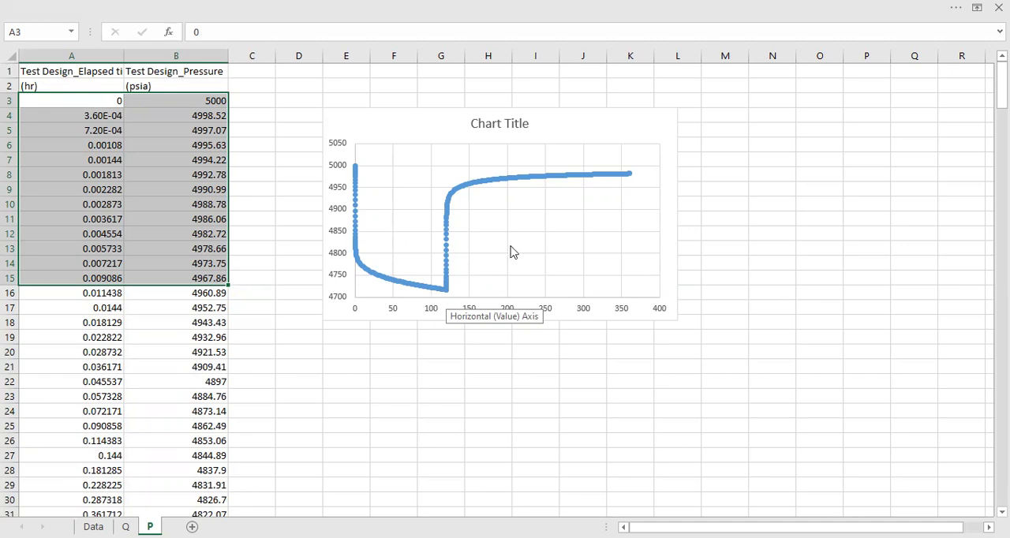
pyautogui.moveTo(748, 88); pyautogui.dragTo(751, 90)
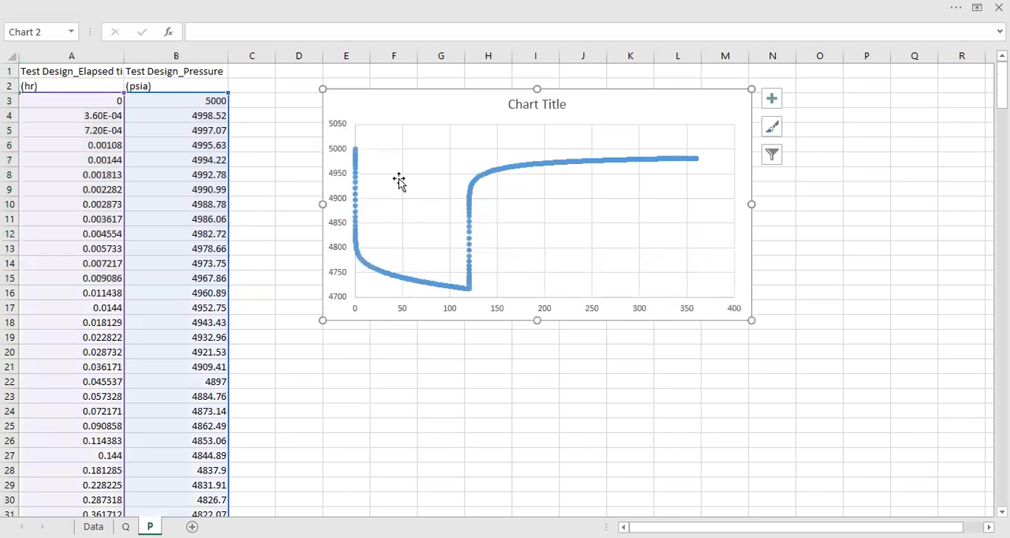
pyautogui.moveTo(390, 279)
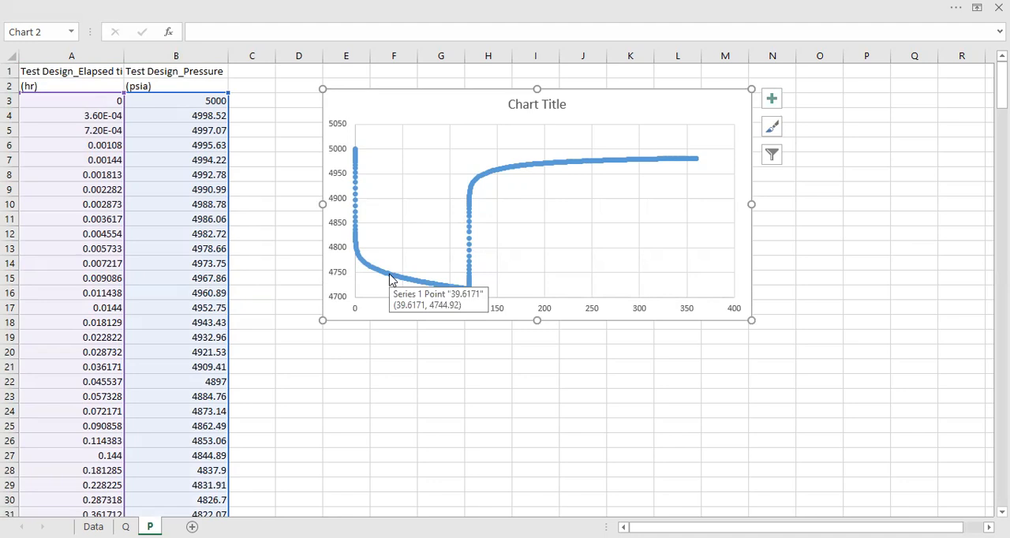
pyautogui.click(211, 290)
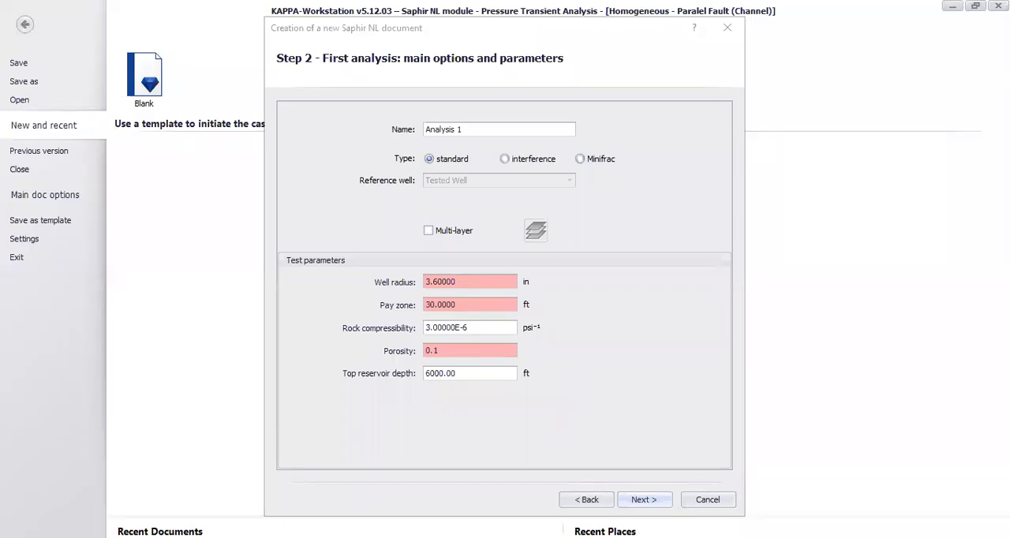
# In KAPPA-Workstation's new Saphir document wizard, set the pay zone to 50 ft and the porosity to 0.2, and accept the test parameters.
pyautogui.click(384, 307)
pyautogui.write('50')
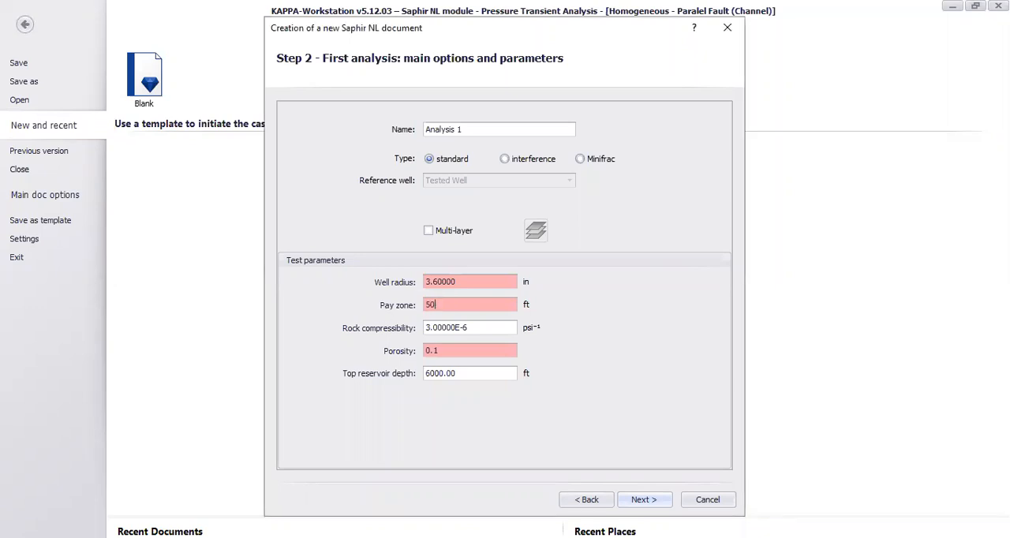
pyautogui.press('Tab')
pyautogui.press('Tab')
pyautogui.write('0.2')
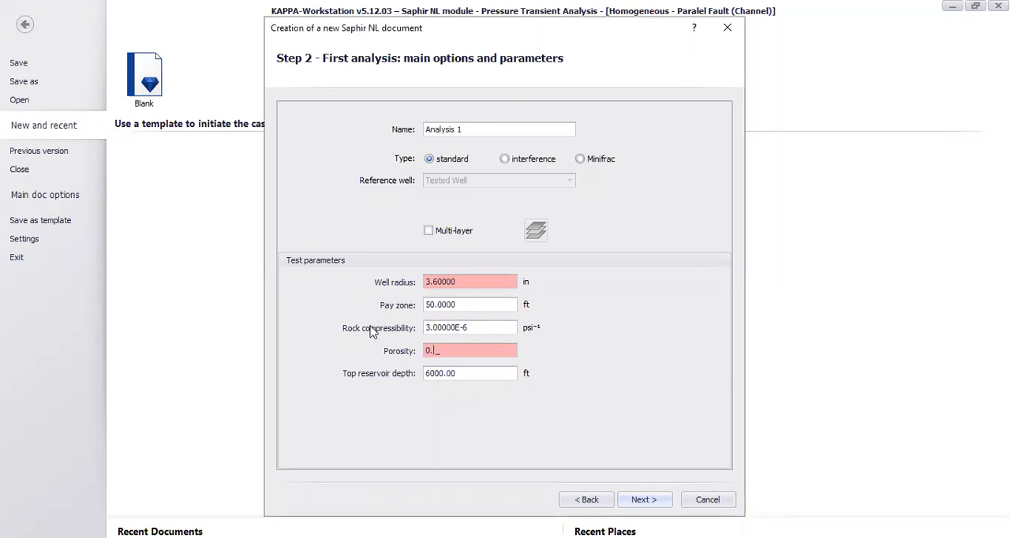
pyautogui.click(645, 500)
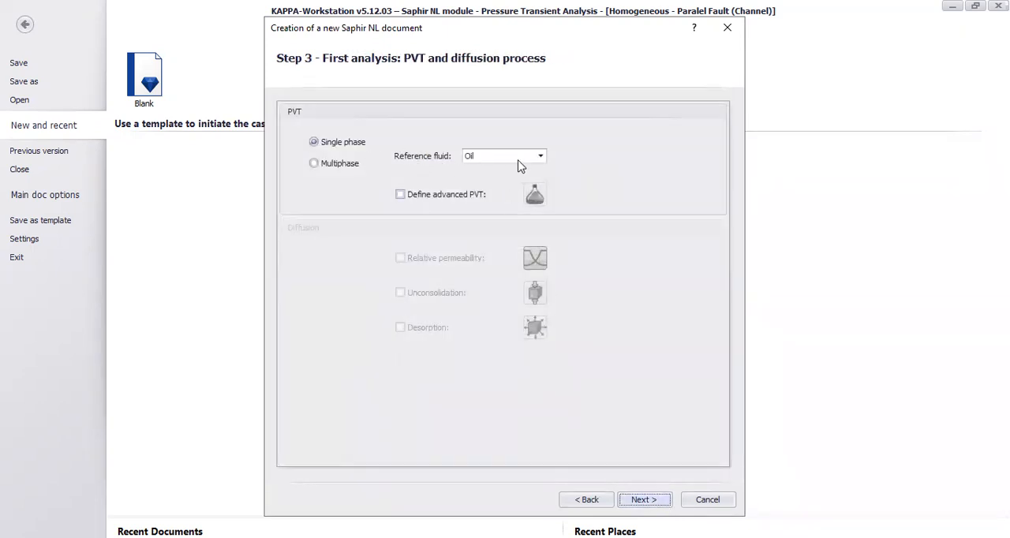
# Accept single-phase oil and the preset analytical and numerical parameters, and create the new document.
pyautogui.click(661, 502)
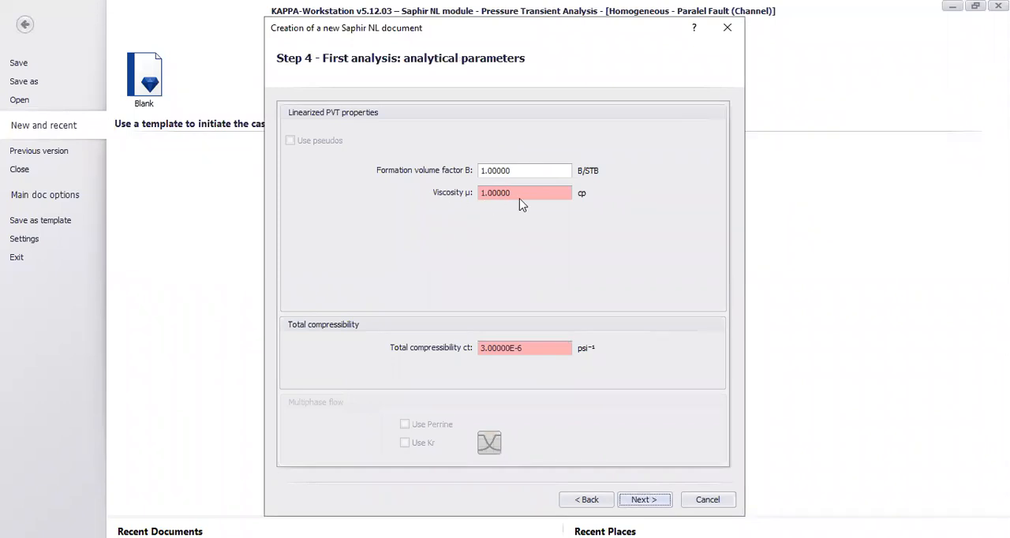
pyautogui.click(657, 500)
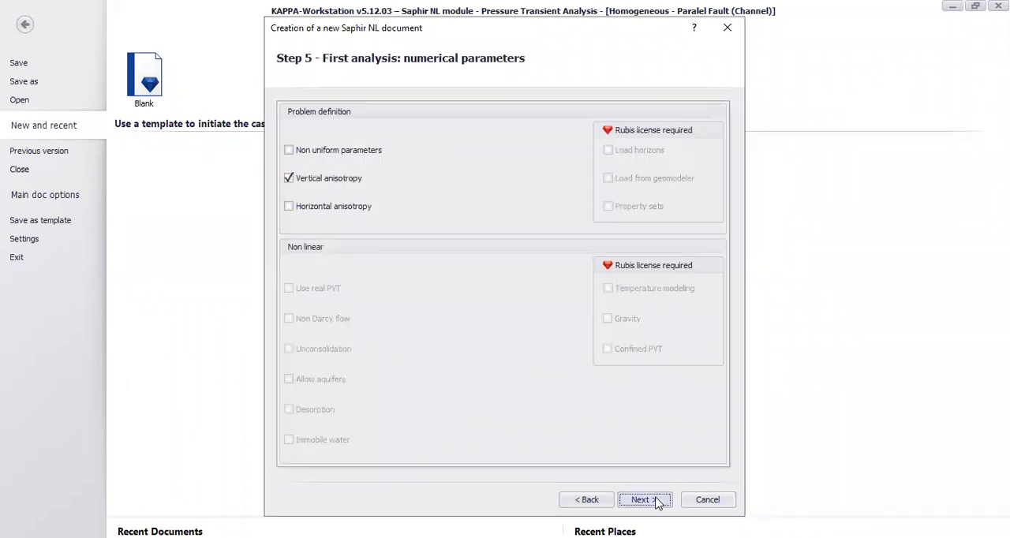
pyautogui.click(659, 500)
pyautogui.click(644, 499)
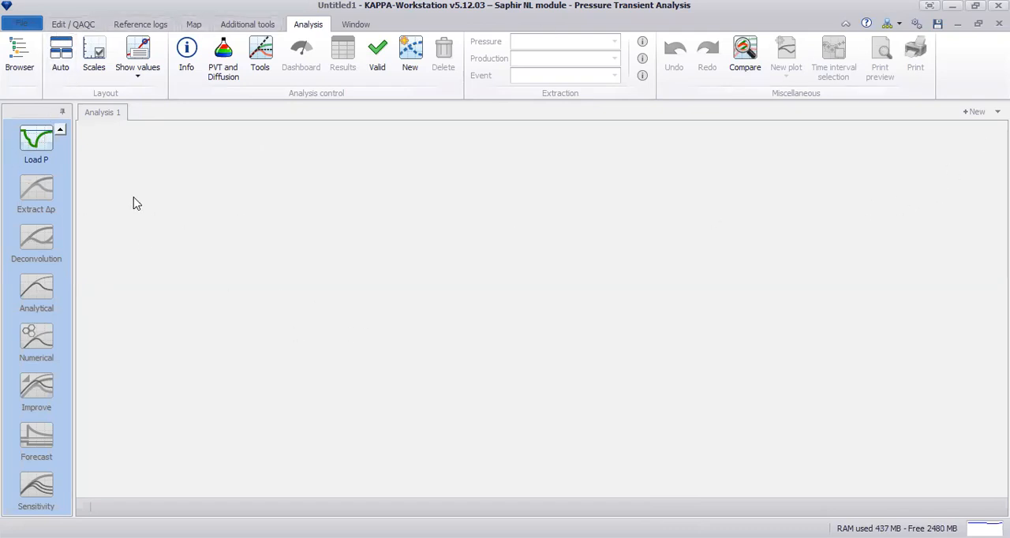
# Load the oil rate history from the clipboard with the duration time format in hr and STB/D, and maximize the history plot.
pyautogui.click(60, 130)
pyautogui.click(49, 150)
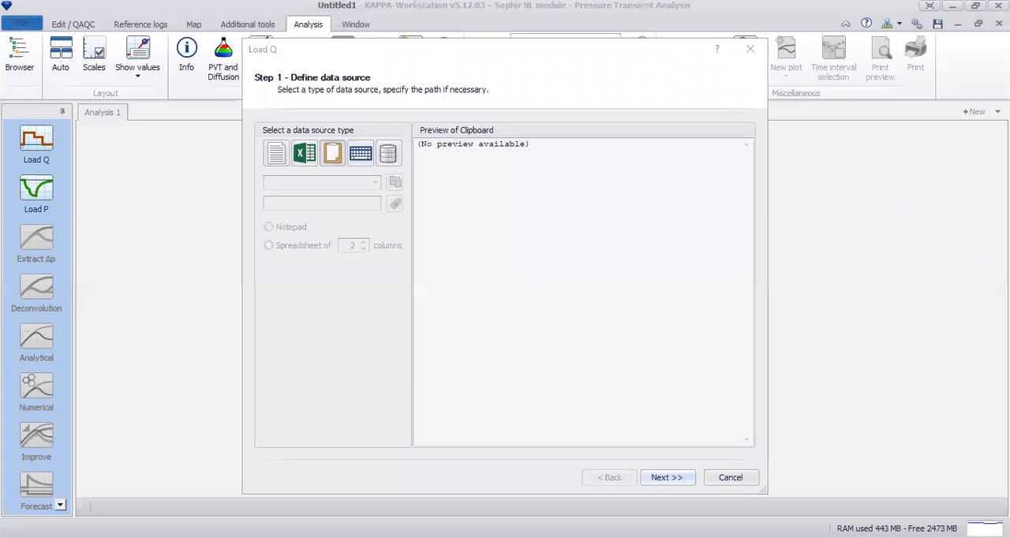
pyautogui.click(334, 156)
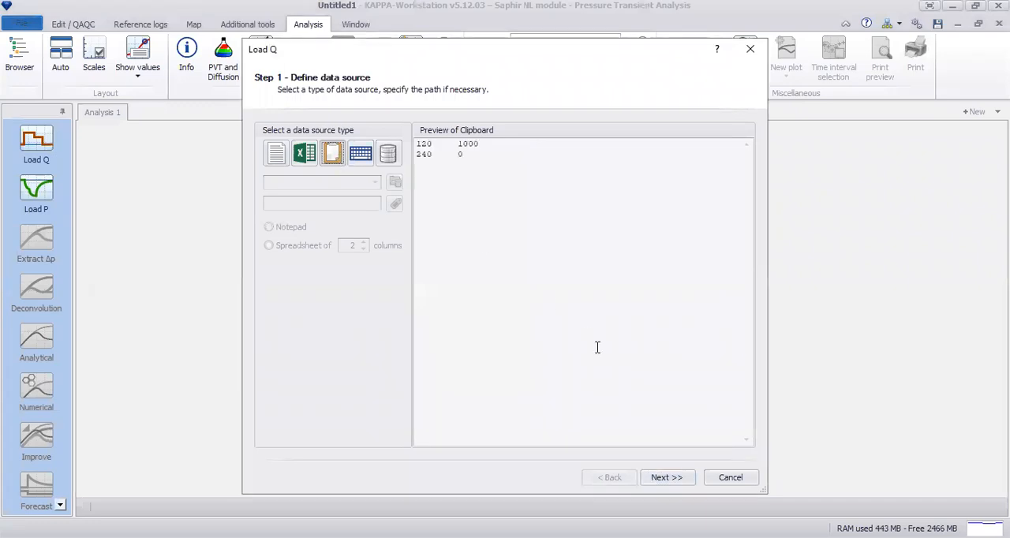
pyautogui.click(675, 483)
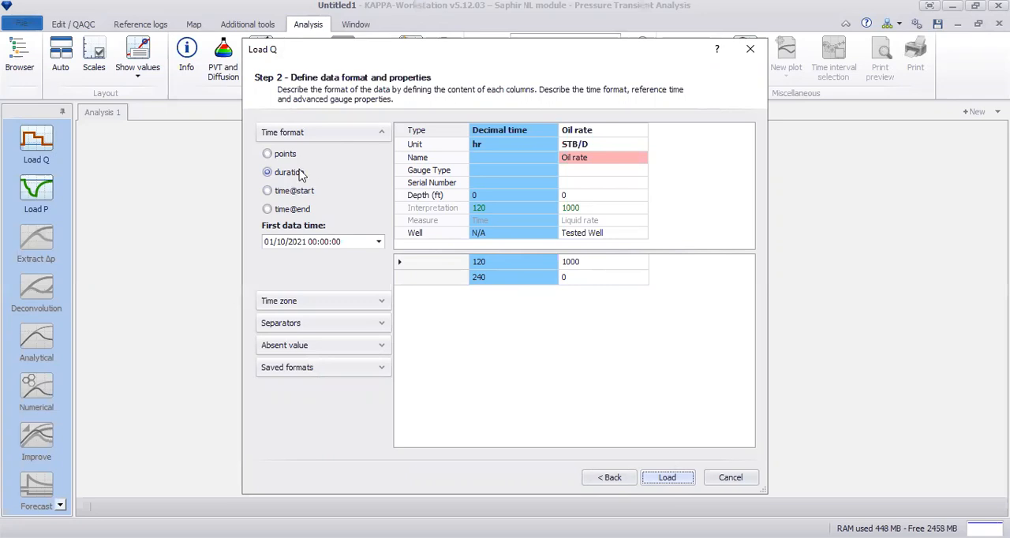
pyautogui.click(676, 477)
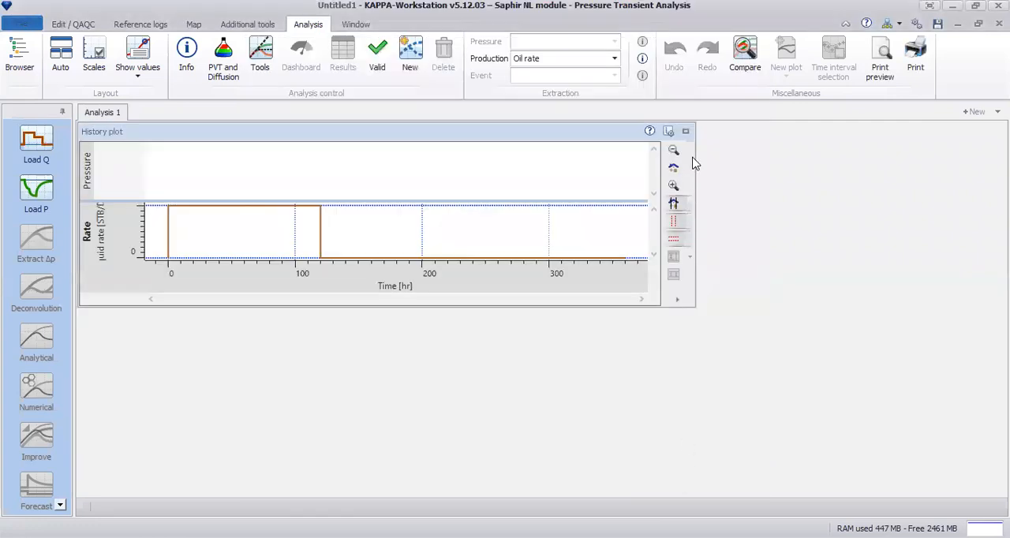
pyautogui.click(685, 131)
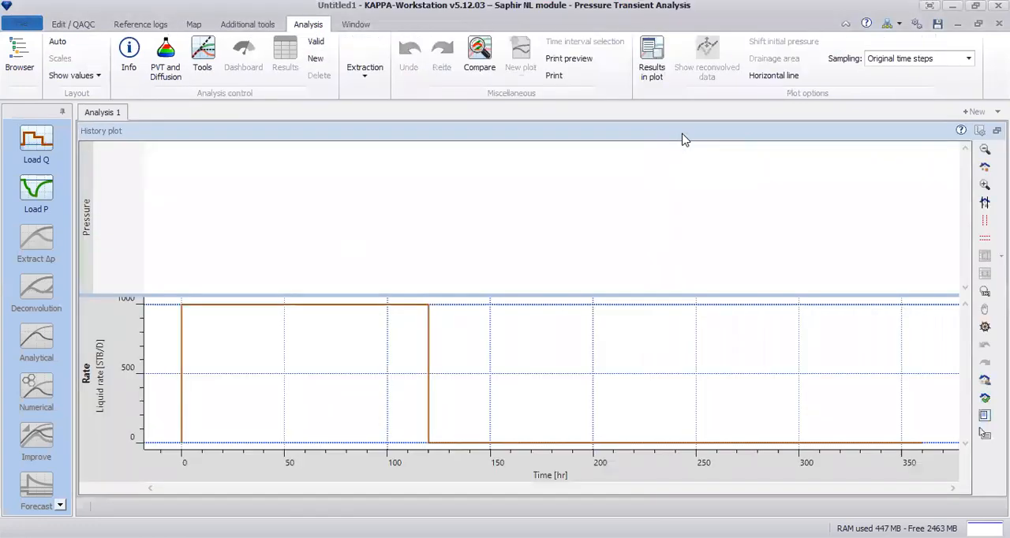
# Load the pressure data from the clipboard using the points time format, with decimal time in hr and pressure in psia.
pyautogui.click(35, 194)
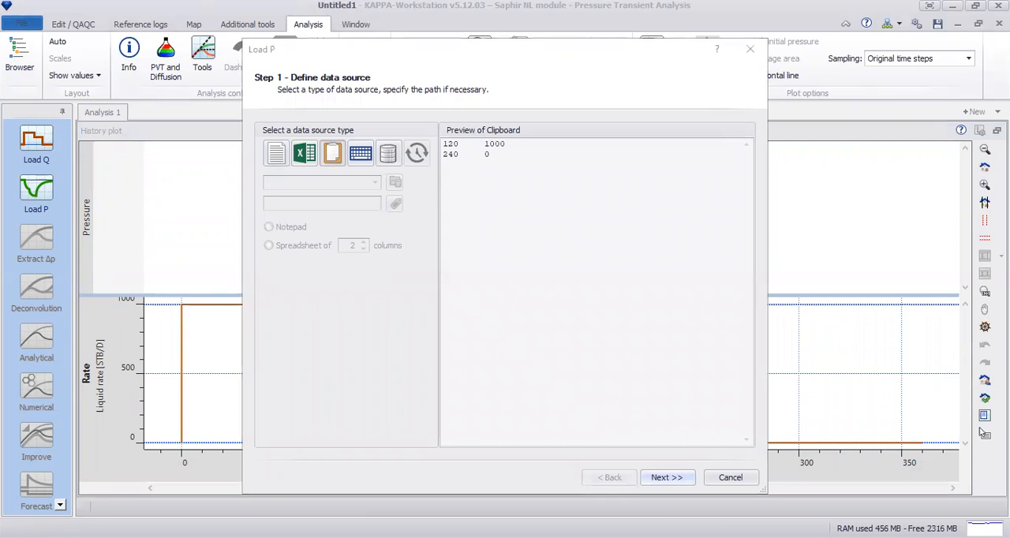
pyautogui.click(338, 157)
pyautogui.click(338, 157)
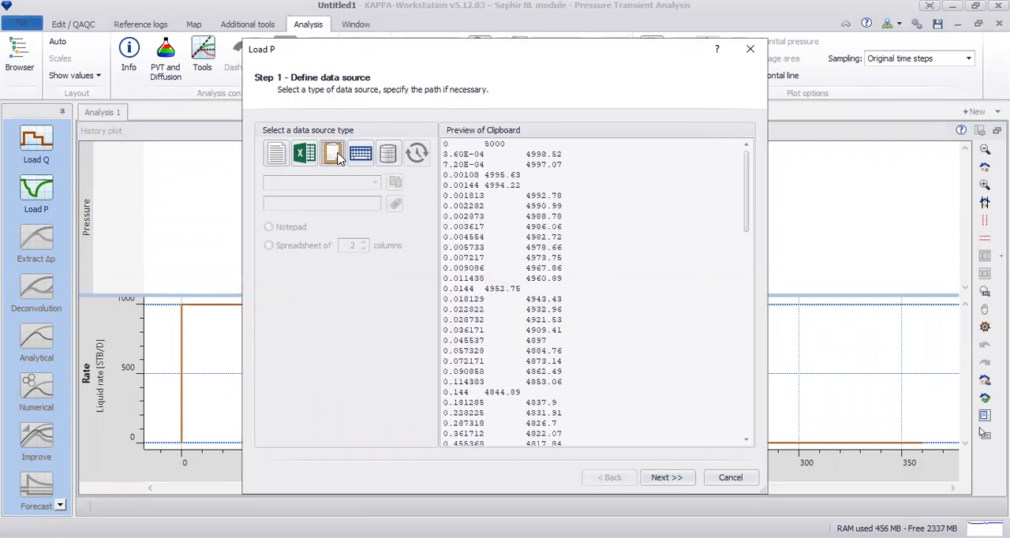
pyautogui.click(677, 478)
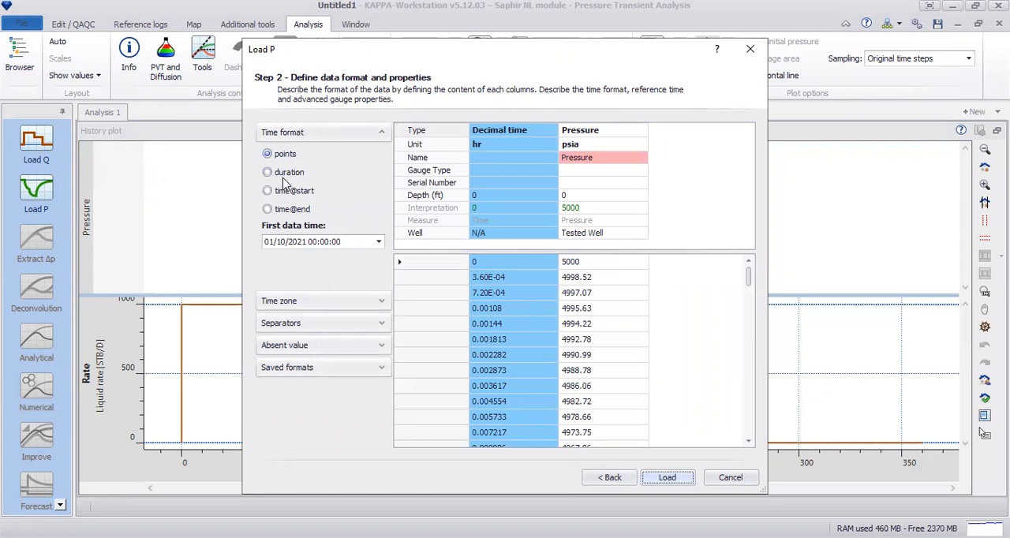
pyautogui.click(668, 478)
pyautogui.click(531, 375)
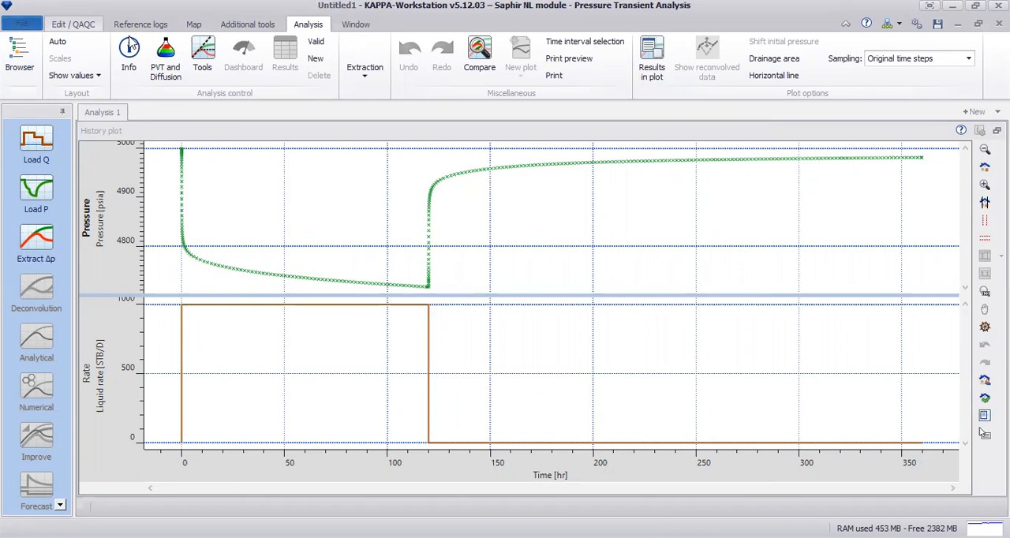
# Review the loaded oil rate and pressure tables in data editing mode and inspect the late drawdown pressure points up close.
pyautogui.click(79, 25)
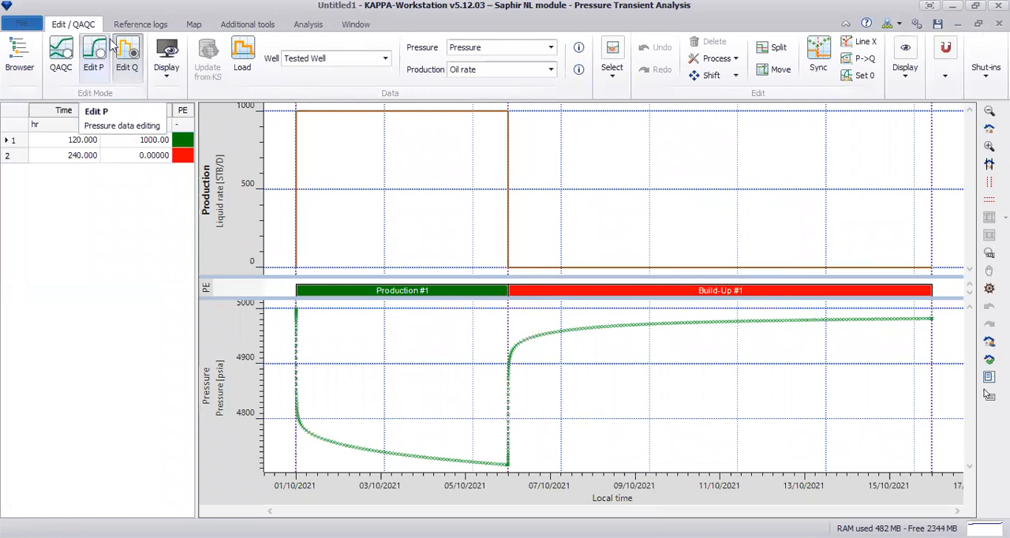
pyautogui.click(128, 69)
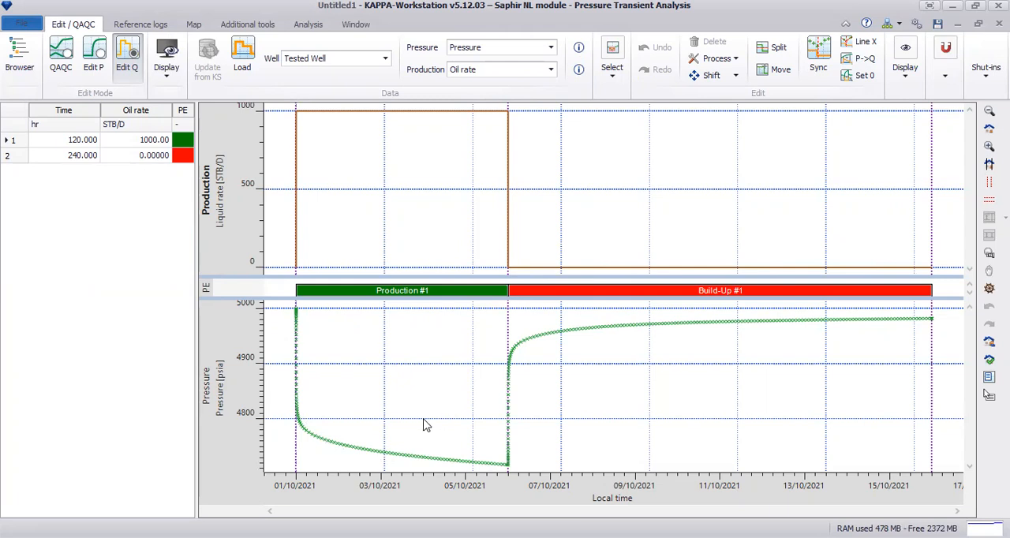
pyautogui.click(96, 60)
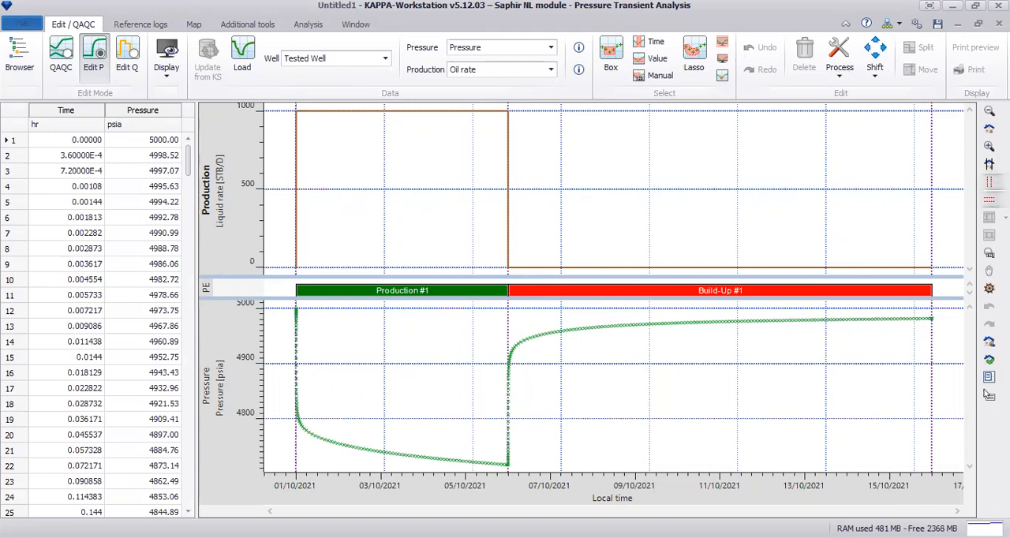
pyautogui.click(989, 146)
pyautogui.moveTo(341, 430); pyautogui.dragTo(536, 472)
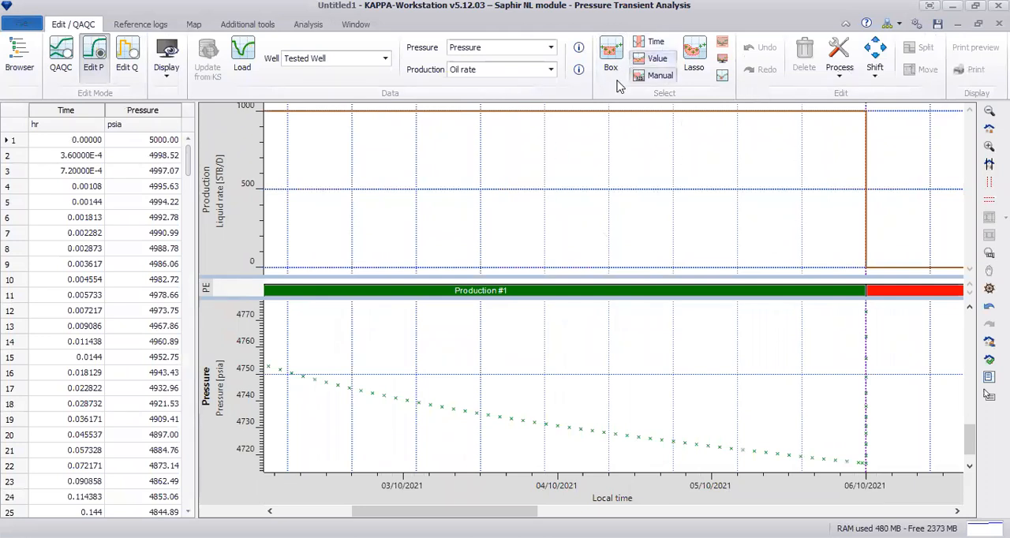
pyautogui.click(990, 129)
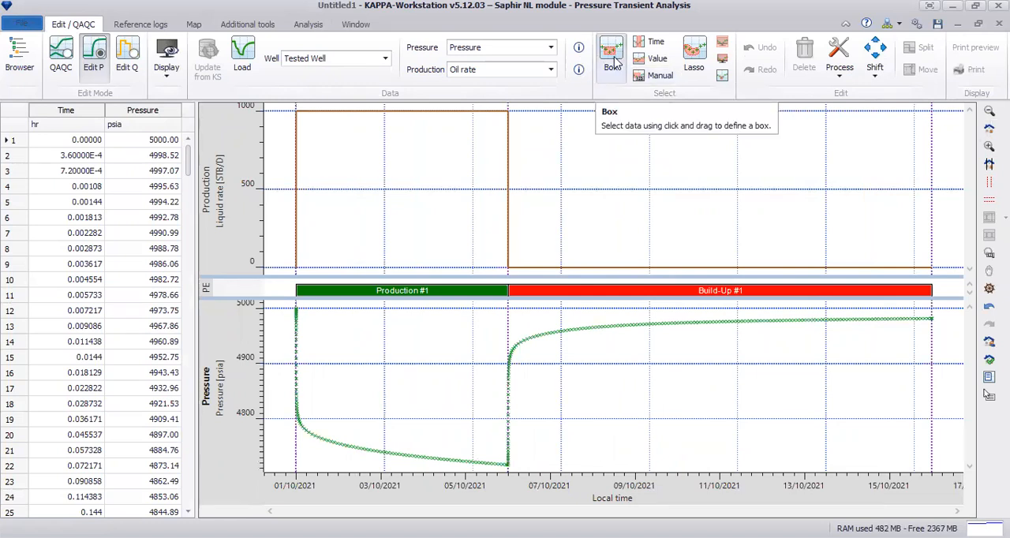
# Box-select a short mid-drawdown portion of the pressure curve and examine the matching rows in the data table.
pyautogui.click(614, 63)
pyautogui.moveTo(359, 431); pyautogui.dragTo(404, 466)
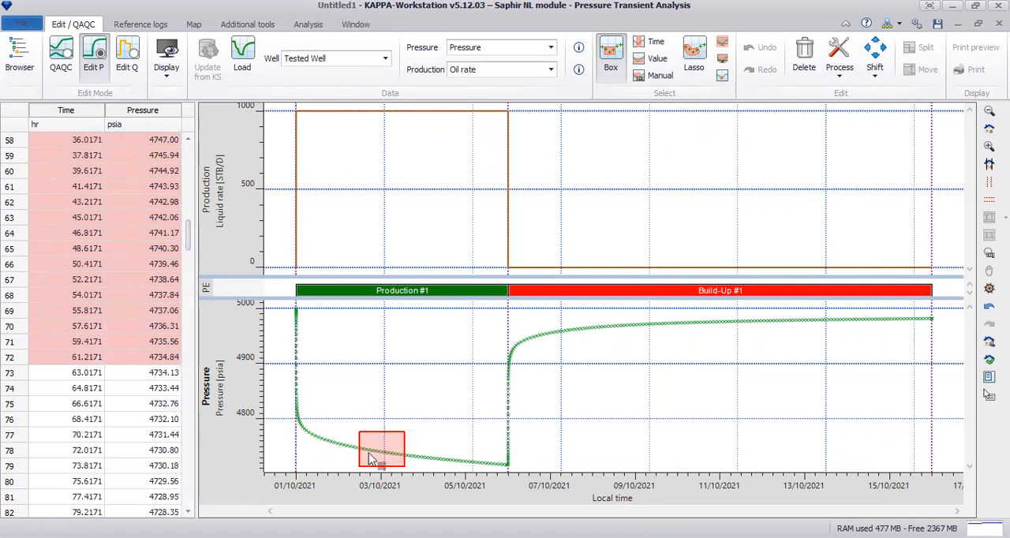
pyautogui.scroll(2, 188, 237)
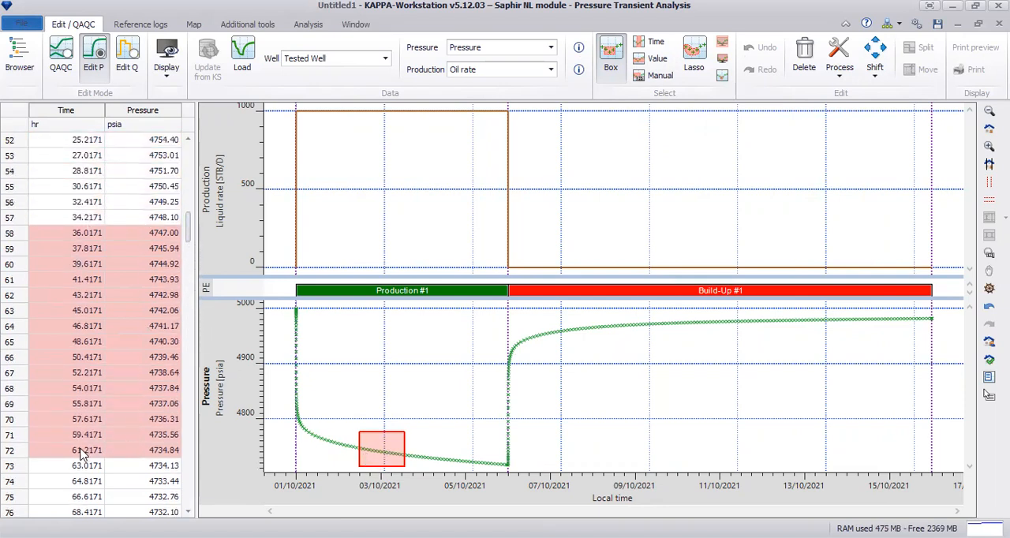
pyautogui.click(59, 239)
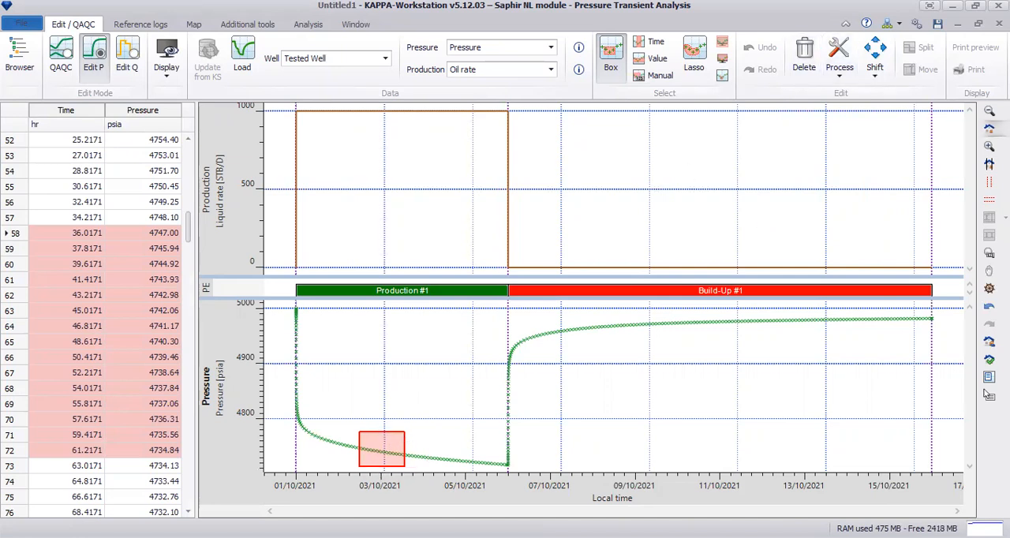
# Examine the time and pressure limits offered for a manual range selection, and leave without applying them.
pyautogui.click(654, 75)
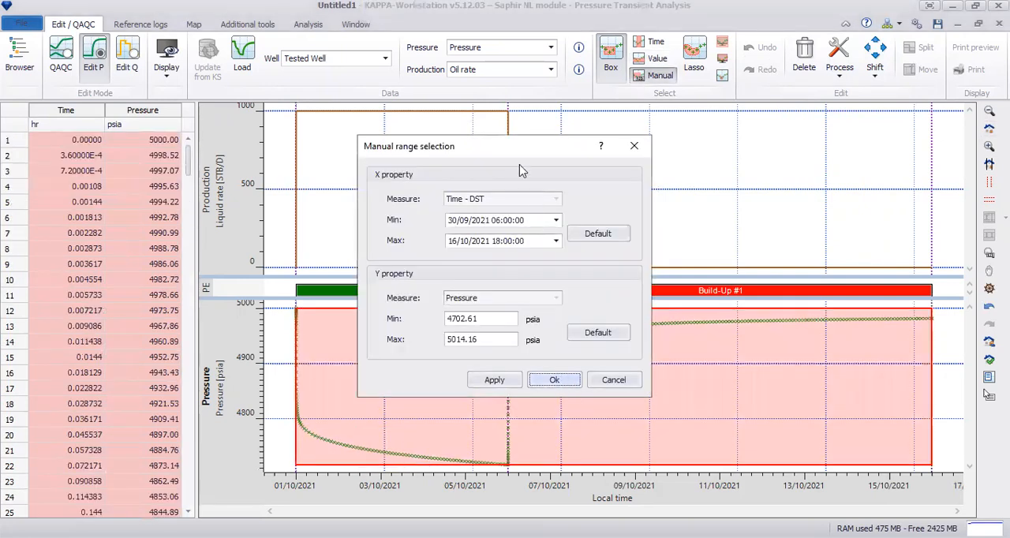
pyautogui.moveTo(528, 153); pyautogui.dragTo(714, 122)
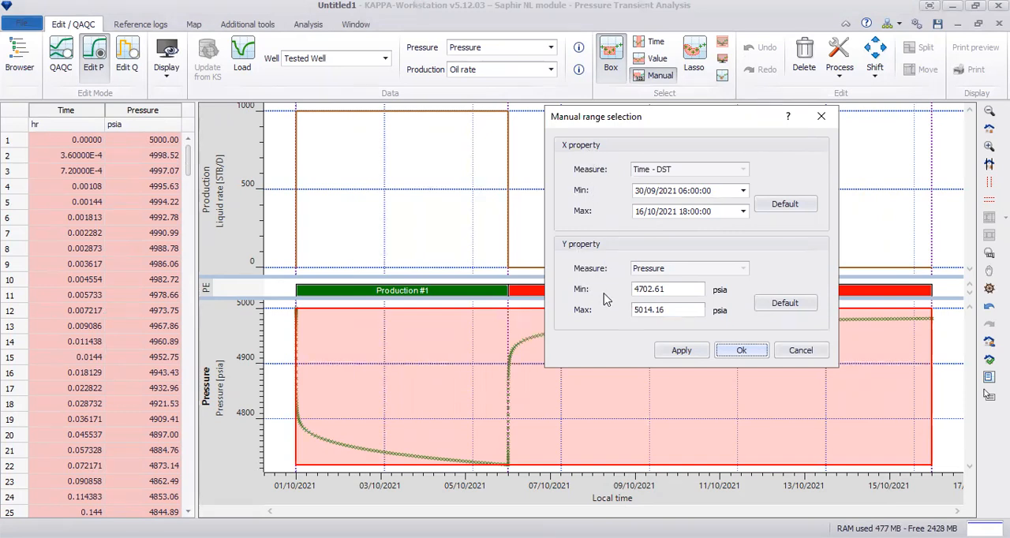
pyautogui.click(797, 352)
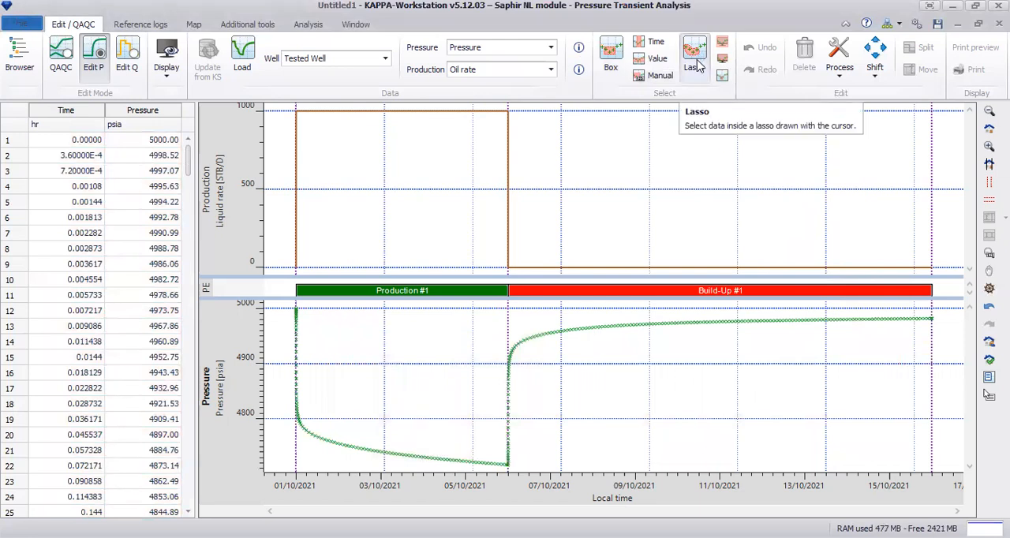
# Lasso-select the later part of the drawdown pressure curve and review the matching rows in the data table.
pyautogui.click(696, 65)
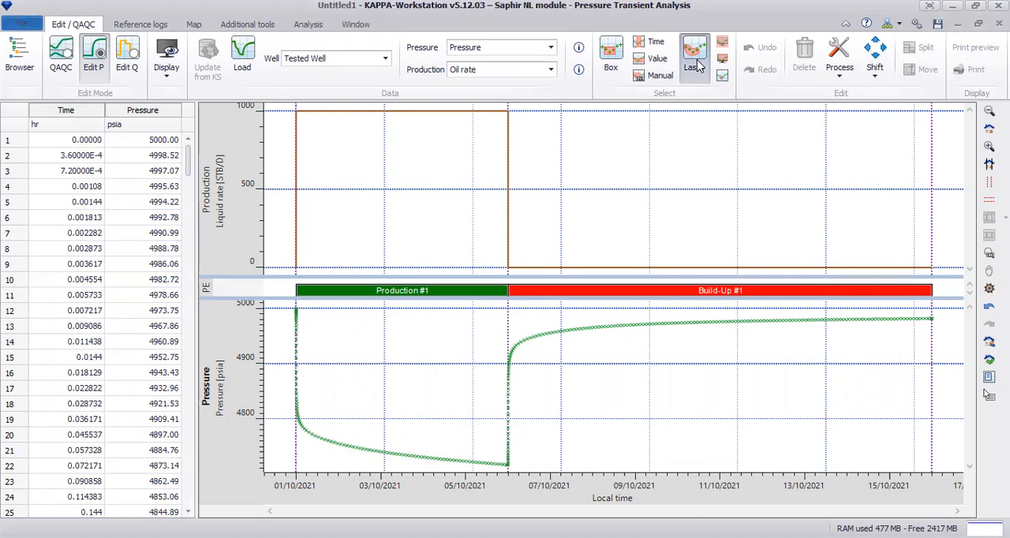
pyautogui.moveTo(409, 389)
pyautogui.mouseDown()
pyautogui.moveTo(505, 401)
pyautogui.moveTo(487, 471)
pyautogui.moveTo(411, 479)
pyautogui.moveTo(376, 434)
pyautogui.moveTo(412, 390)
pyautogui.mouseUp()
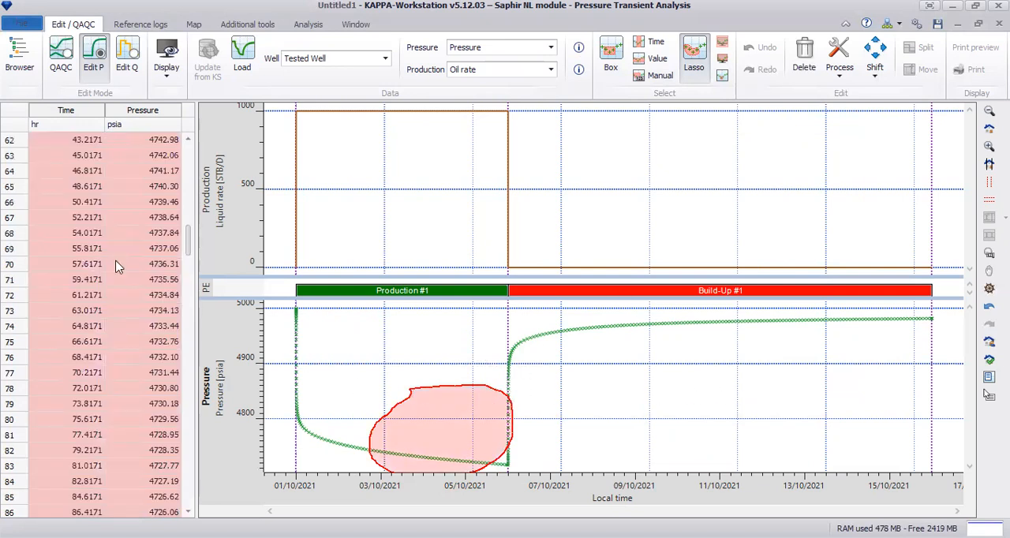
pyautogui.moveTo(188, 238)
pyautogui.mouseDown()
pyautogui.moveTo(188, 221)
pyautogui.moveTo(196, 235)
pyautogui.mouseUp()
pyautogui.moveTo(197, 248)
pyautogui.mouseDown()
pyautogui.moveTo(197, 269)
pyautogui.moveTo(199, 254)
pyautogui.mouseUp()
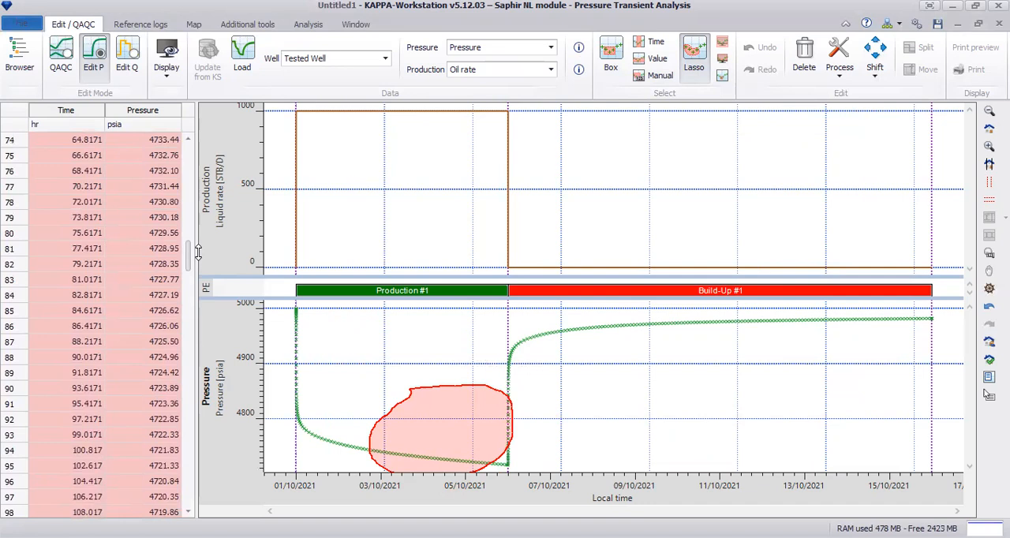
# Review the processing and shift options available for the selected pressure points, and clear the lasso selection.
pyautogui.click(844, 83)
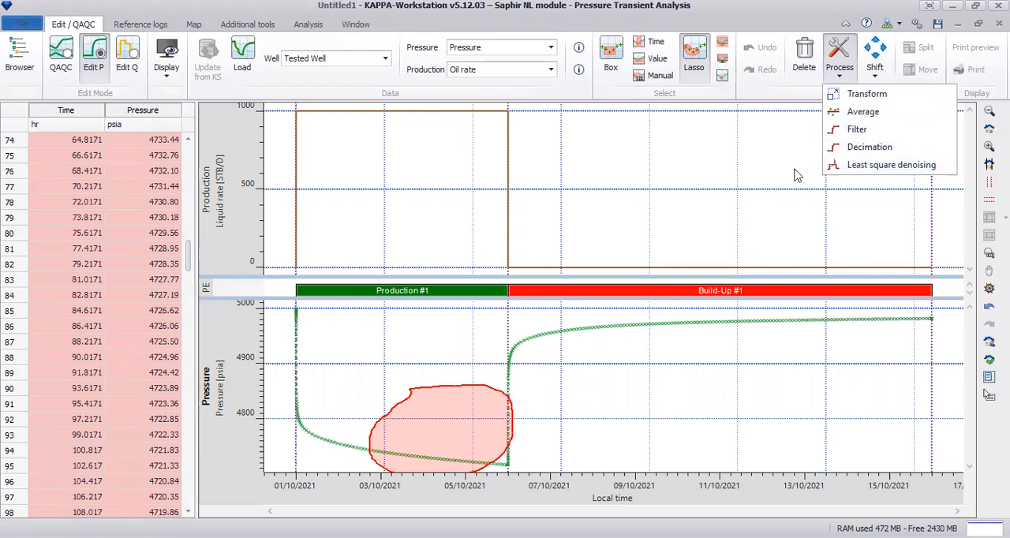
pyautogui.click(686, 178)
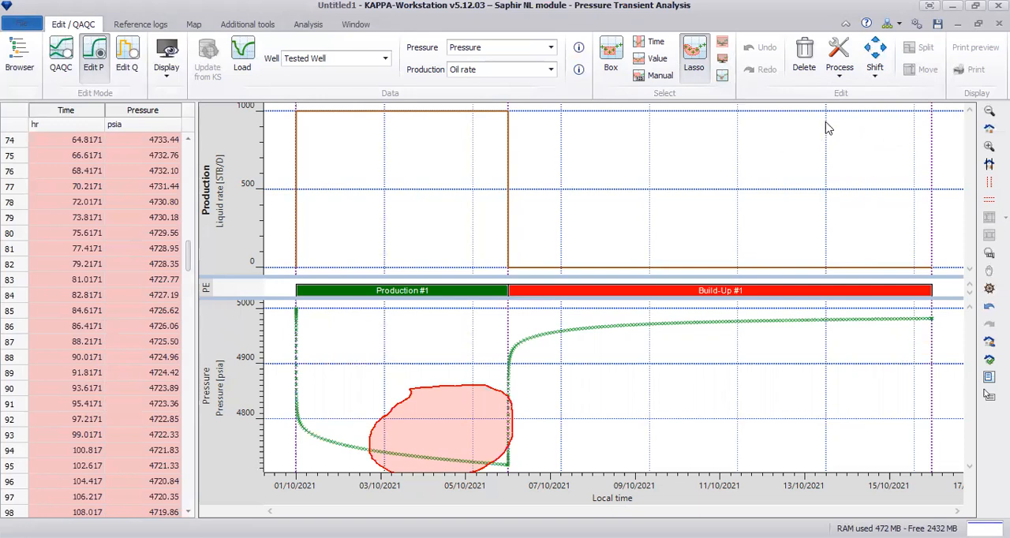
pyautogui.click(871, 82)
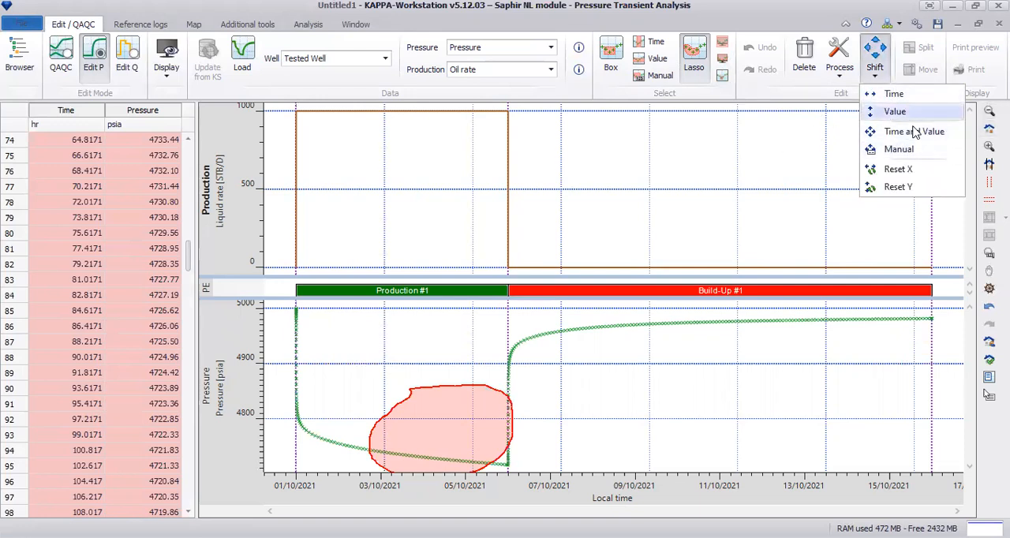
pyautogui.click(581, 205)
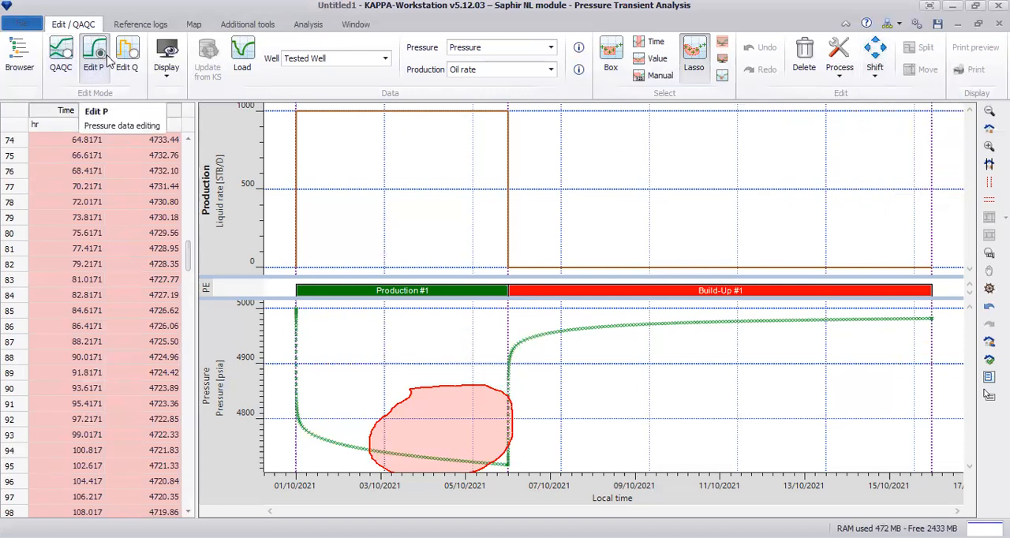
pyautogui.click(93, 70)
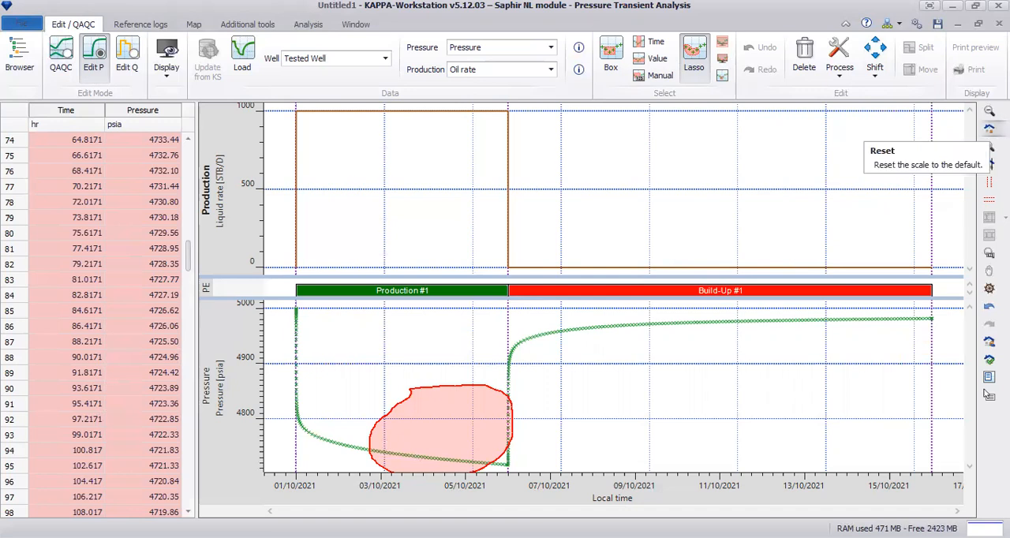
pyautogui.click(989, 128)
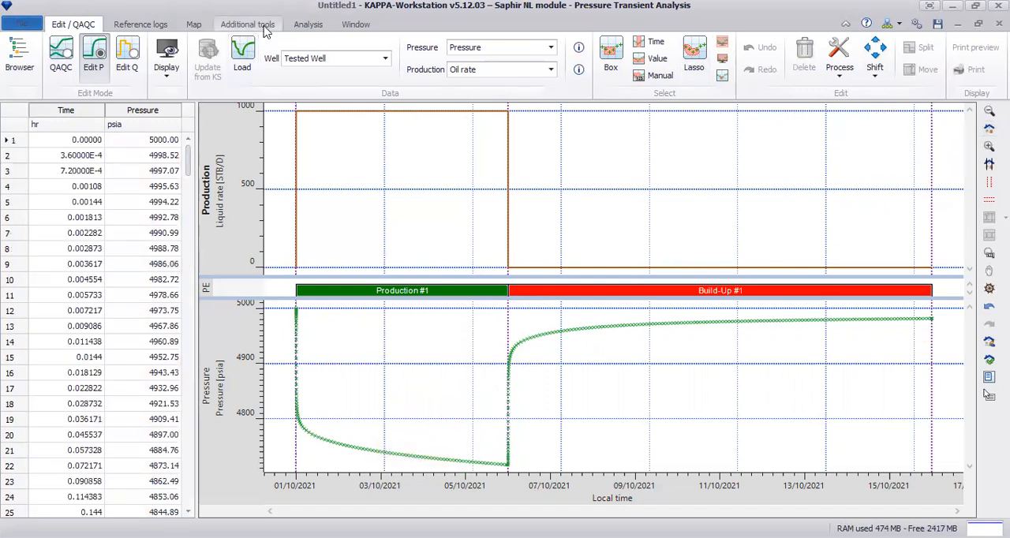
# Open the Δp extraction for Build-Up #1, examine the late-time derivative in its preview, and restore the default scale.
pyautogui.click(308, 26)
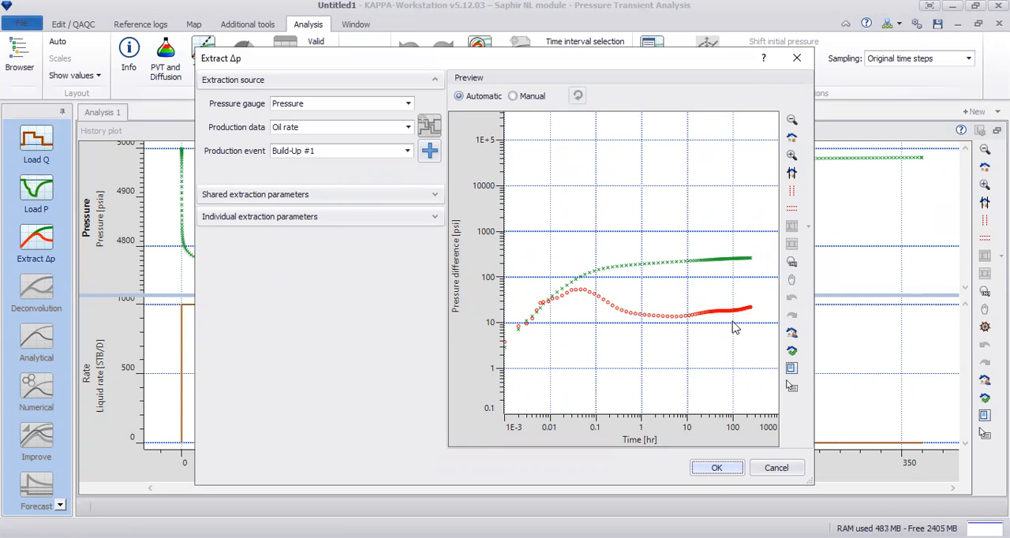
pyautogui.click(791, 156)
pyautogui.moveTo(641, 283); pyautogui.dragTo(779, 361)
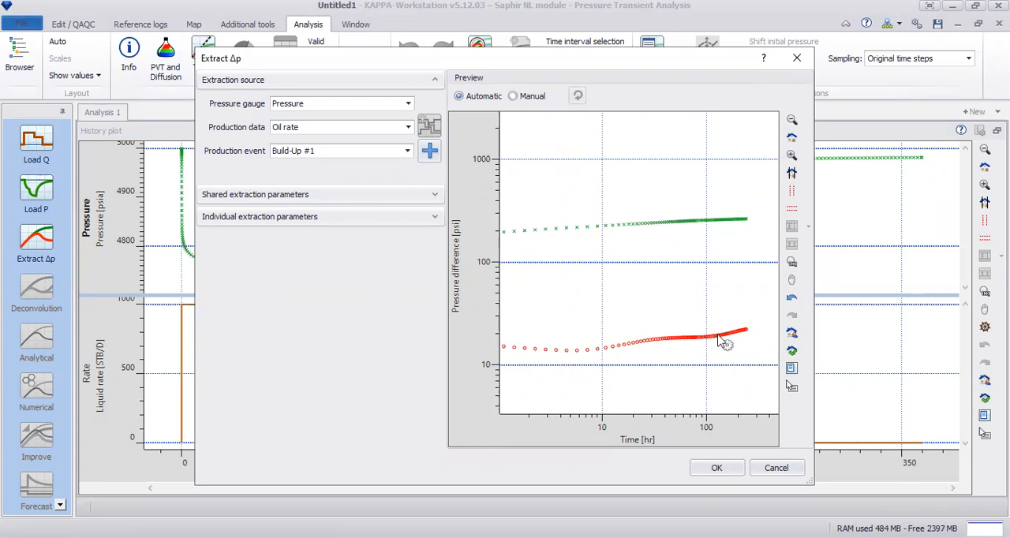
pyautogui.click(792, 156)
pyautogui.moveTo(597, 321); pyautogui.dragTo(764, 387)
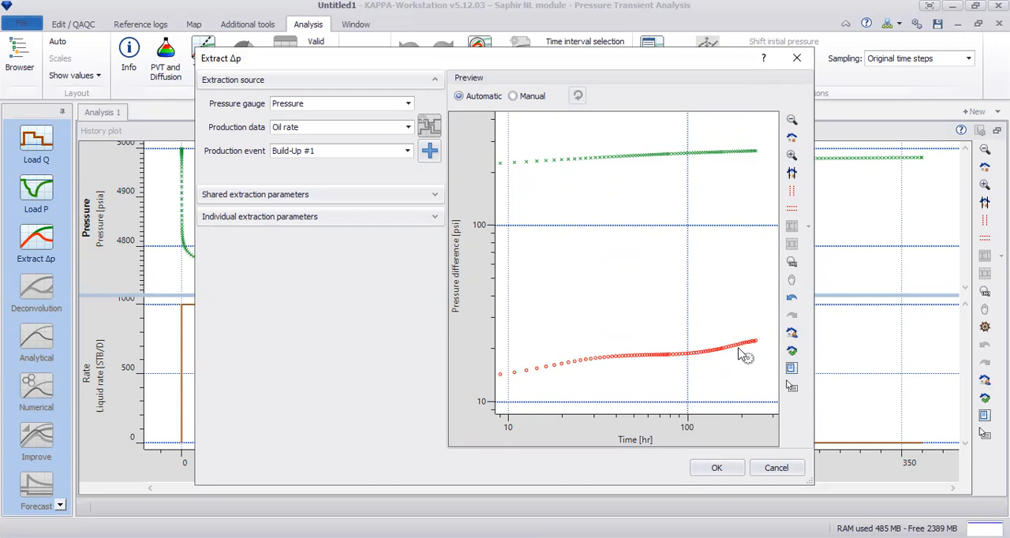
pyautogui.click(793, 138)
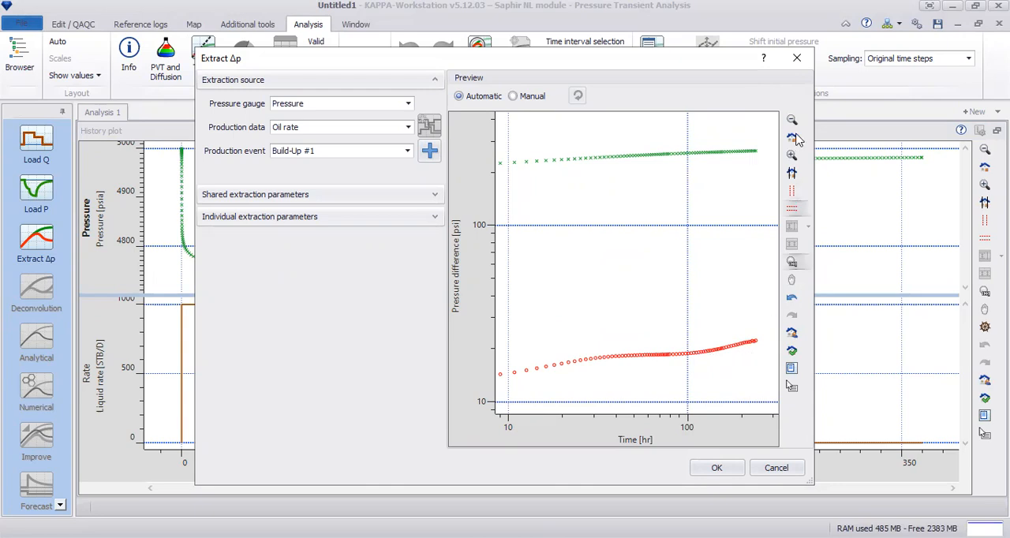
# Set Production #1 as the only production event for the Δp extraction and examine its late-time derivative.
pyautogui.click(430, 152)
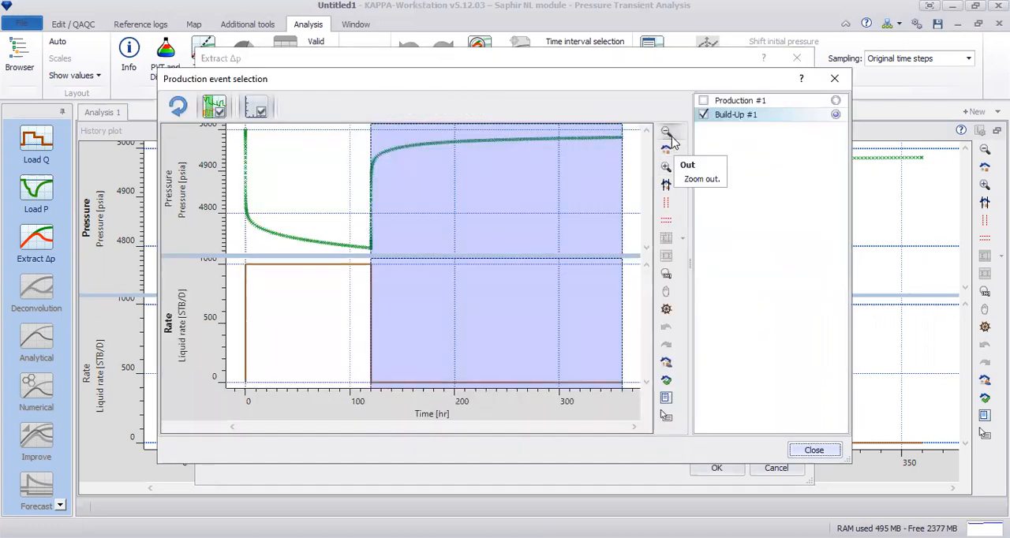
pyautogui.click(835, 79)
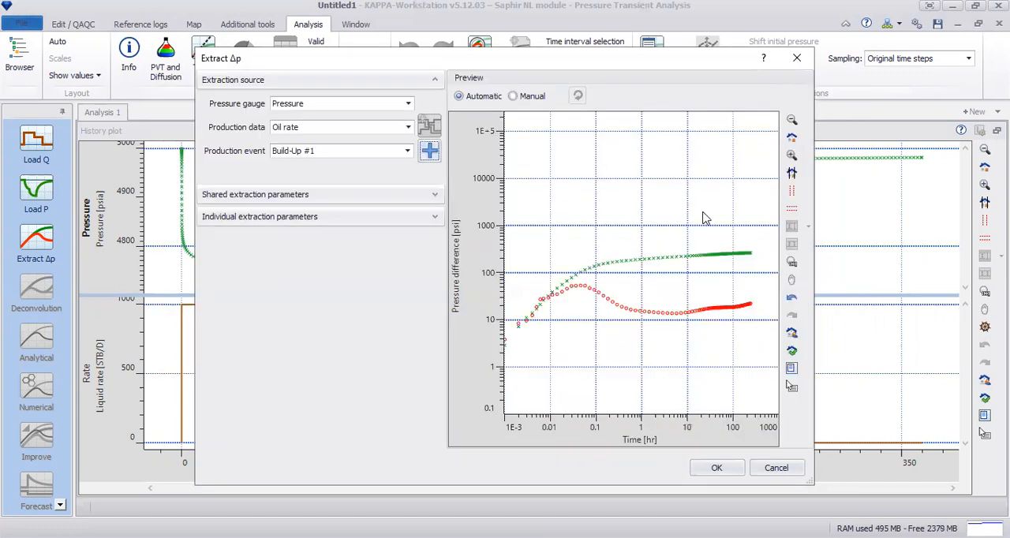
pyautogui.click(430, 157)
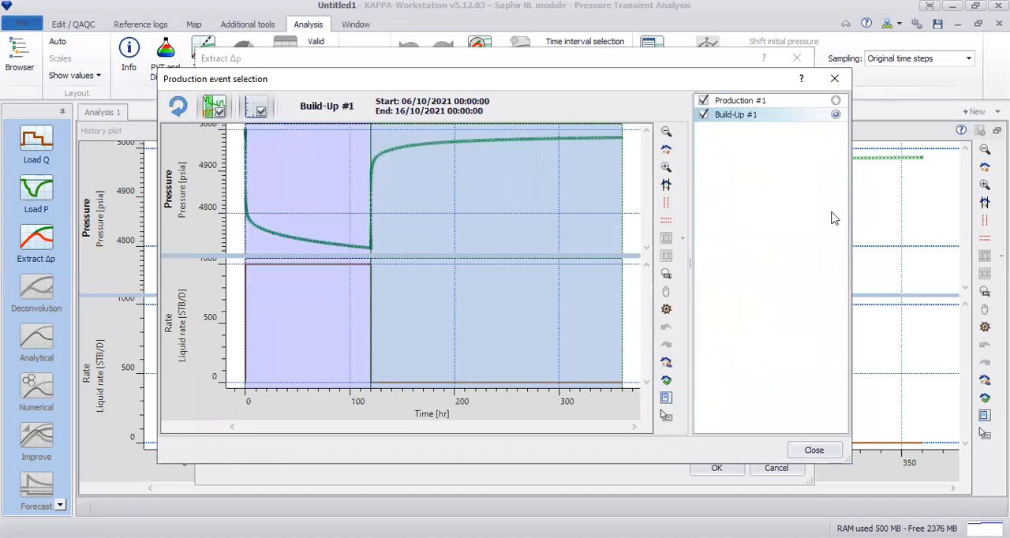
pyautogui.click(836, 101)
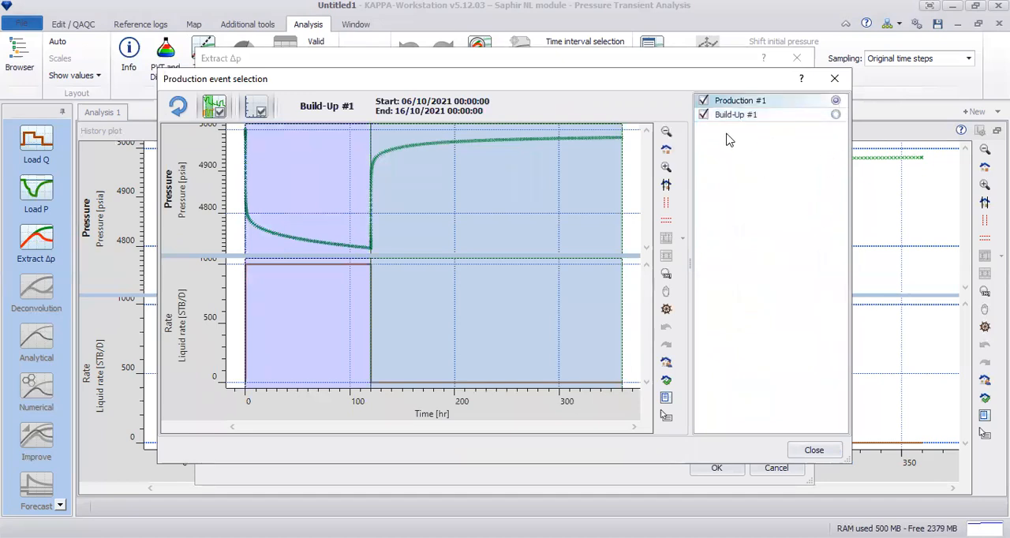
pyautogui.click(703, 115)
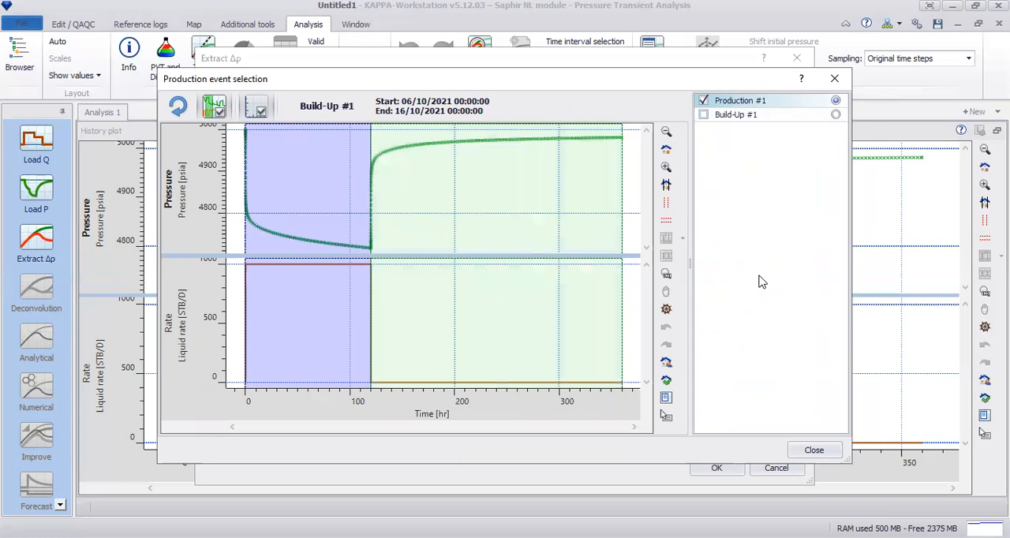
pyautogui.click(814, 450)
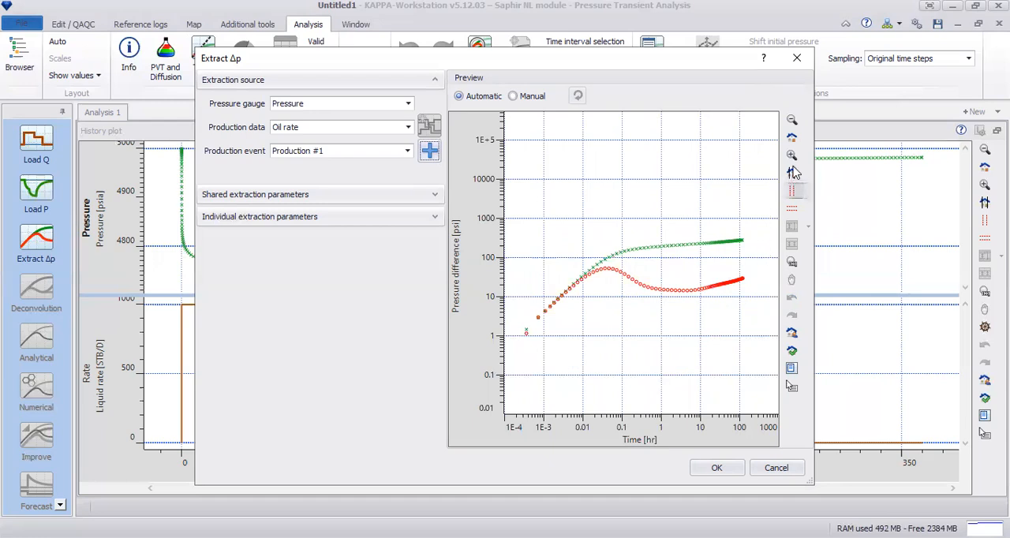
pyautogui.moveTo(671, 207); pyautogui.dragTo(769, 358)
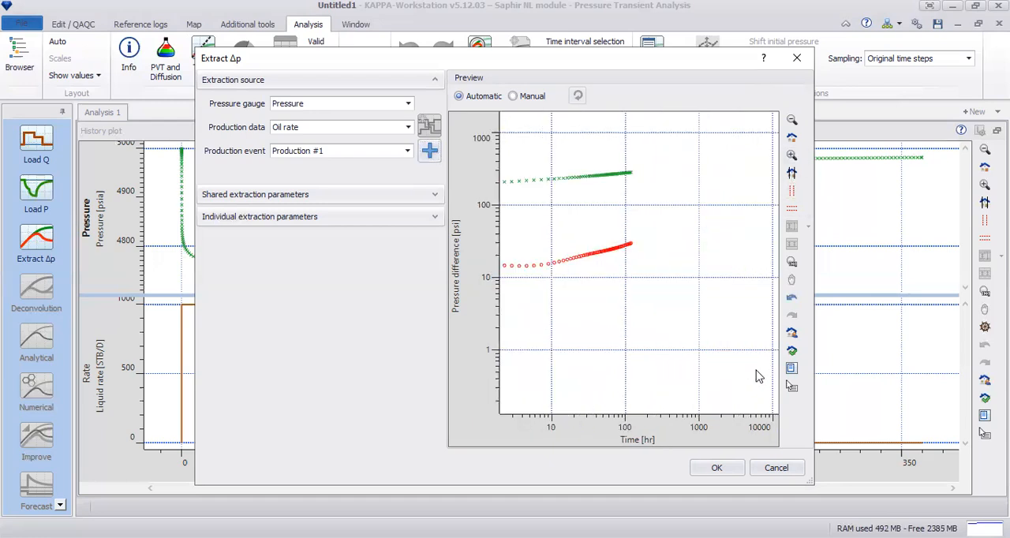
# Examine the late-time derivative of Production #1, make Build-Up #1 the only production event, and complete the Δp extraction.
pyautogui.moveTo(537, 148); pyautogui.dragTo(668, 291)
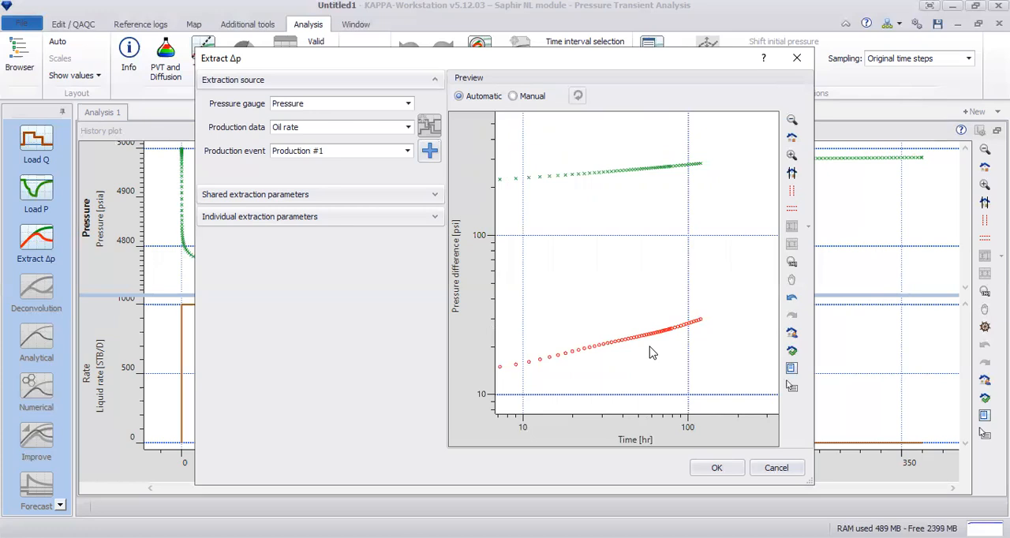
pyautogui.click(794, 140)
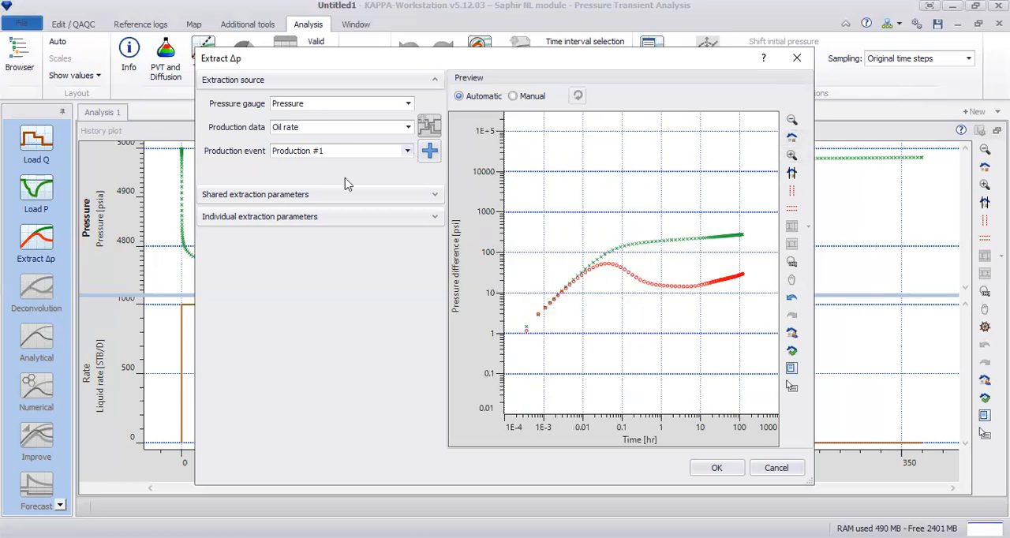
pyautogui.click(345, 151)
pyautogui.click(283, 183)
pyautogui.click(283, 169)
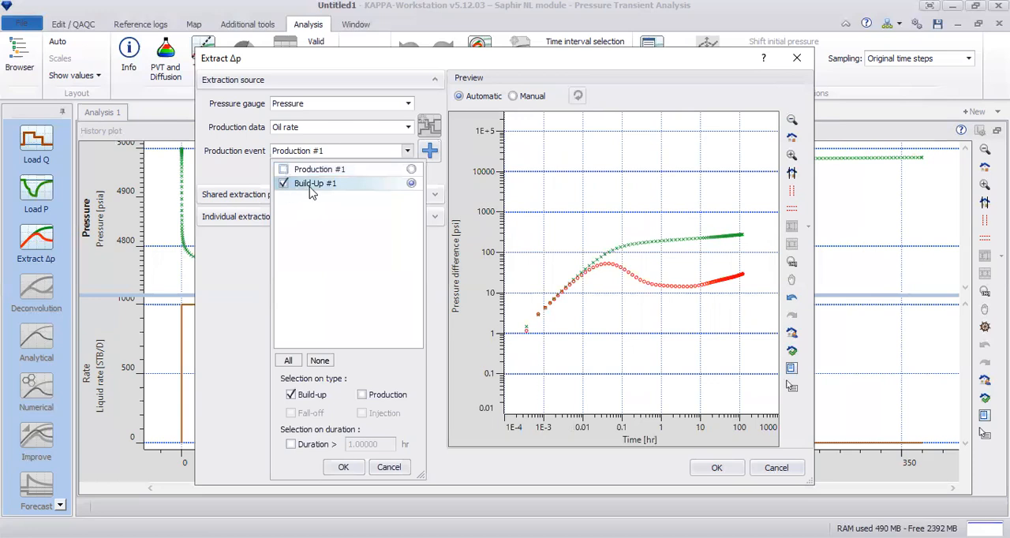
pyautogui.click(347, 468)
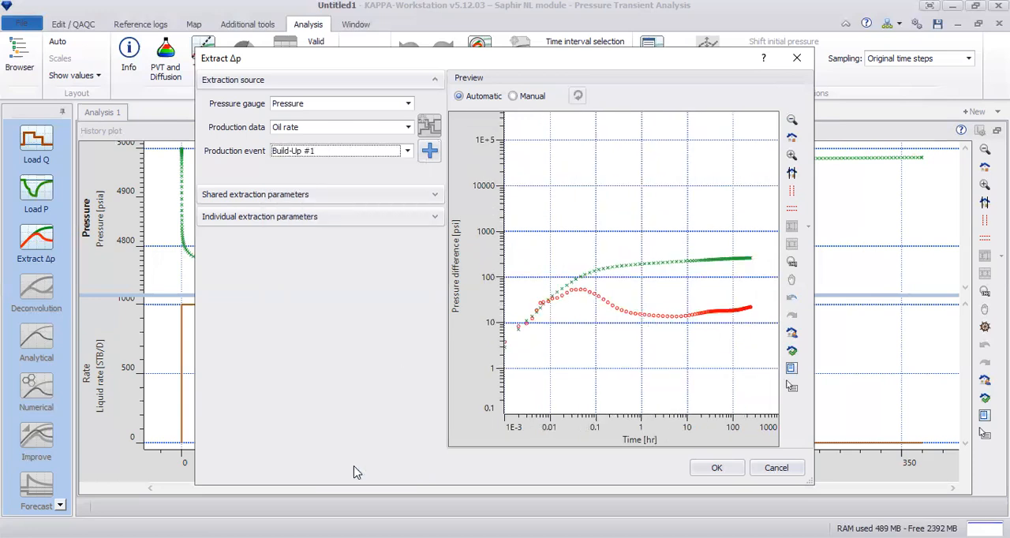
pyautogui.click(718, 468)
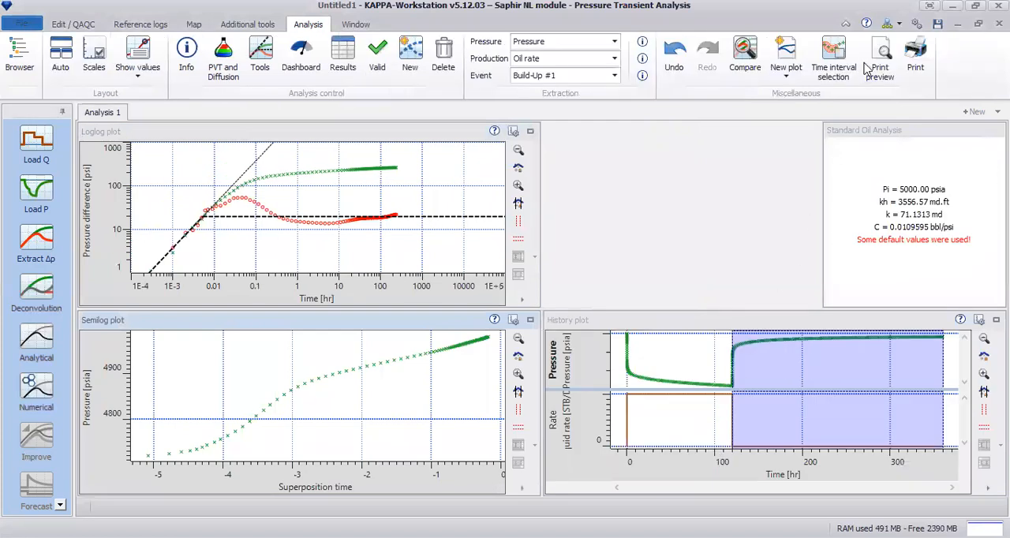
# Add a flexible Horner plot using Log(Δt), build-up superposition, a production time of 120 hr and normalization p.
pyautogui.click(788, 76)
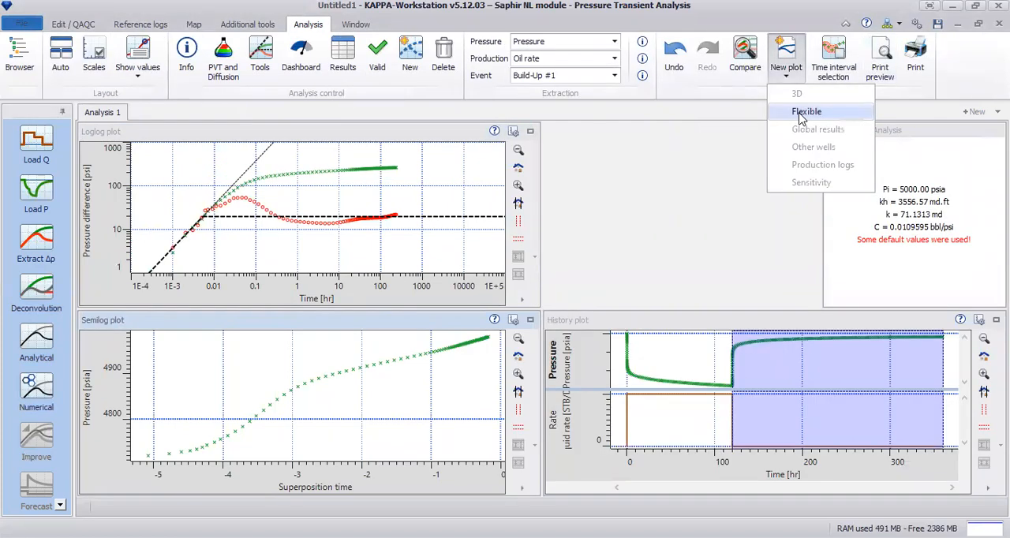
pyautogui.click(801, 117)
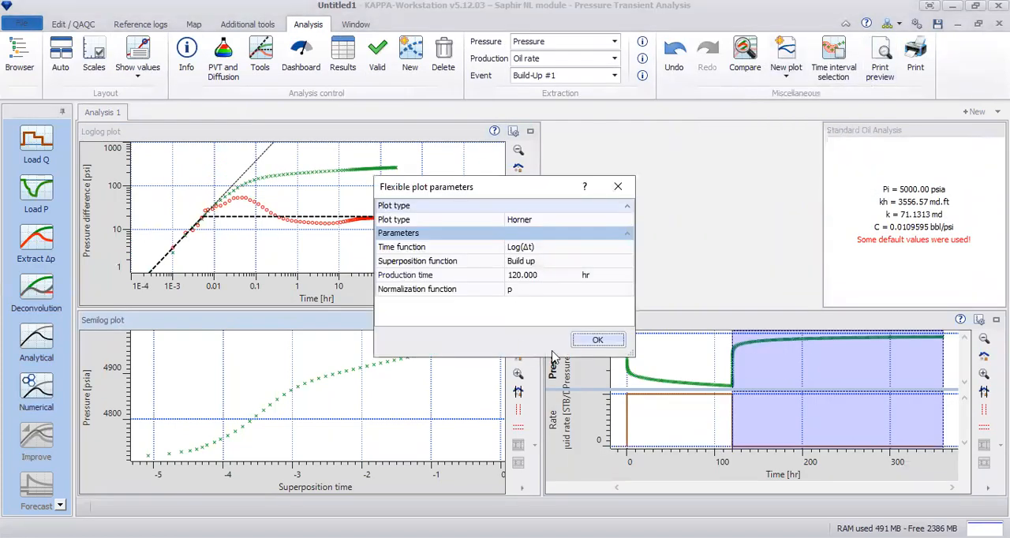
pyautogui.click(592, 340)
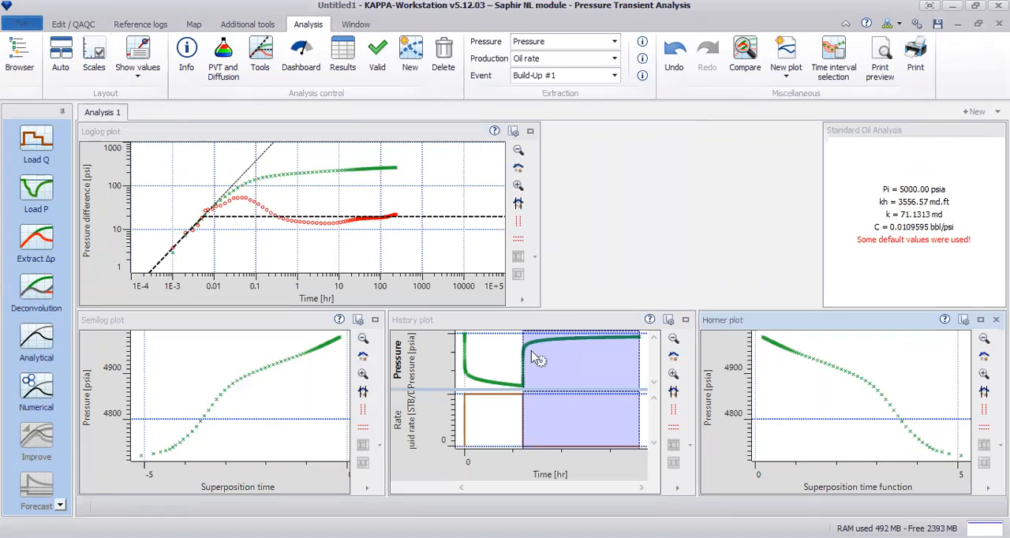
# Fit a regression line on the enlarged semilog plot from about 1.44 to 12.6 hr and display its results in the plot.
pyautogui.click(375, 321)
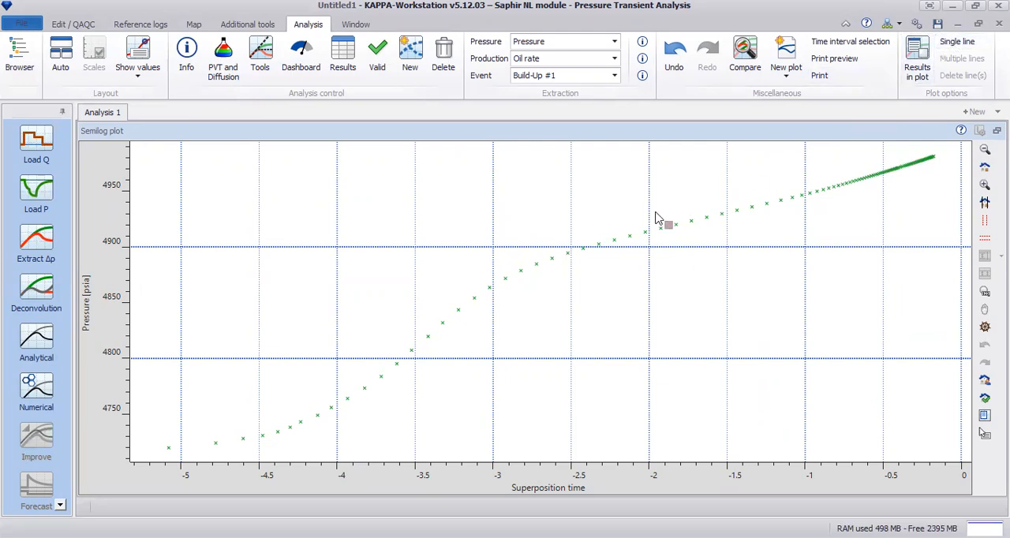
pyautogui.moveTo(649, 207); pyautogui.dragTo(805, 236)
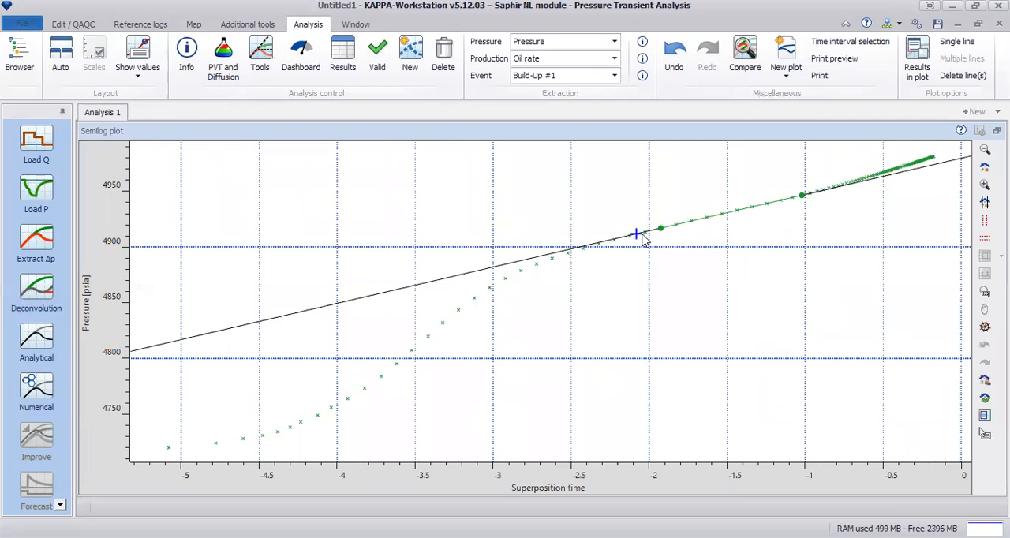
pyautogui.rightClick(381, 206)
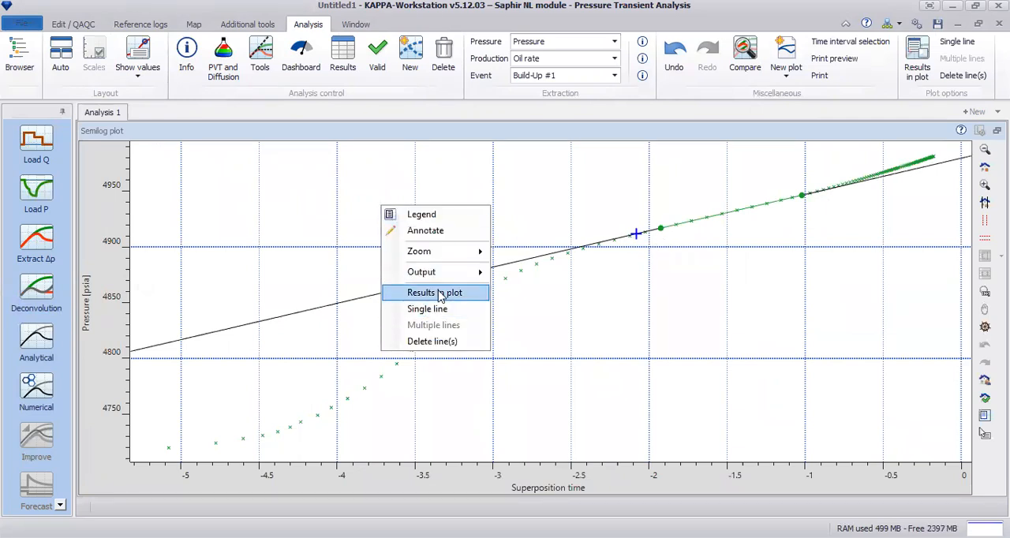
pyautogui.click(439, 293)
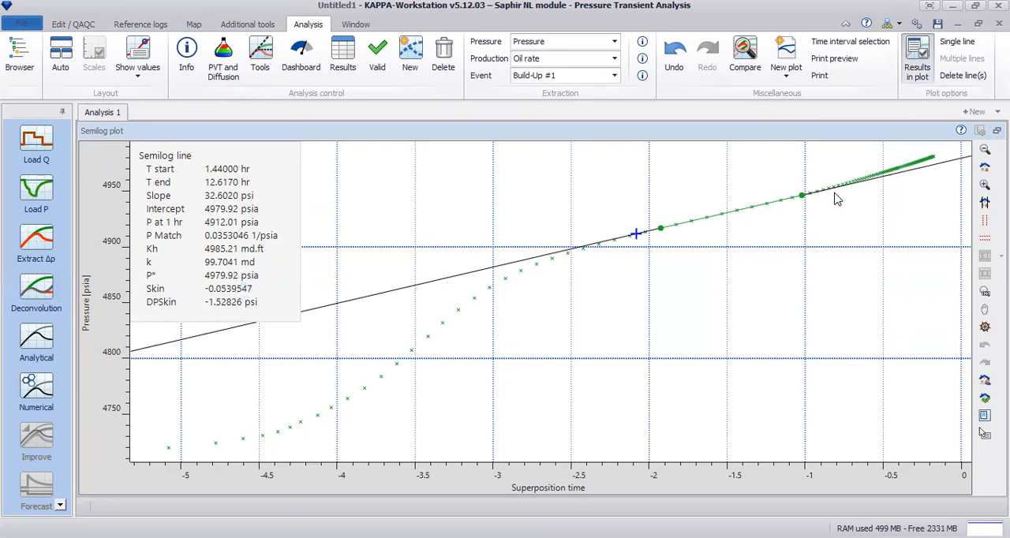
# Examine how the late-time points depart from the semilog line, restore the plot layout, and hide the line results.
pyautogui.click(985, 183)
pyautogui.moveTo(764, 223); pyautogui.dragTo(939, 157)
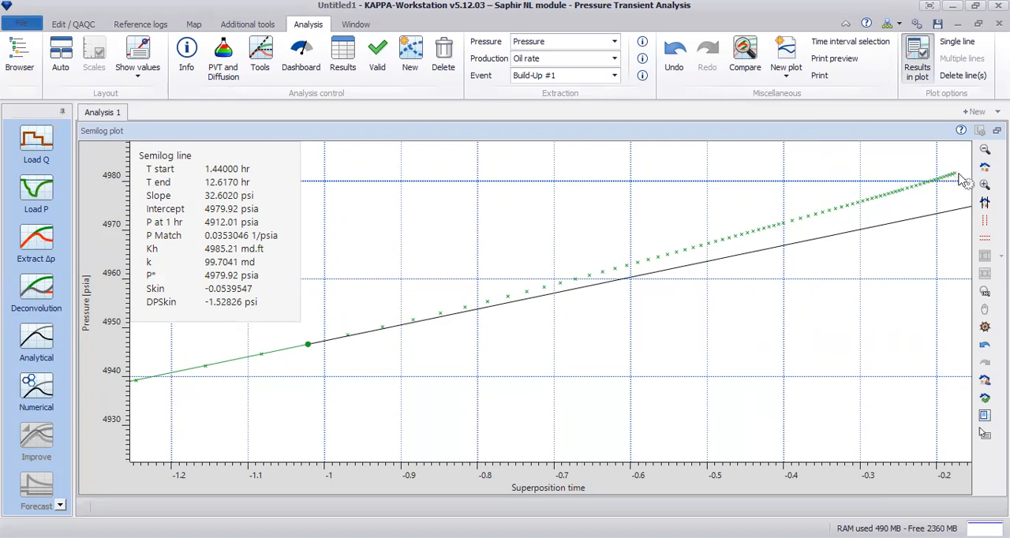
pyautogui.click(985, 166)
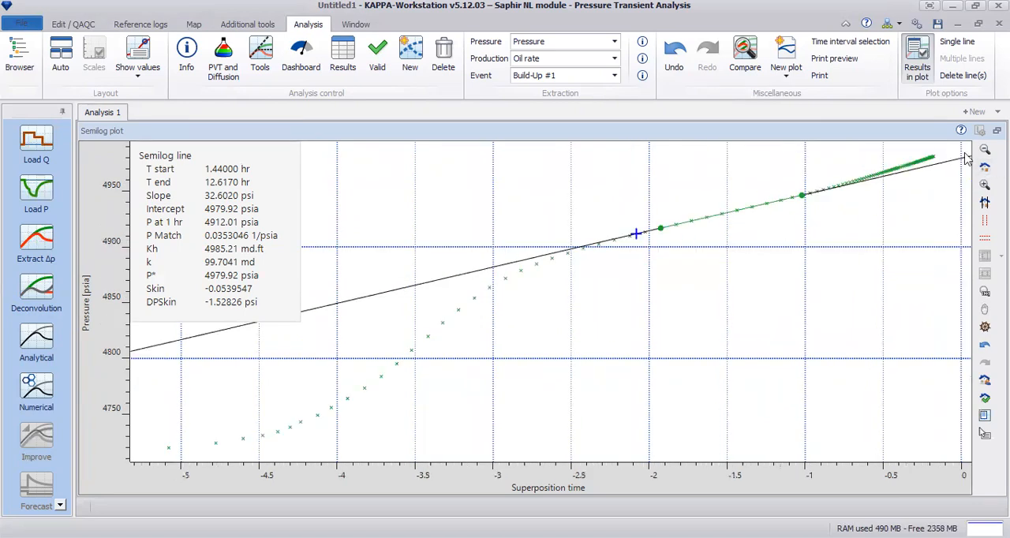
pyautogui.click(996, 130)
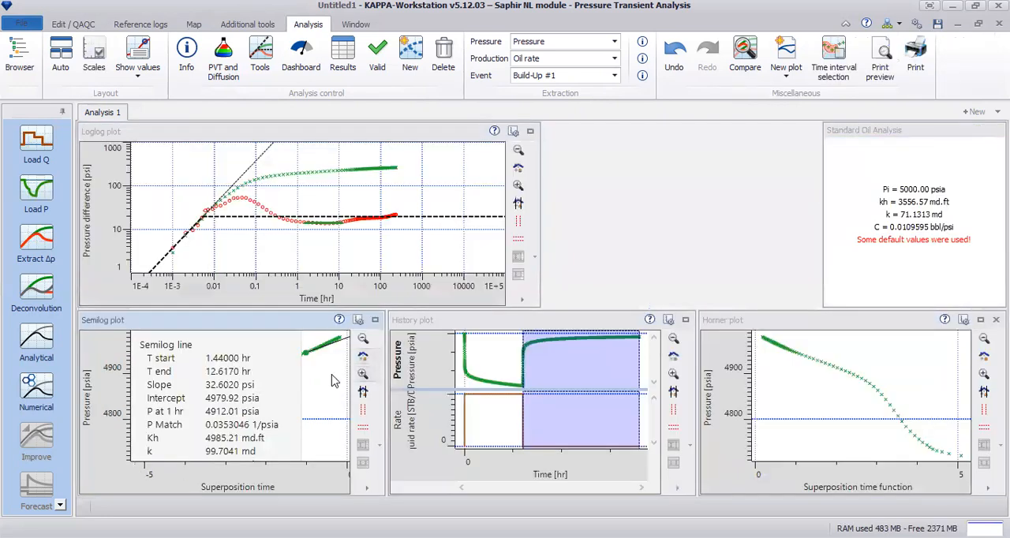
pyautogui.rightClick(332, 379)
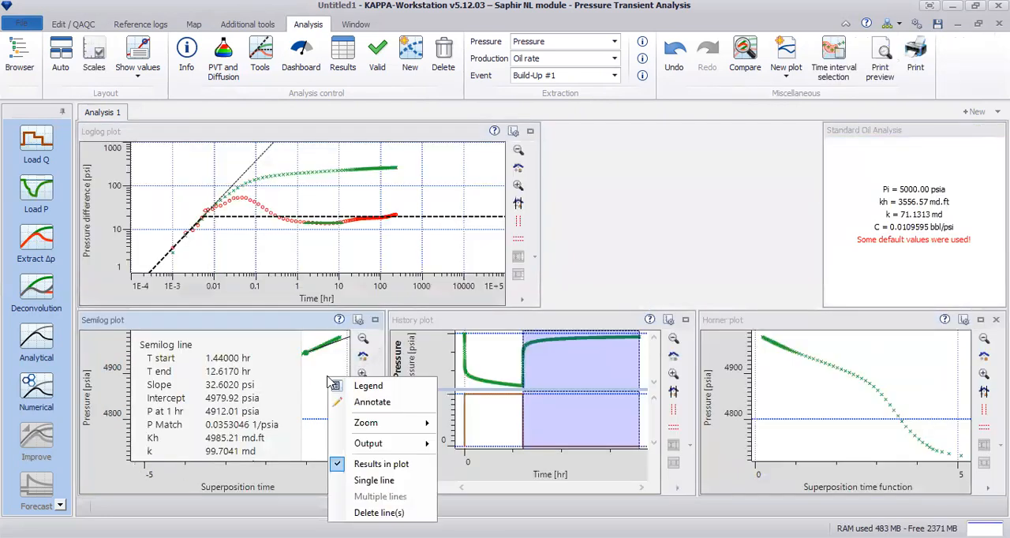
pyautogui.click(381, 464)
# Enlarge the Horner plot and draw a single regression line through the points between superposition times of about 1.5 and 2.1.
pyautogui.click(981, 320)
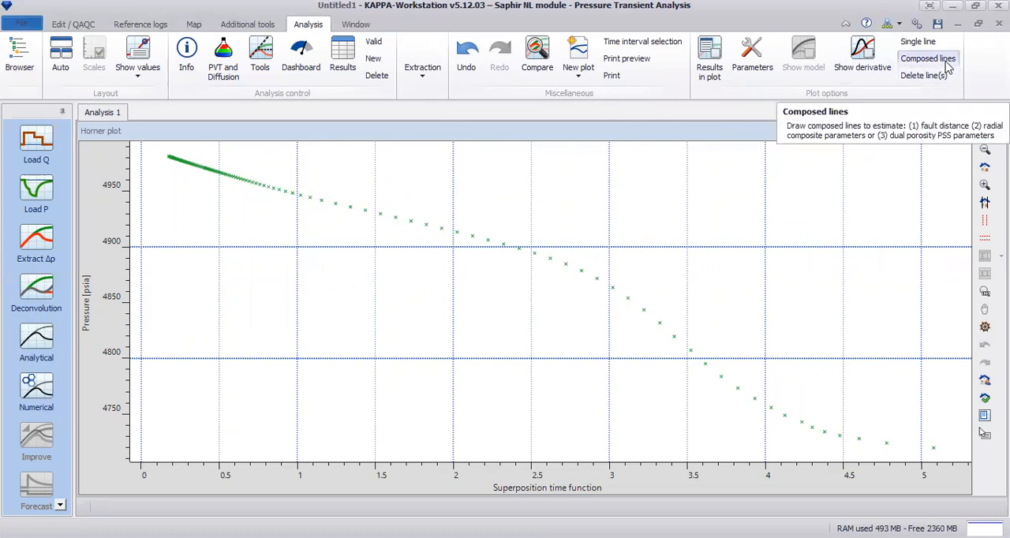
pyautogui.click(925, 43)
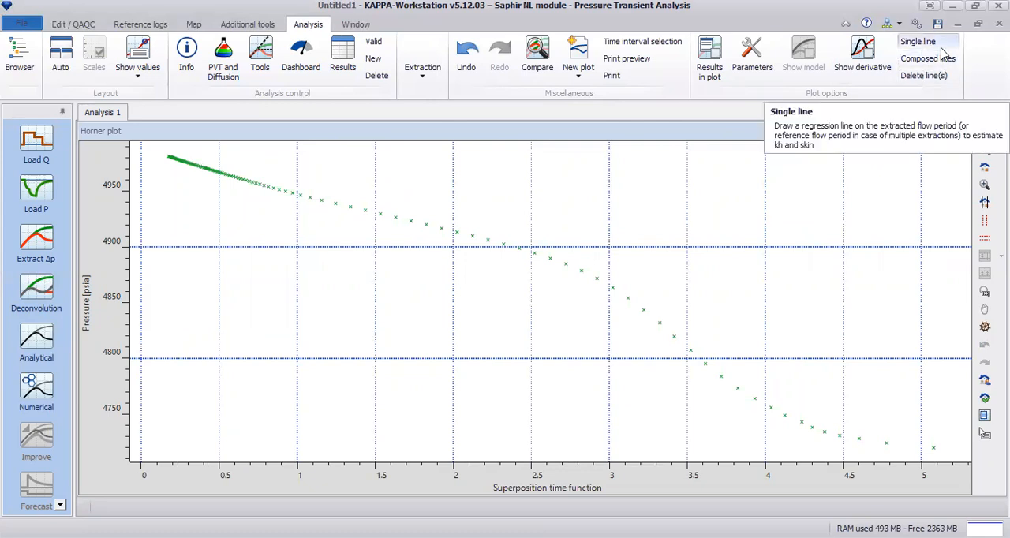
pyautogui.click(935, 59)
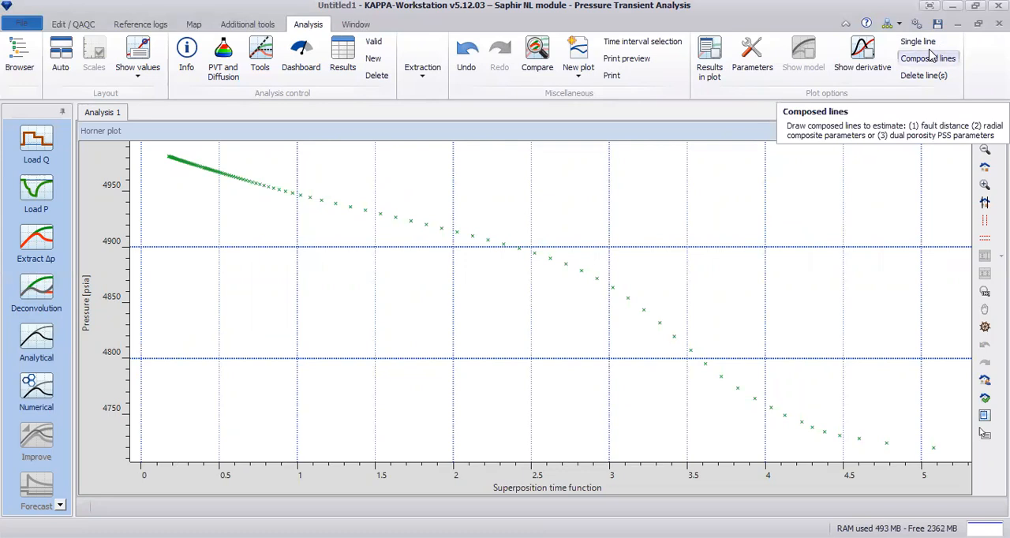
pyautogui.click(927, 44)
pyautogui.click(378, 188)
pyautogui.moveTo(386, 193); pyautogui.dragTo(474, 251)
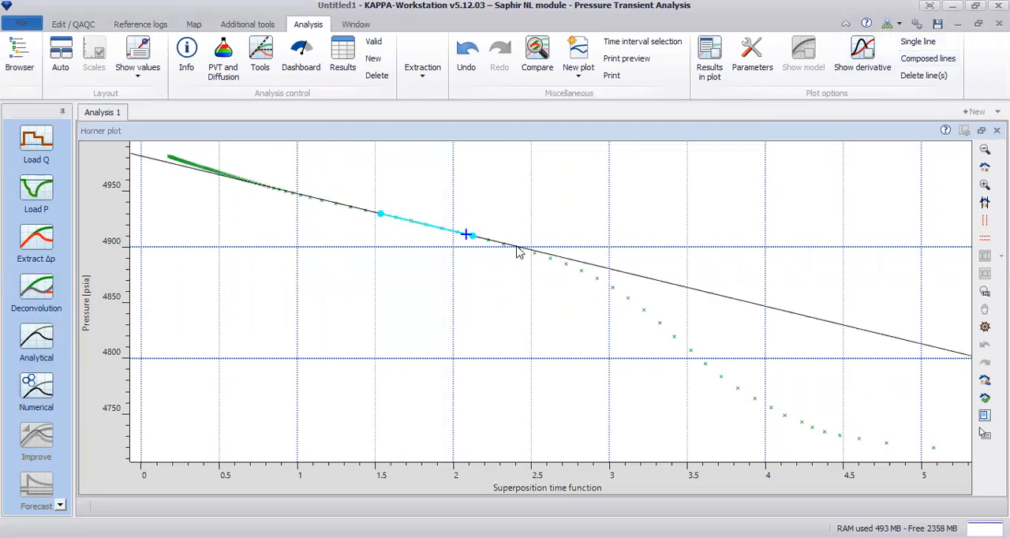
# Display the single-line results in the Horner plot and move their box clear of the data curve for reading.
pyautogui.rightClick(435, 291)
pyautogui.click(507, 377)
pyautogui.moveTo(349, 254); pyautogui.dragTo(764, 246)
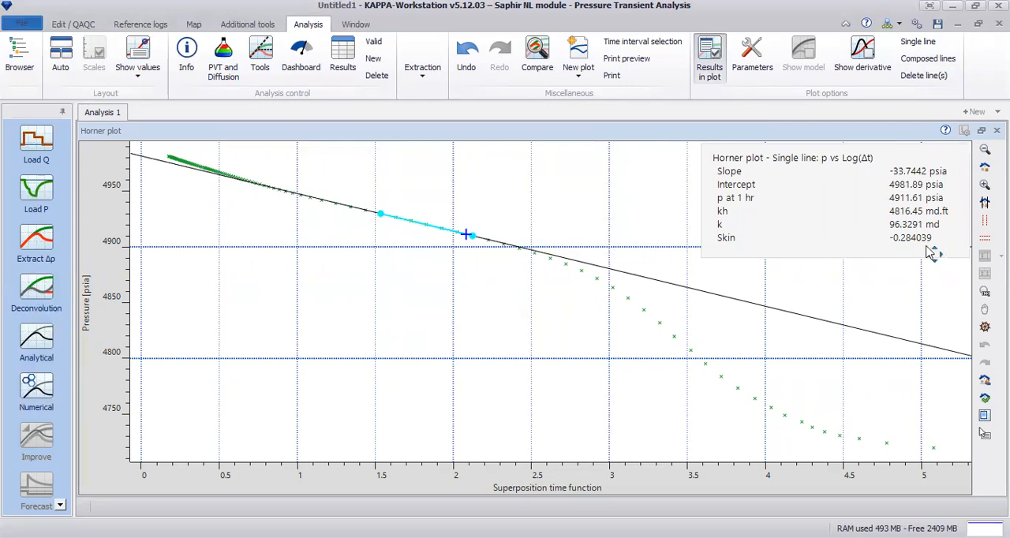
pyautogui.moveTo(896, 238); pyautogui.dragTo(894, 245)
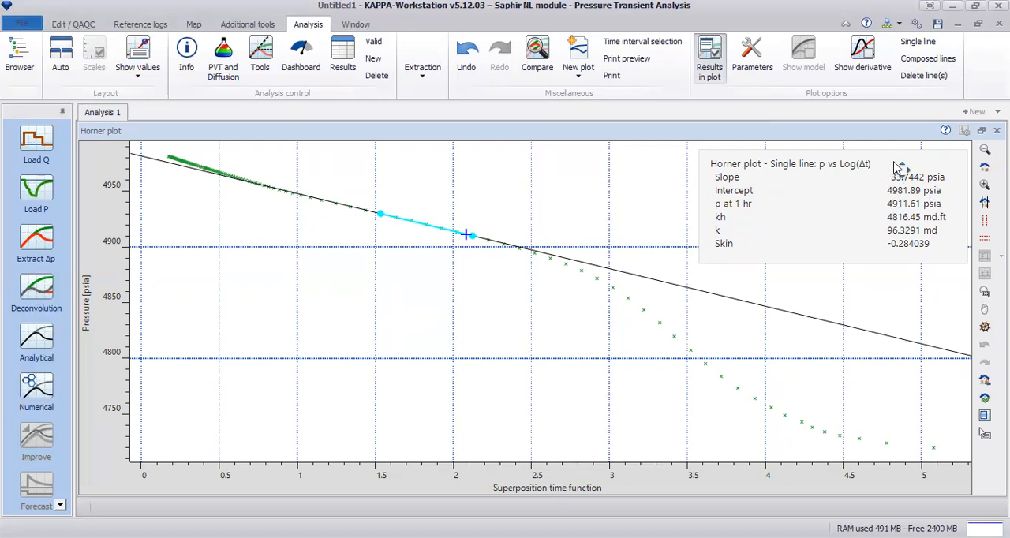
# Delete the single line and start a composed-line analysis for faults, with the first radial flow zone starting at 0.909 hr.
pyautogui.click(932, 83)
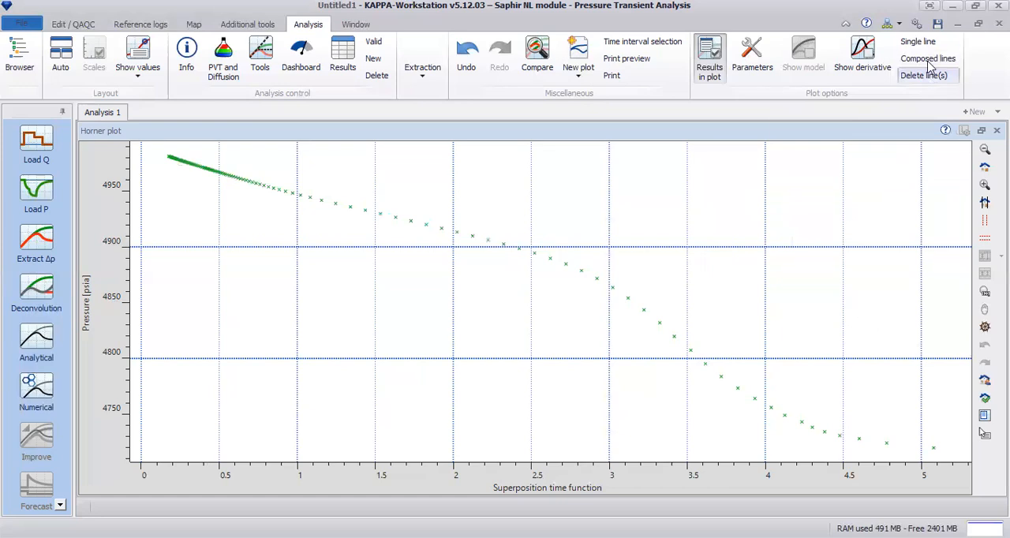
pyautogui.click(929, 60)
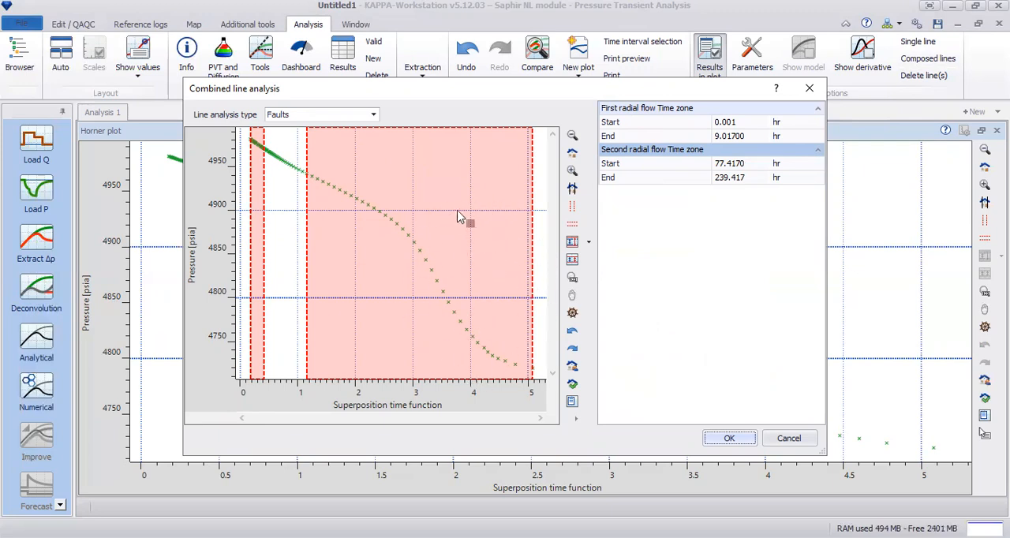
pyautogui.moveTo(531, 166); pyautogui.dragTo(365, 183)
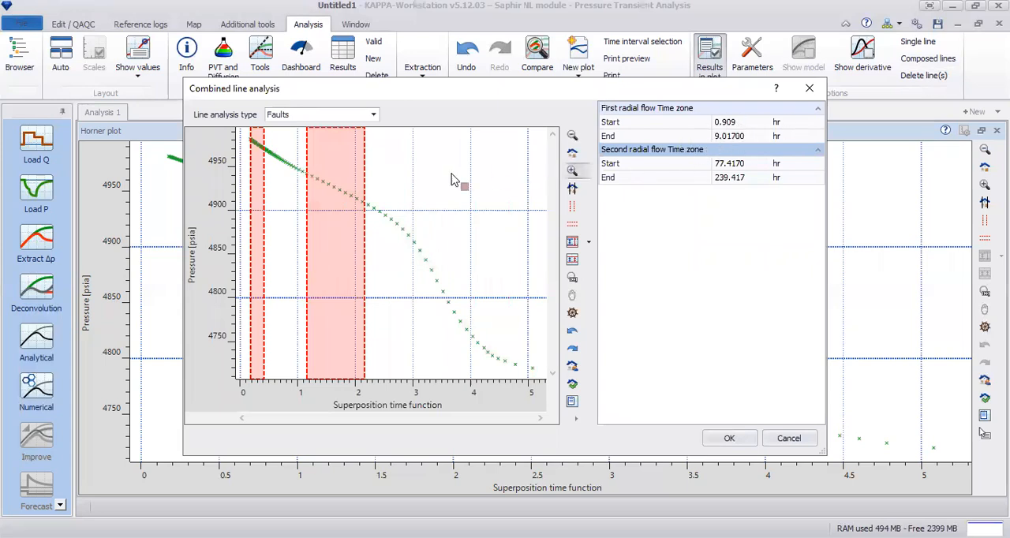
pyautogui.moveTo(367, 177); pyautogui.dragTo(518, 172)
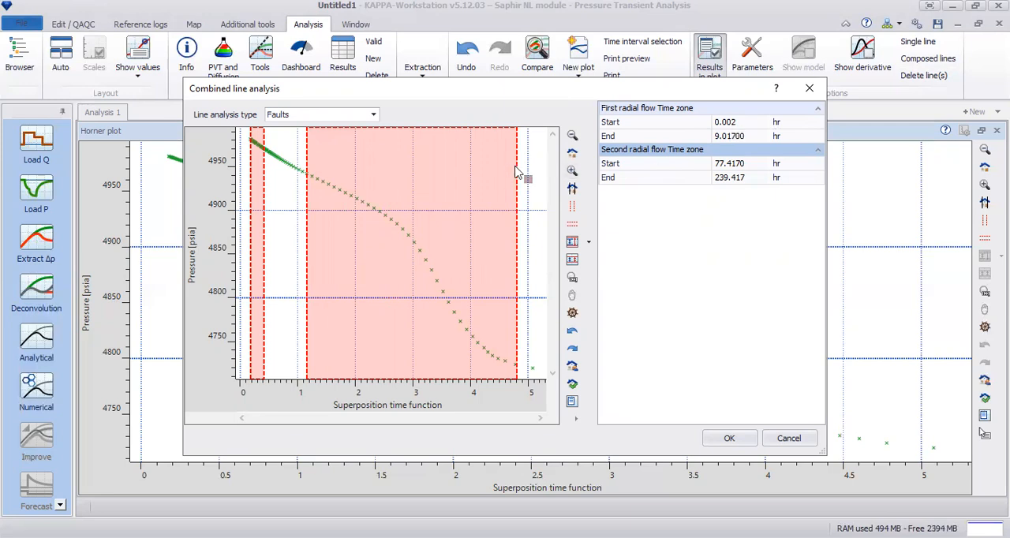
pyautogui.moveTo(518, 163); pyautogui.dragTo(368, 167)
pyautogui.rightClick(368, 168)
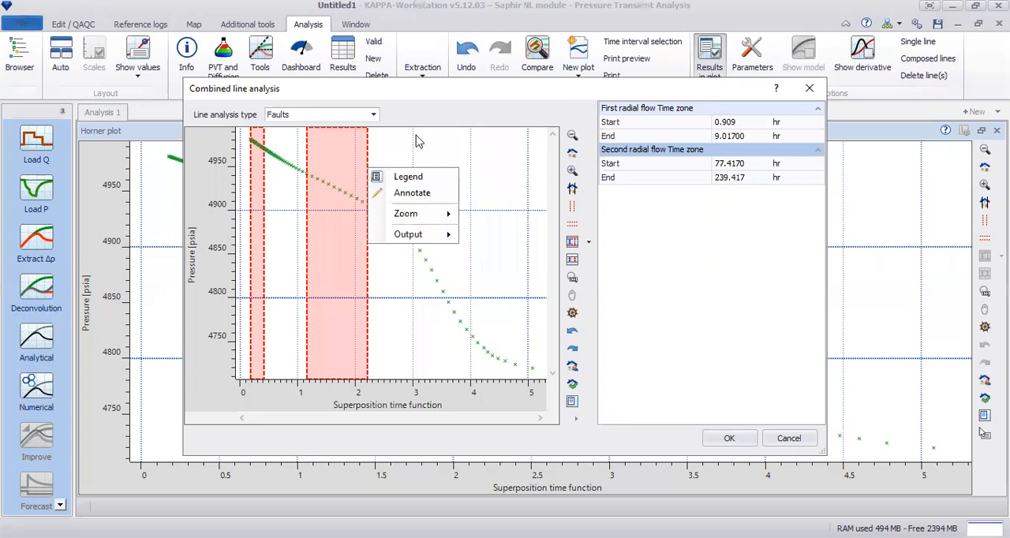
pyautogui.click(359, 179)
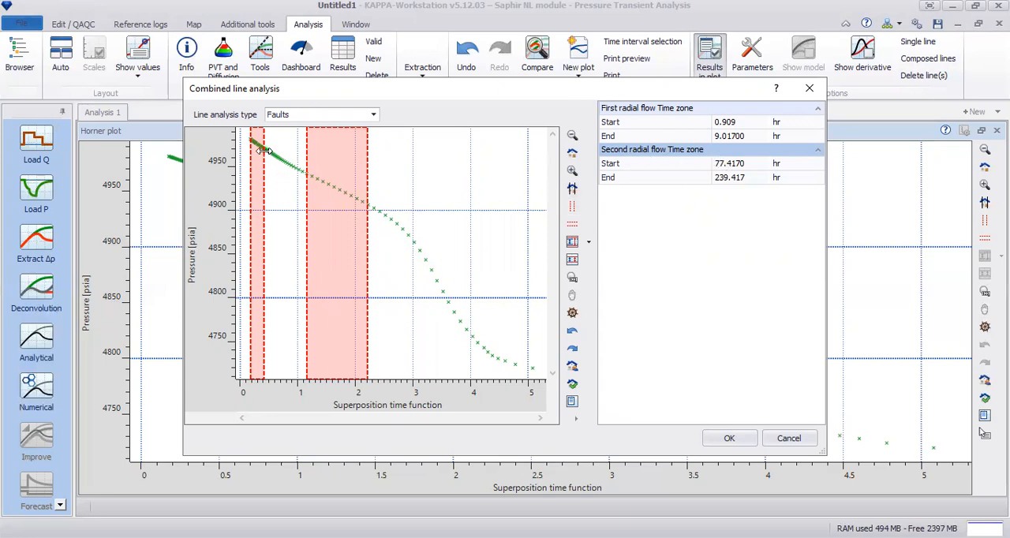
# Set the second radial flow zone to start at 34.217 hr, keep the Faults analysis type, and create the composed lines.
pyautogui.moveTo(265, 150); pyautogui.dragTo(278, 167)
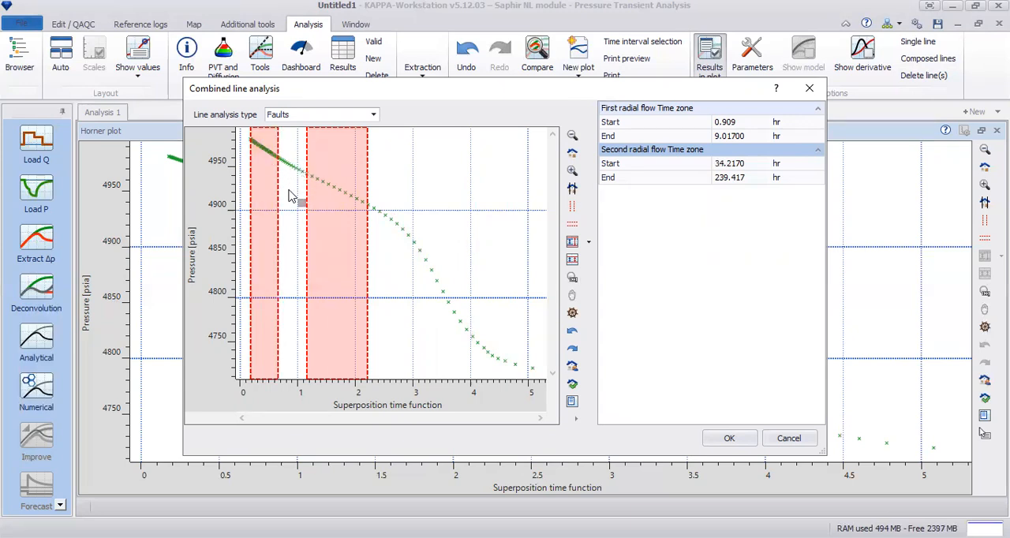
pyautogui.click(374, 116)
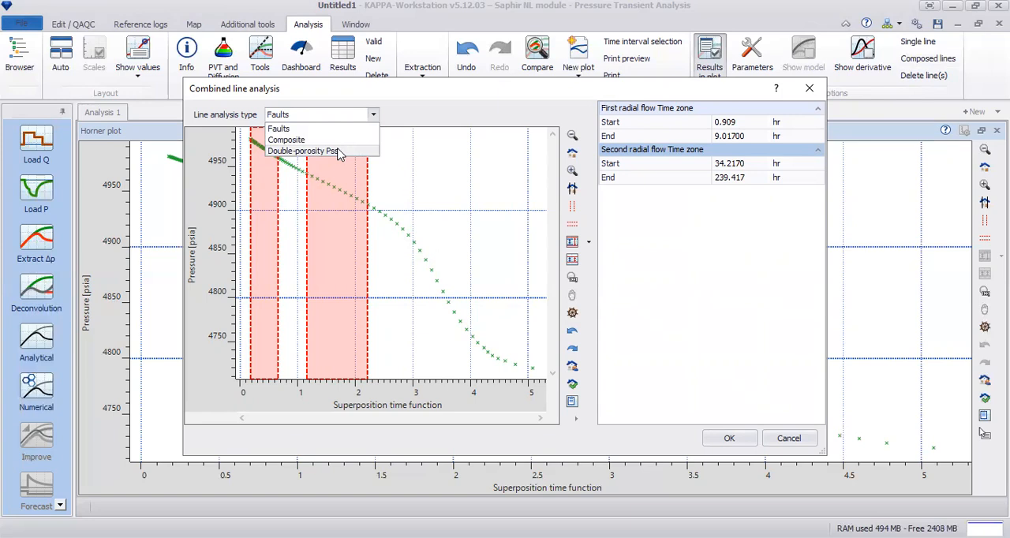
pyautogui.click(327, 128)
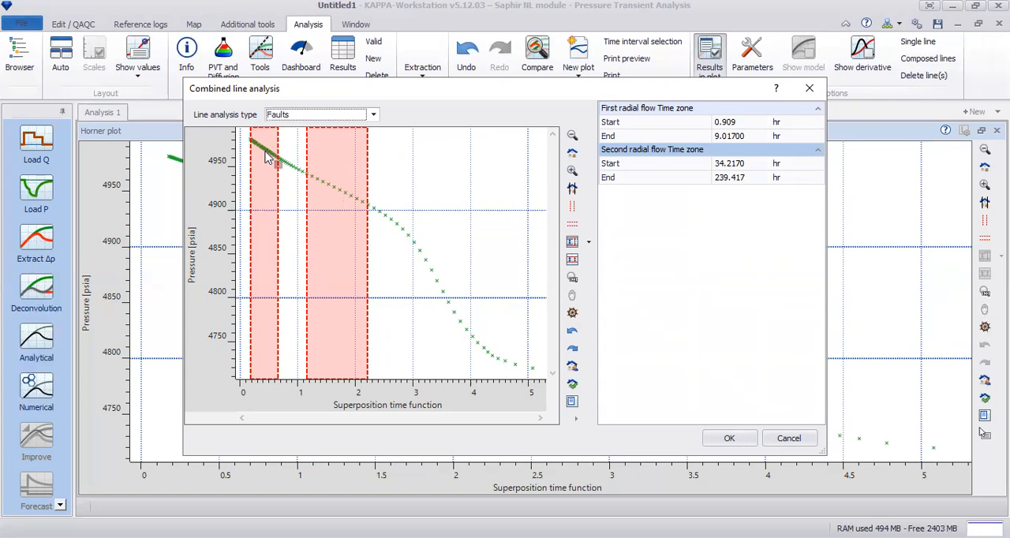
pyautogui.click(732, 439)
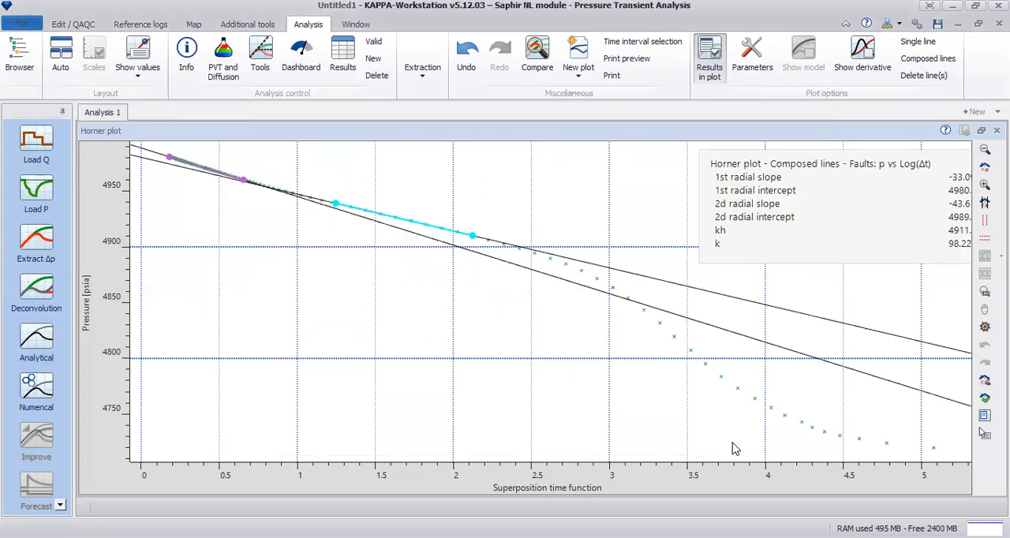
# Move the composed-line results box below the regression lines, review the fault distance and permeability, and hide the results.
pyautogui.moveTo(825, 224); pyautogui.dragTo(285, 409)
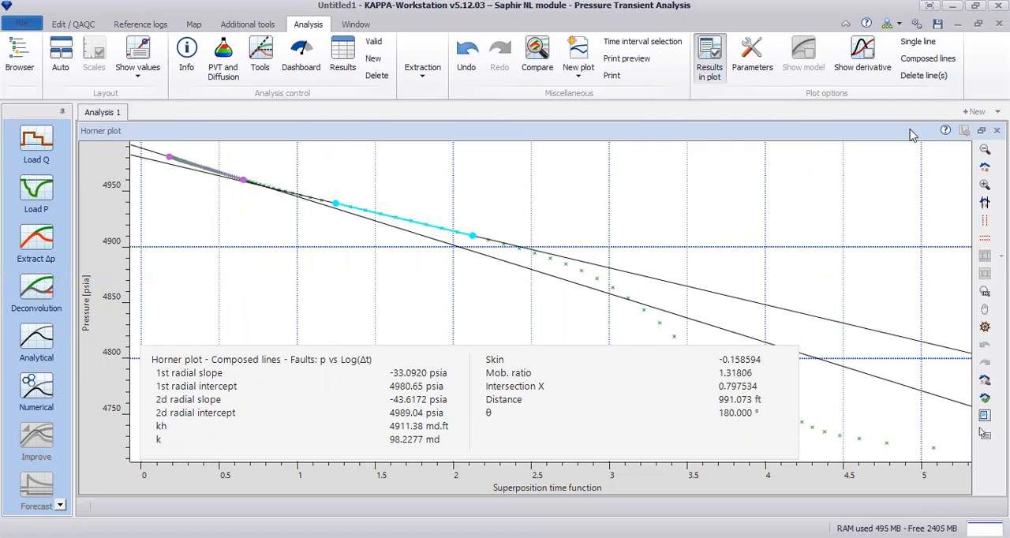
pyautogui.rightClick(799, 193)
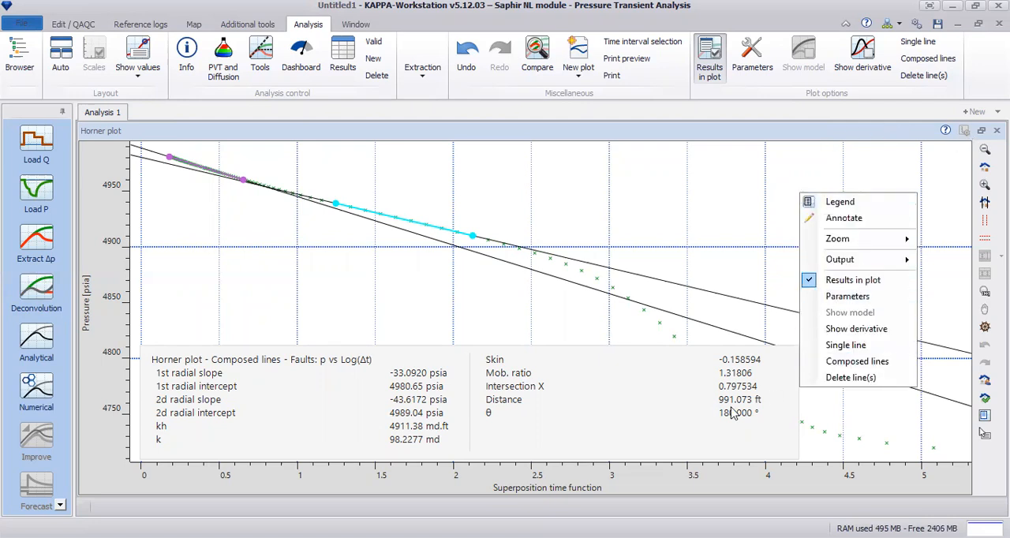
pyautogui.click(878, 284)
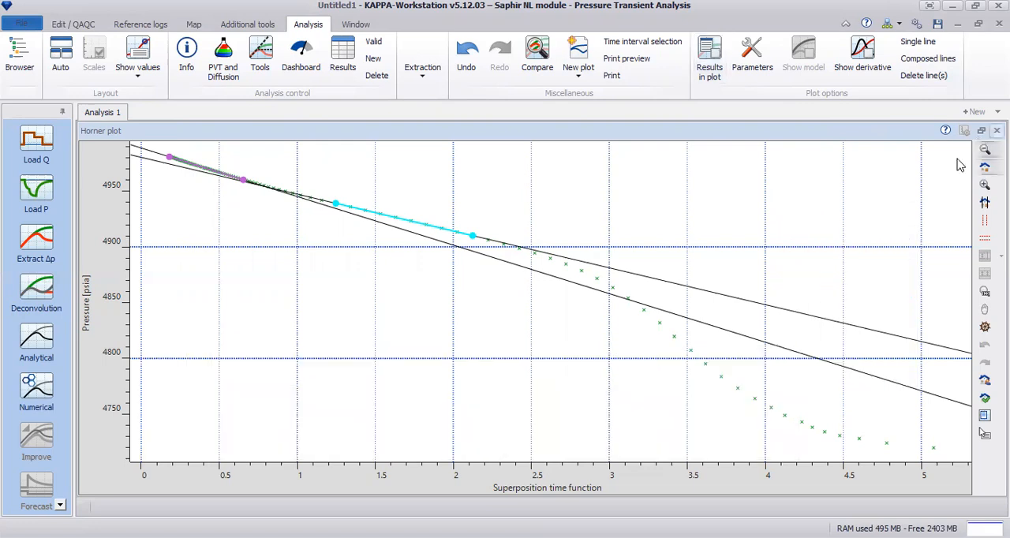
# Restore the Horner plot to its normal size, review the semilog plot, and enlarge the loglog plot.
pyautogui.doubleClick(904, 301)
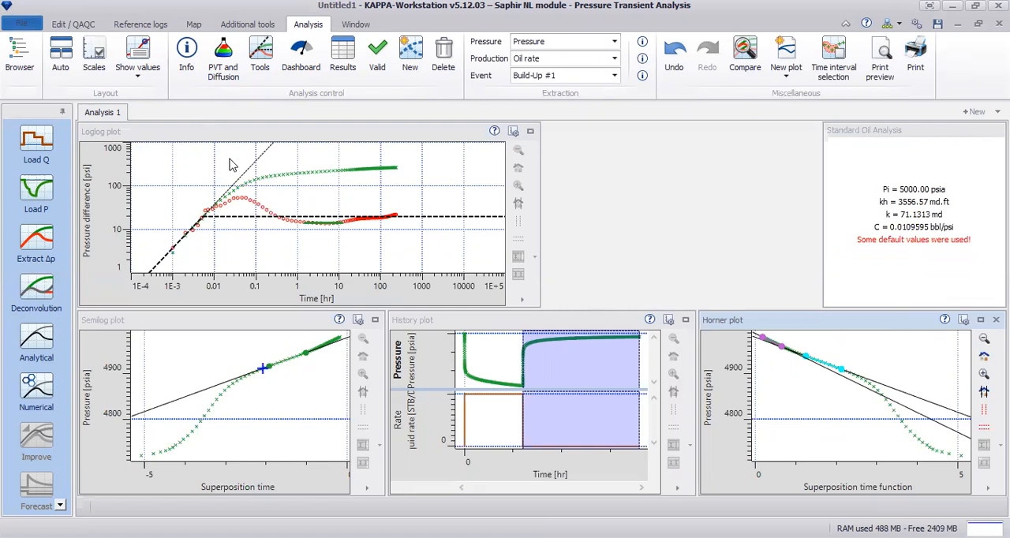
pyautogui.click(530, 131)
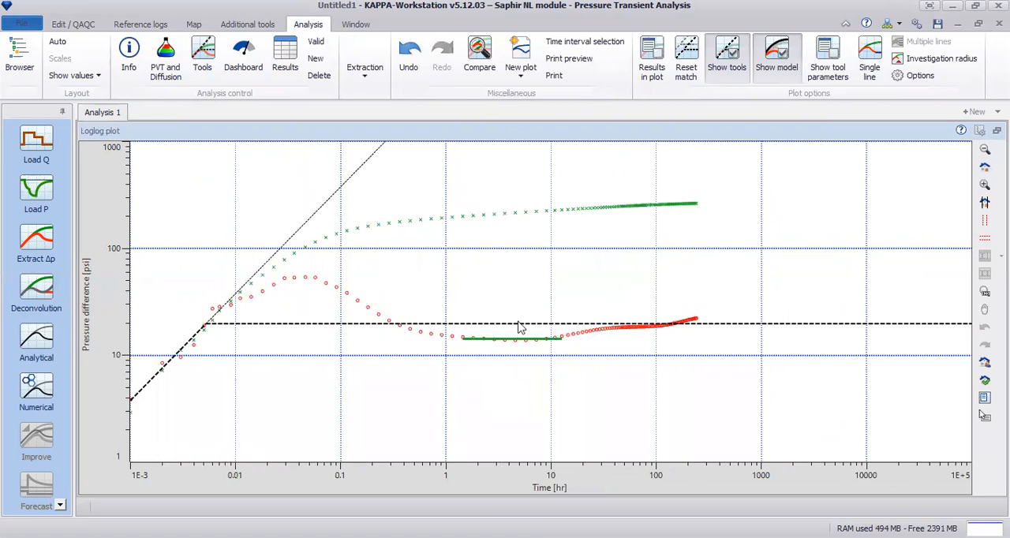
pyautogui.click(997, 130)
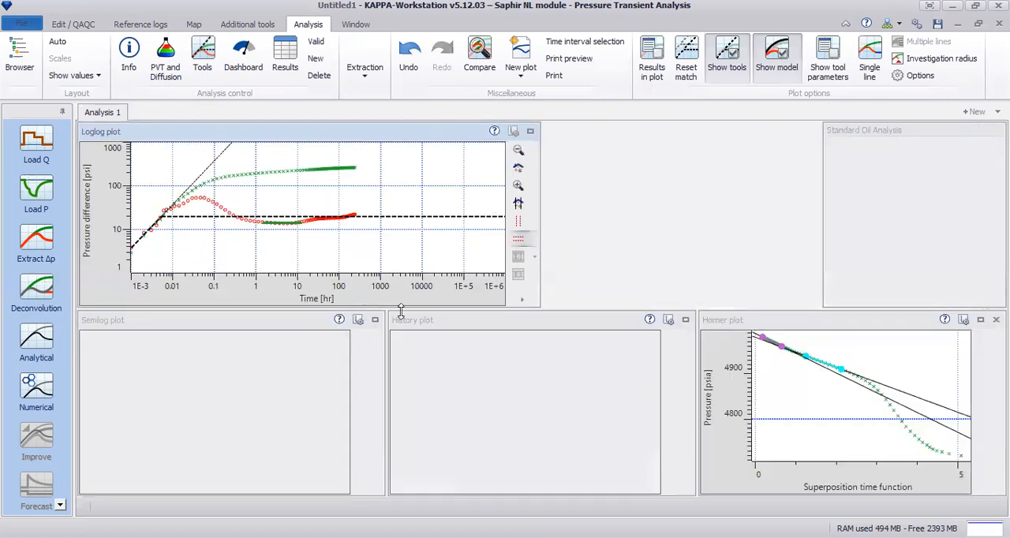
pyautogui.click(375, 322)
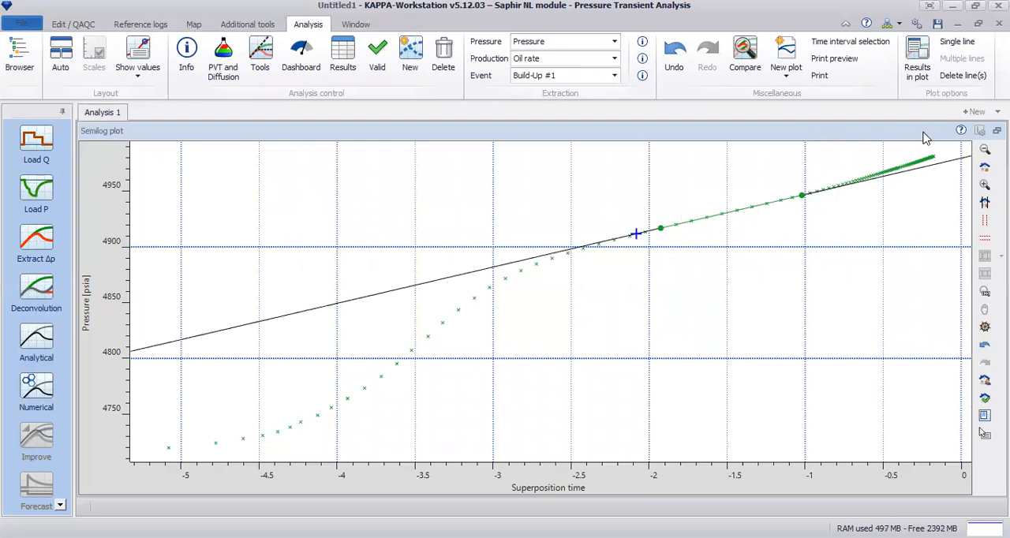
pyautogui.click(997, 131)
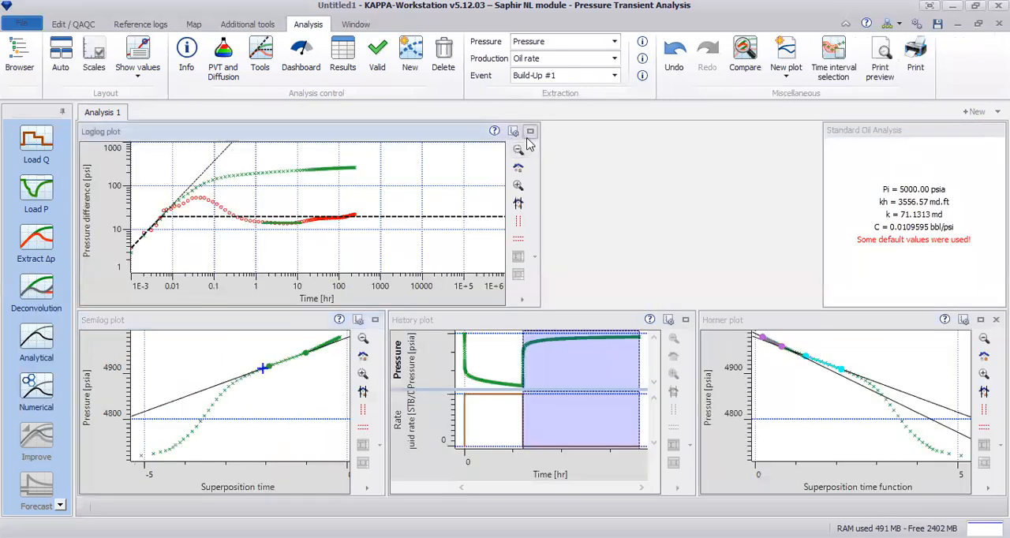
pyautogui.click(529, 131)
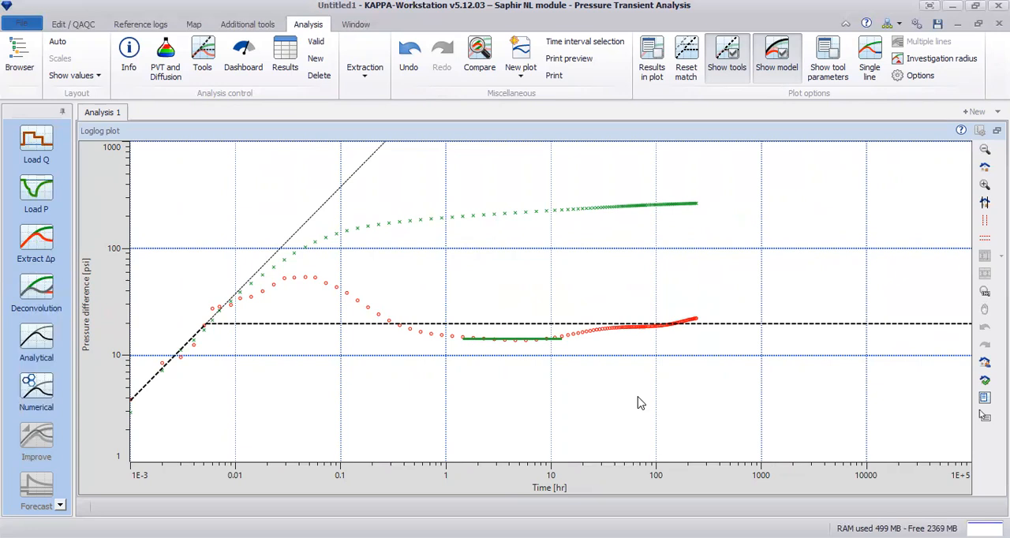
# Display the diagnostic results in the loglog plot and move their box clear of the data curves.
pyautogui.click(935, 62)
pyautogui.rightClick(710, 166)
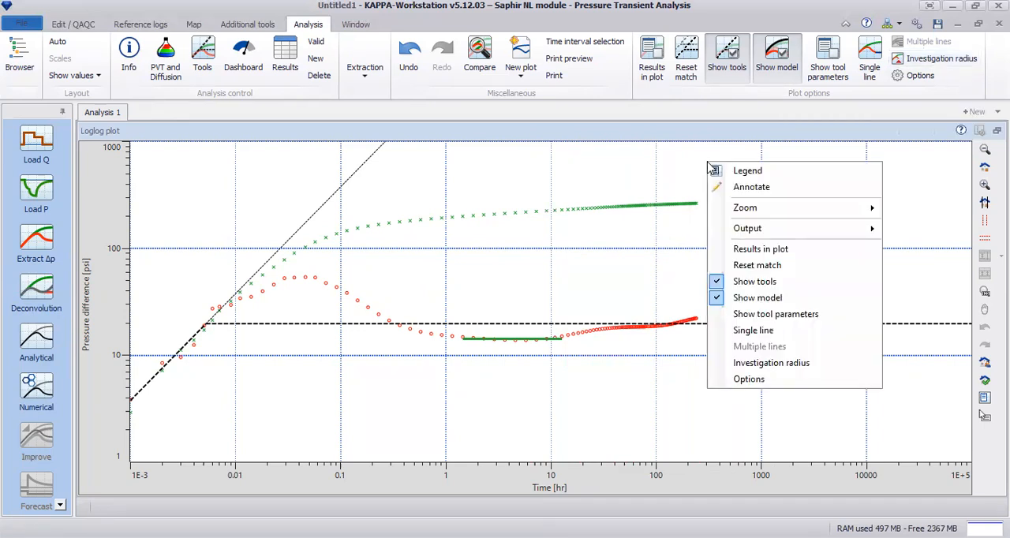
pyautogui.click(786, 249)
pyautogui.moveTo(625, 325); pyautogui.dragTo(890, 330)
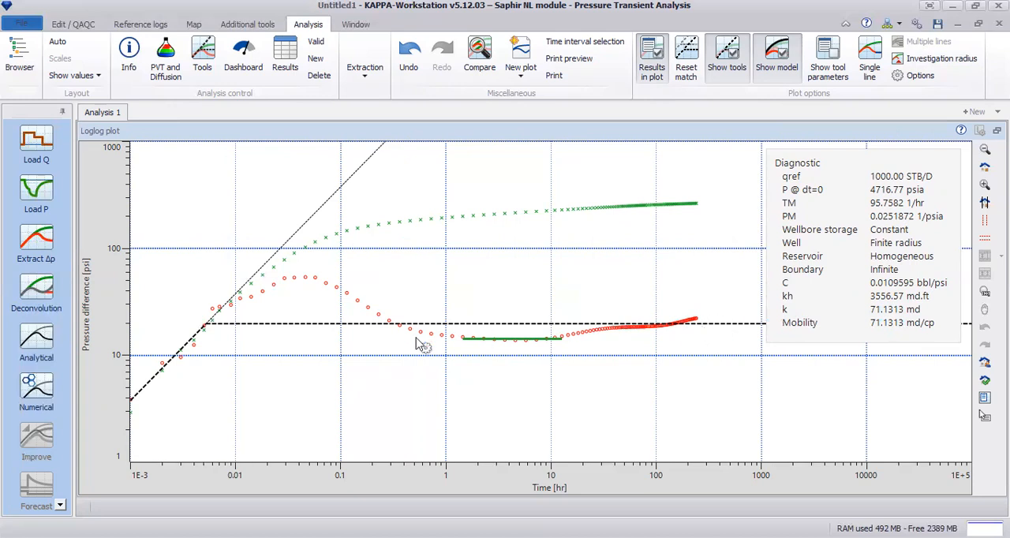
# Lower the radial flow line to k about 101 md, shift the wellbore storage line to C about 0.0116 bbl/psi, and hide the results.
pyautogui.moveTo(343, 330); pyautogui.dragTo(364, 347)
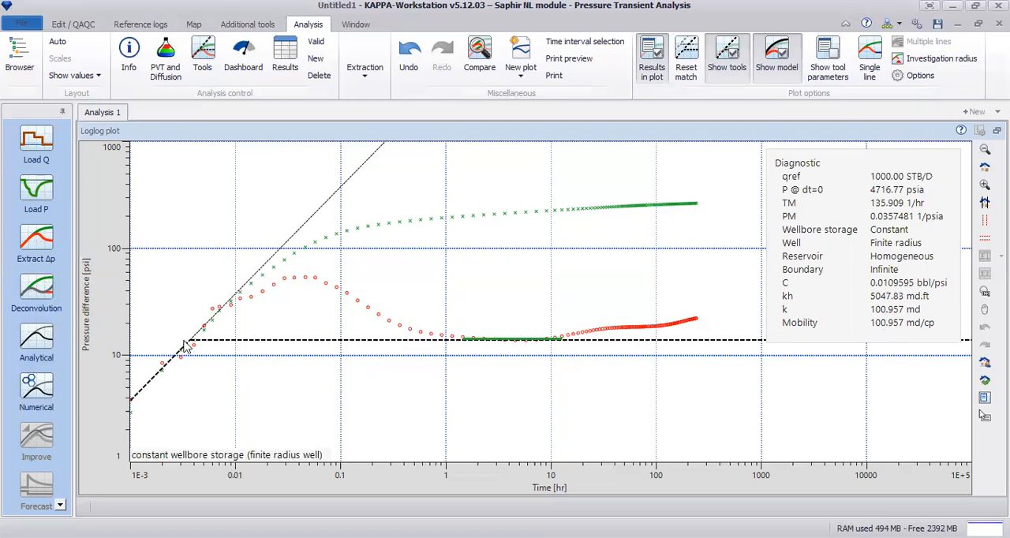
pyautogui.moveTo(194, 351)
pyautogui.mouseDown()
pyautogui.moveTo(236, 347)
pyautogui.moveTo(199, 341)
pyautogui.mouseUp()
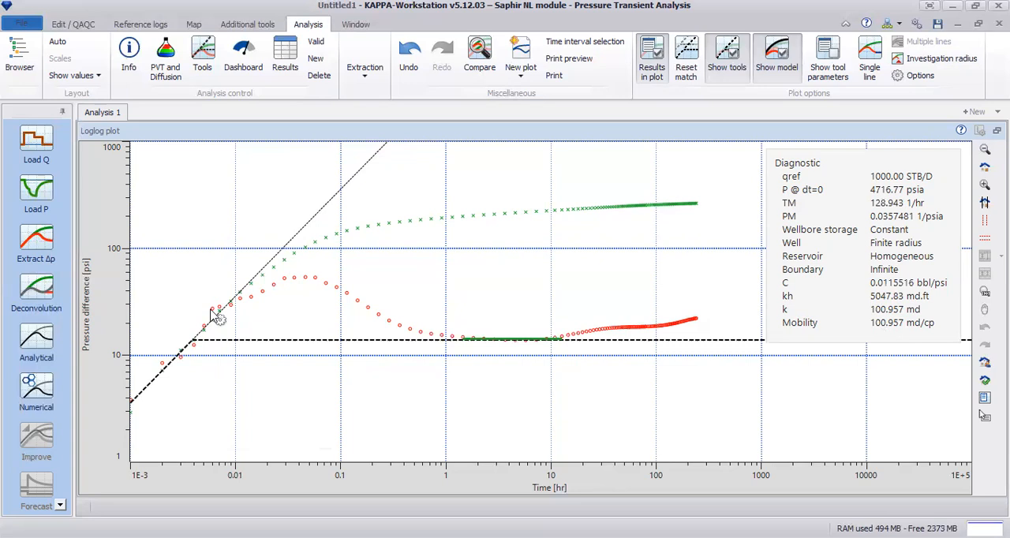
pyautogui.rightClick(746, 248)
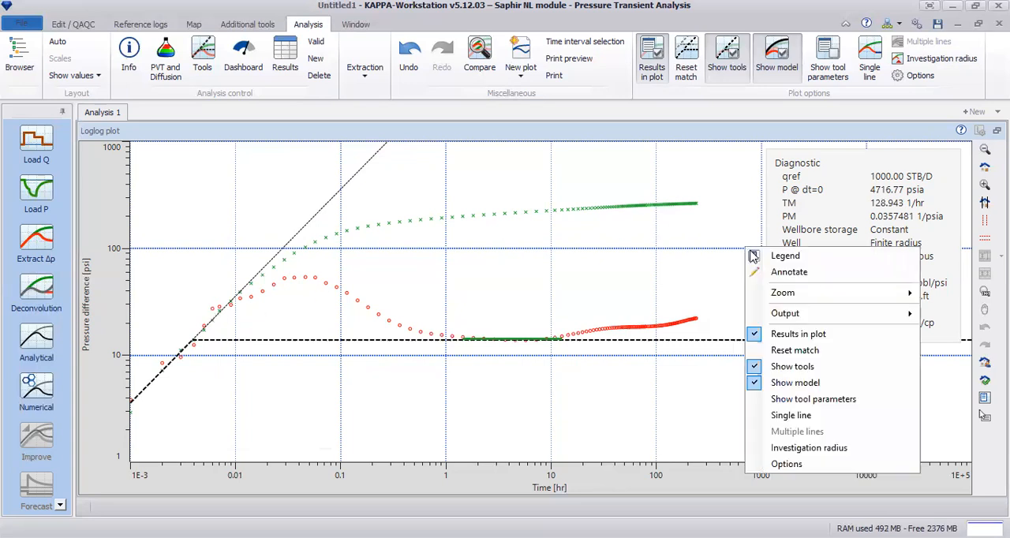
pyautogui.click(797, 334)
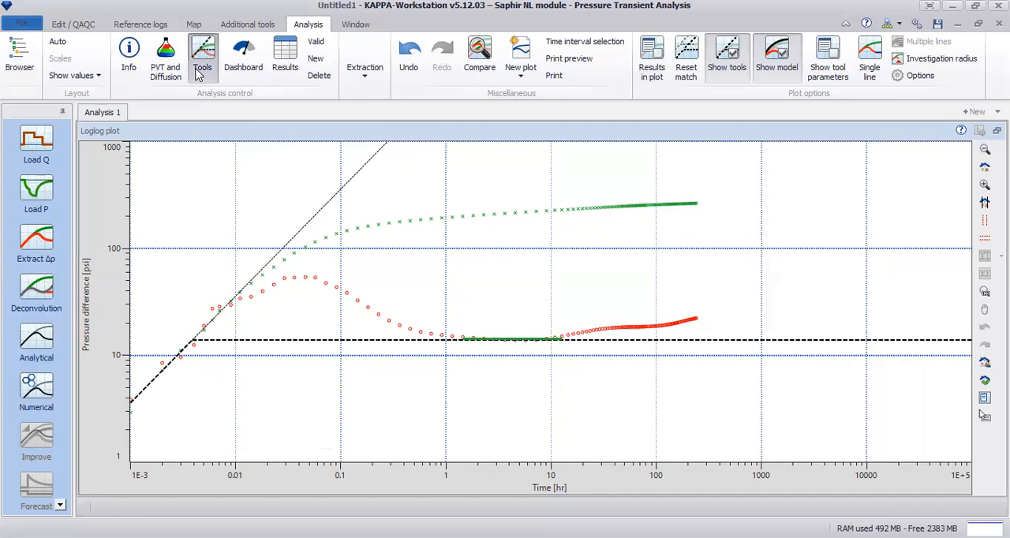
# Set the analysis tools' boundary model to Channel, keeping constant wellbore storage, a finite radius well and a homogeneous reservoir.
pyautogui.click(201, 69)
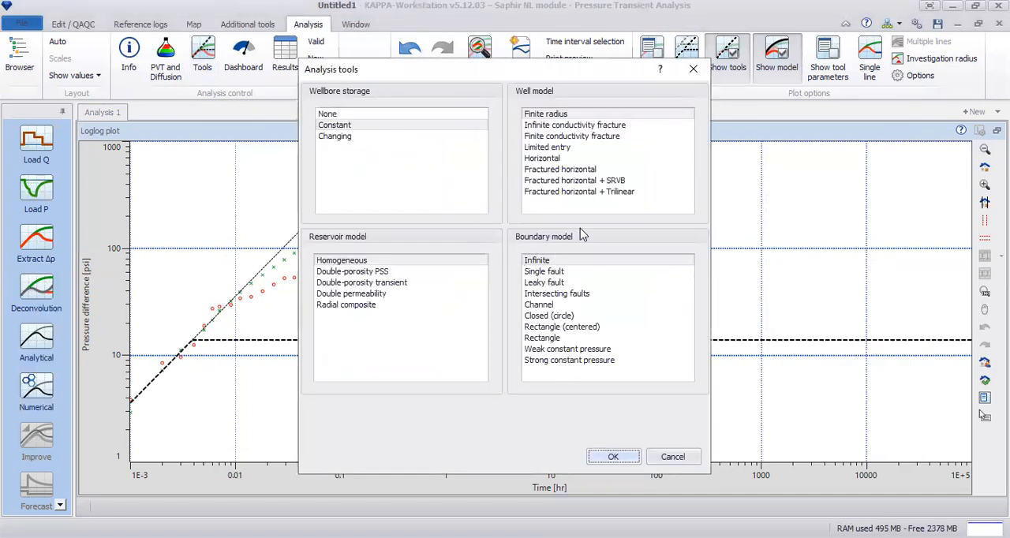
pyautogui.click(576, 272)
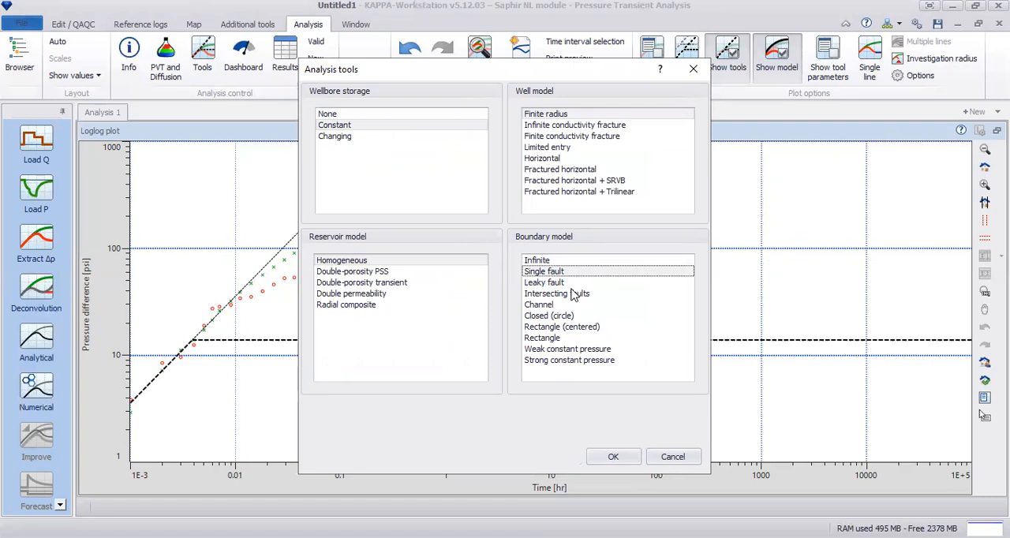
pyautogui.click(573, 284)
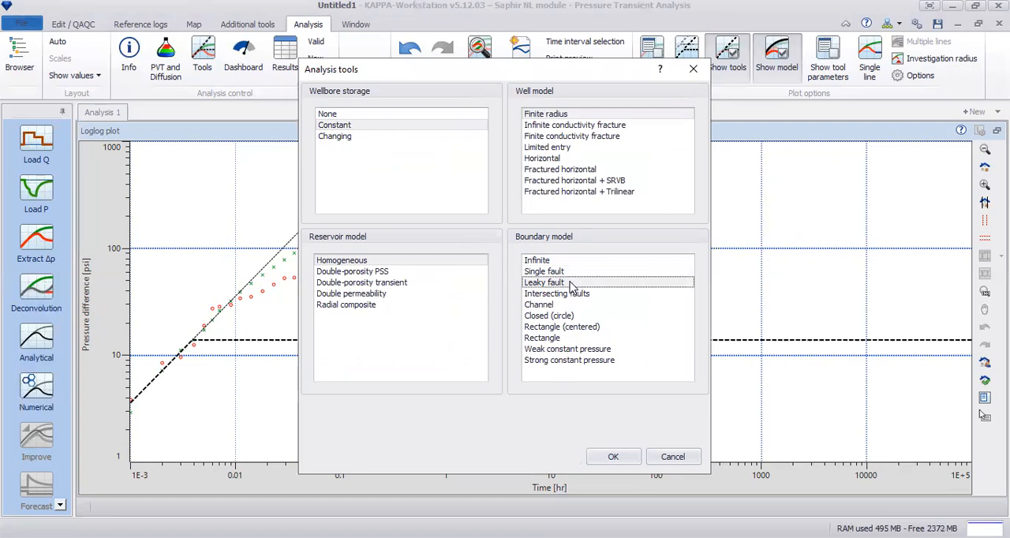
pyautogui.click(593, 297)
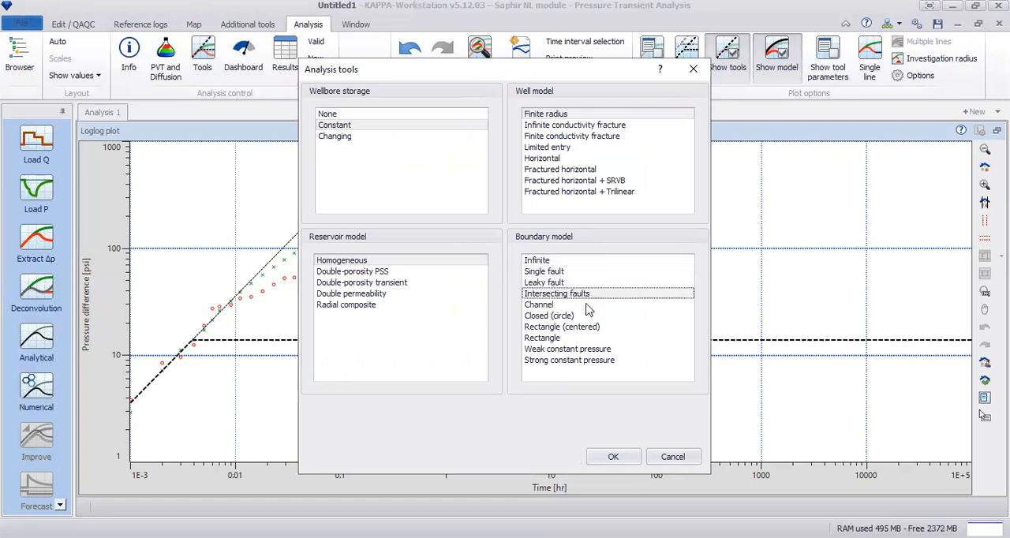
pyautogui.click(589, 306)
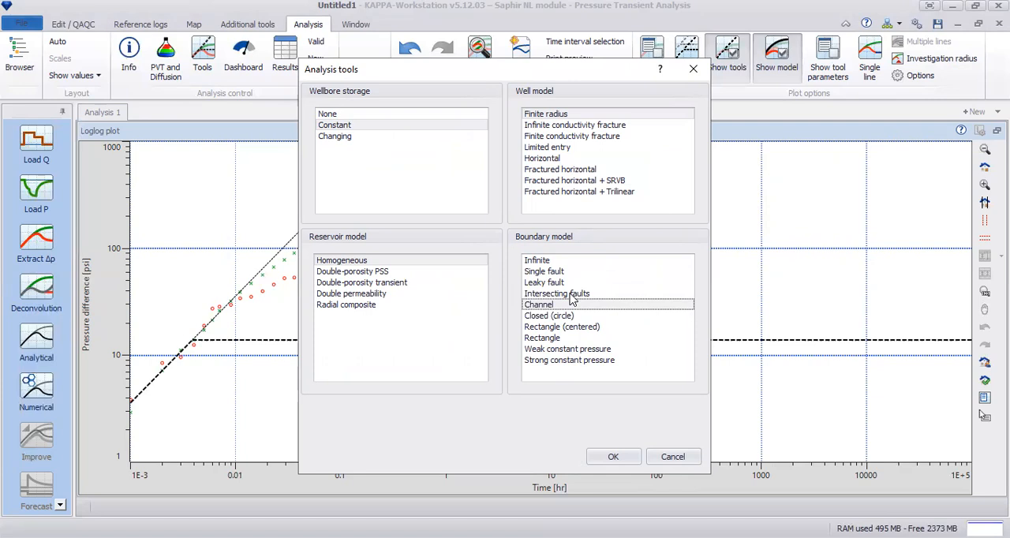
pyautogui.click(616, 460)
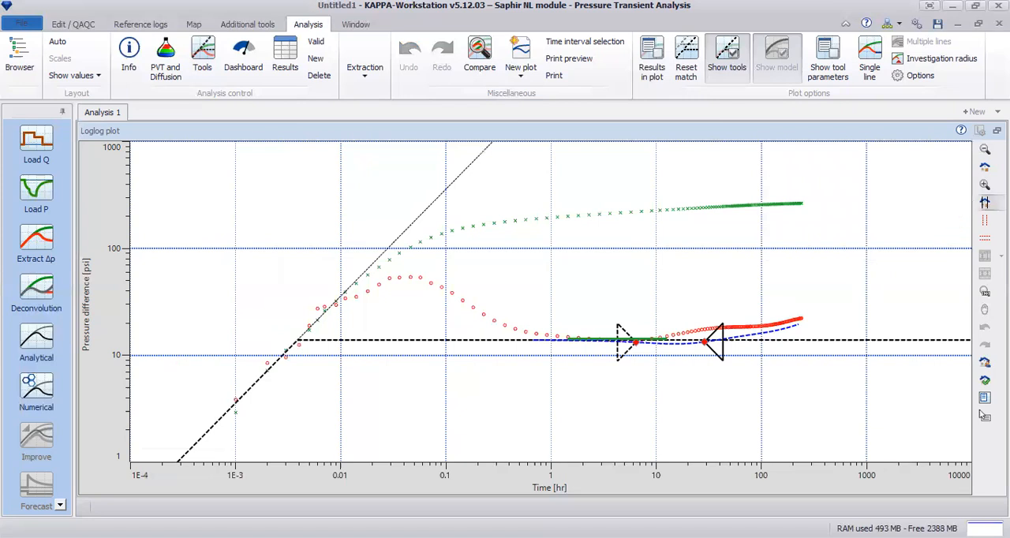
# Fit the channel curve to the late-time derivative by repositioning both fault markers and raising the radial flow line slightly.
pyautogui.moveTo(511, 254); pyautogui.dragTo(841, 415)
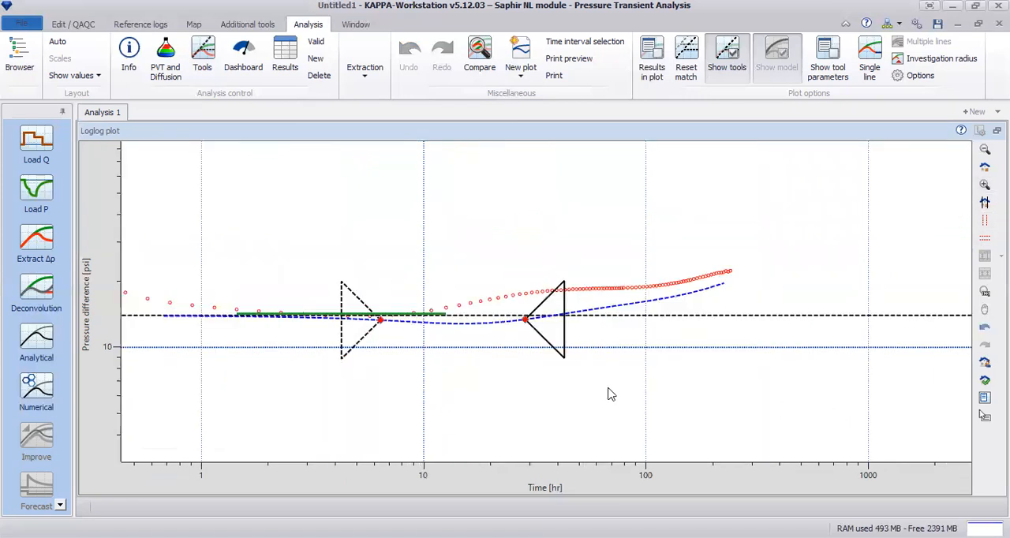
pyautogui.moveTo(380, 327); pyautogui.dragTo(313, 329)
pyautogui.moveTo(527, 307)
pyautogui.mouseDown()
pyautogui.moveTo(453, 304)
pyautogui.moveTo(542, 286)
pyautogui.moveTo(410, 304)
pyautogui.moveTo(524, 294)
pyautogui.mouseUp()
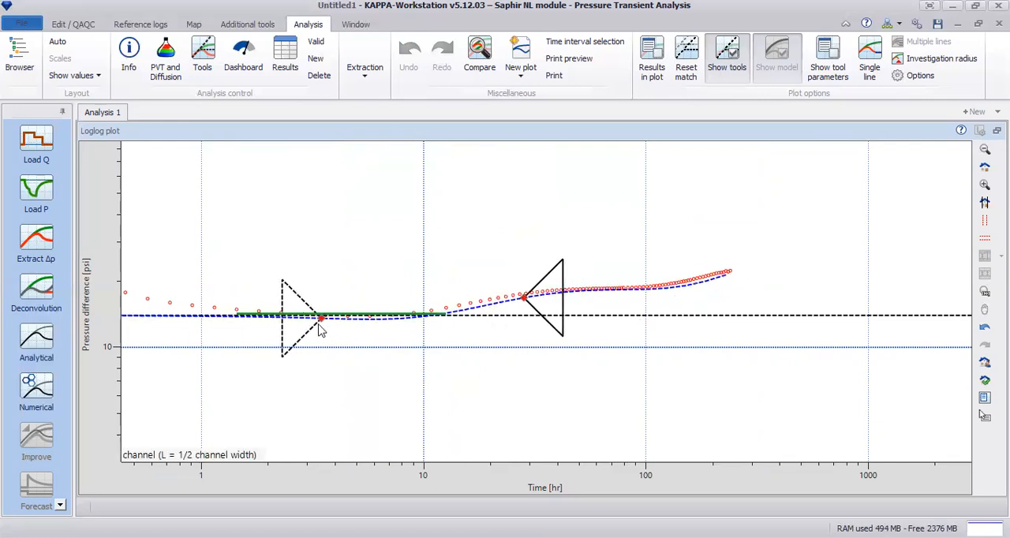
pyautogui.moveTo(609, 317)
pyautogui.mouseDown()
pyautogui.moveTo(597, 366)
pyautogui.moveTo(618, 309)
pyautogui.mouseUp()
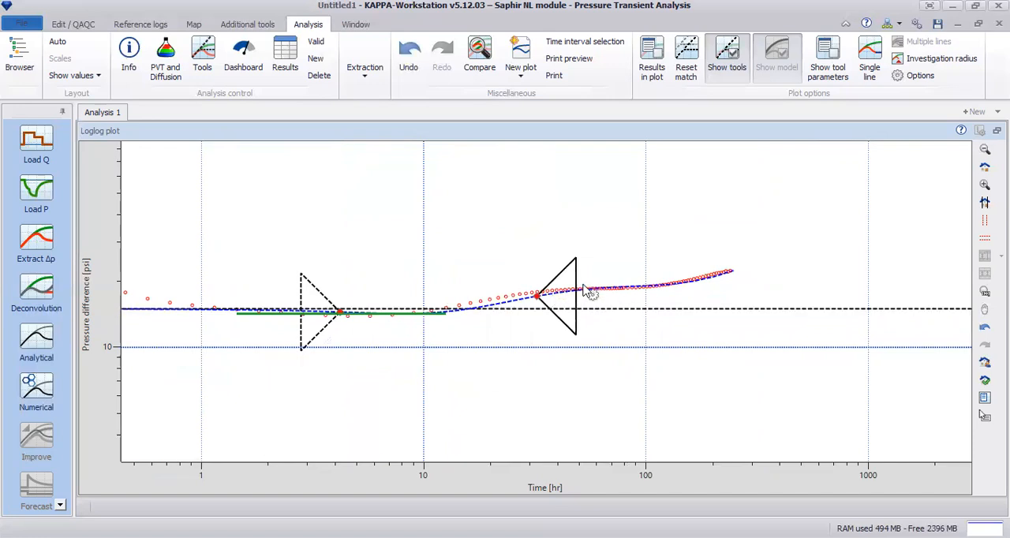
pyautogui.moveTo(540, 298); pyautogui.dragTo(536, 301)
pyautogui.moveTo(340, 318)
pyautogui.mouseDown()
pyautogui.moveTo(327, 324)
pyautogui.moveTo(339, 317)
pyautogui.moveTo(325, 313)
pyautogui.mouseUp()
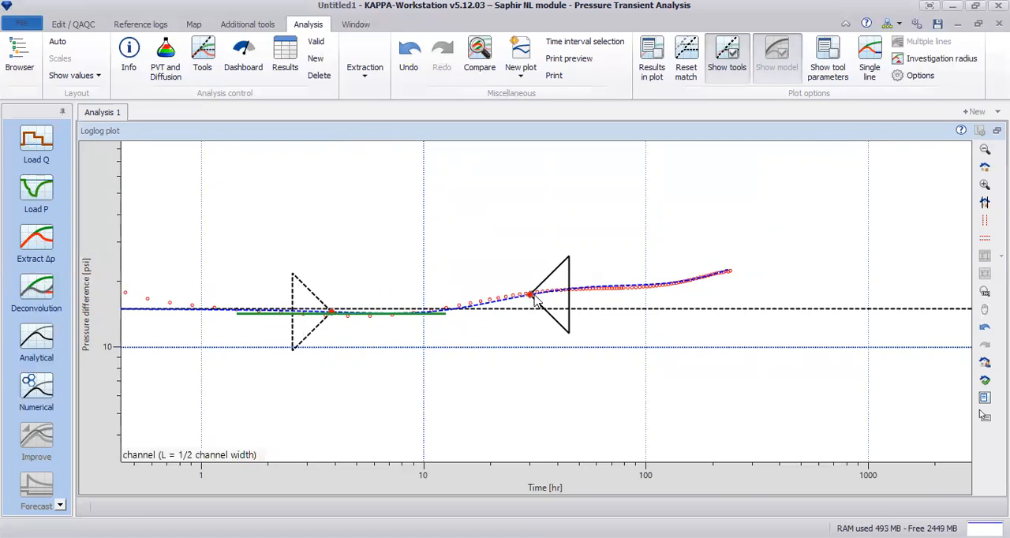
pyautogui.moveTo(530, 295); pyautogui.dragTo(526, 295)
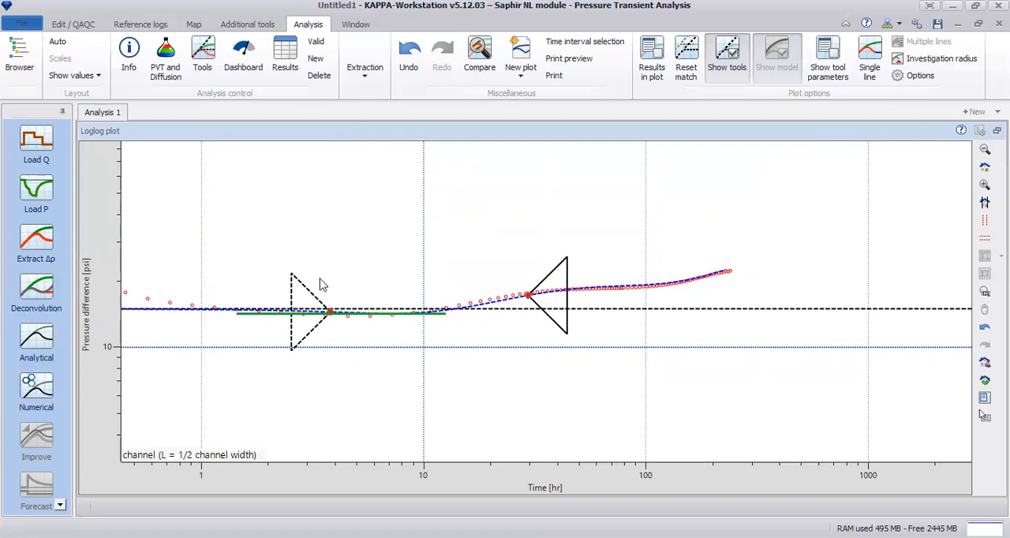
pyautogui.moveTo(526, 297); pyautogui.dragTo(525, 298)
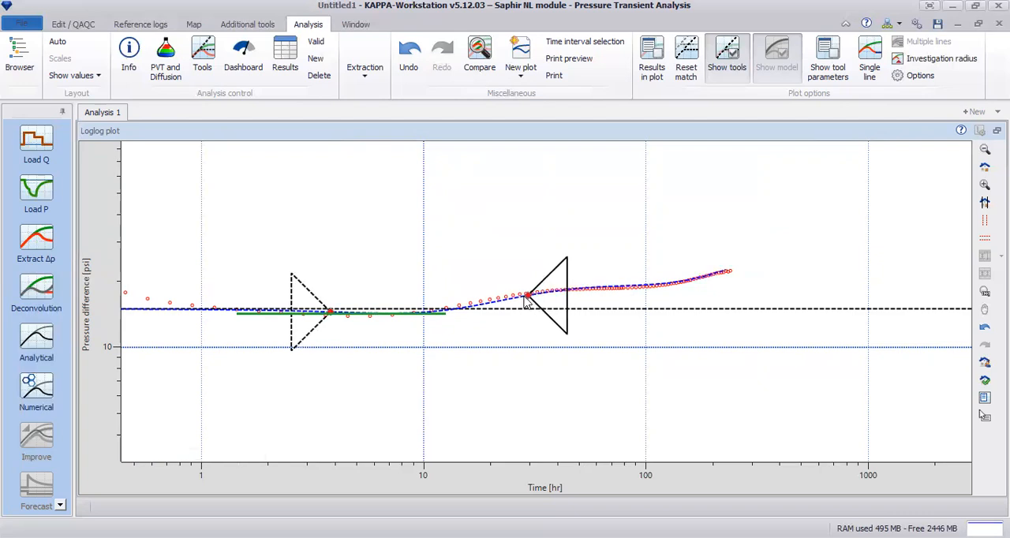
# Show the channel match results on the full loglog plot and move their box clear of the late-time data.
pyautogui.click(985, 166)
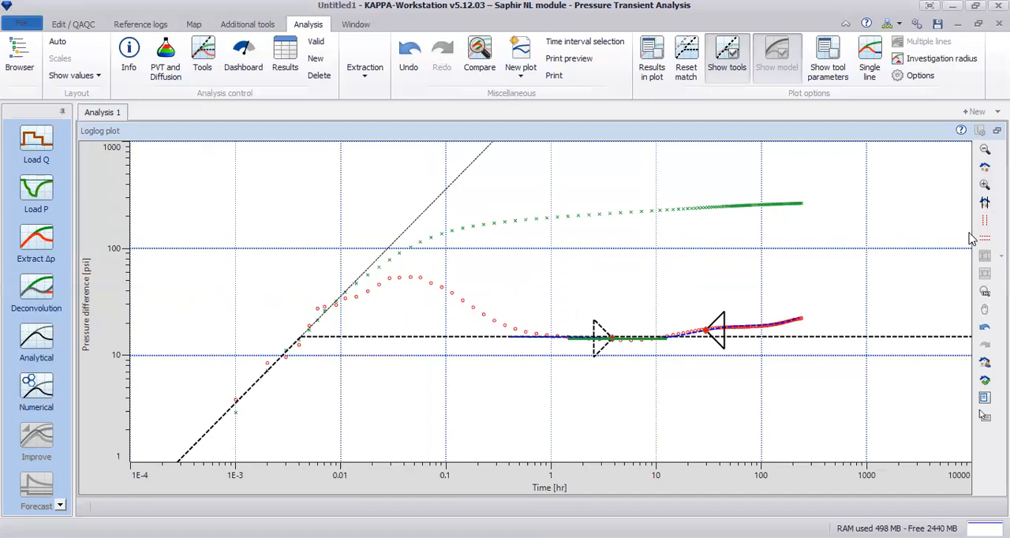
pyautogui.rightClick(488, 188)
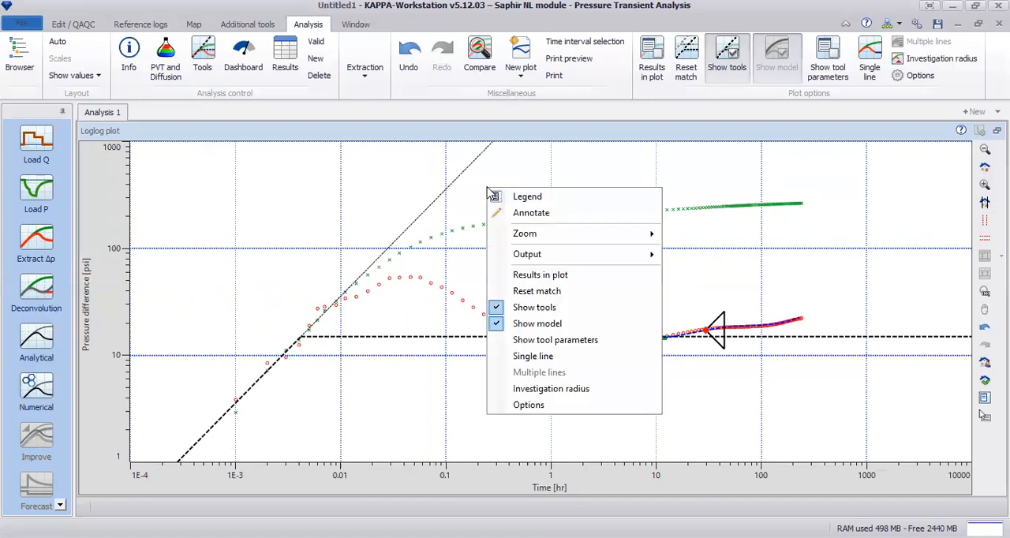
pyautogui.click(566, 276)
pyautogui.moveTo(789, 272); pyautogui.dragTo(206, 258)
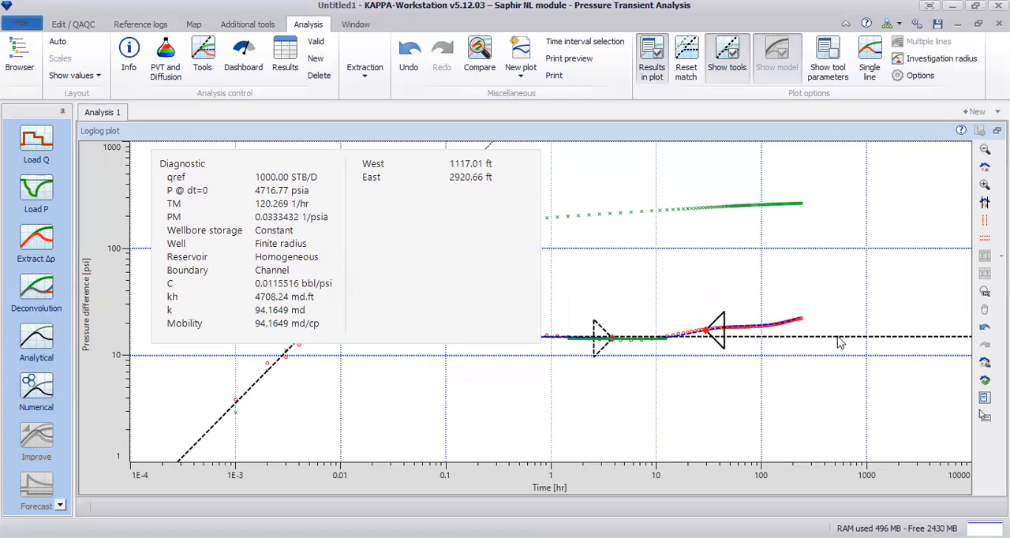
# Lower the radial flow line to k about 98.8 md, set the East boundary distance to about 3041 ft, and hide the results.
pyautogui.moveTo(841, 343); pyautogui.dragTo(842, 345)
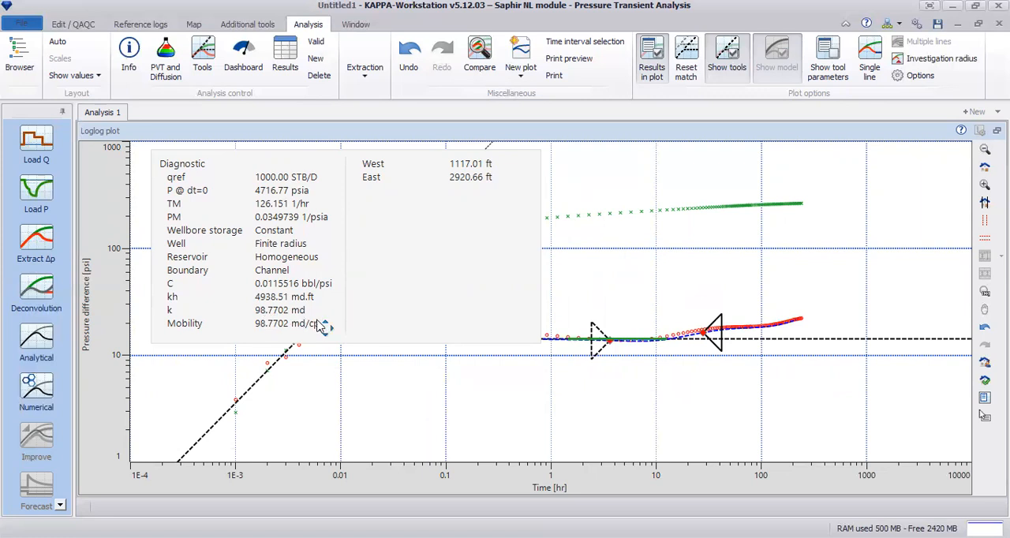
pyautogui.moveTo(705, 331)
pyautogui.mouseDown()
pyautogui.moveTo(696, 332)
pyautogui.moveTo(714, 332)
pyautogui.moveTo(708, 326)
pyautogui.mouseUp()
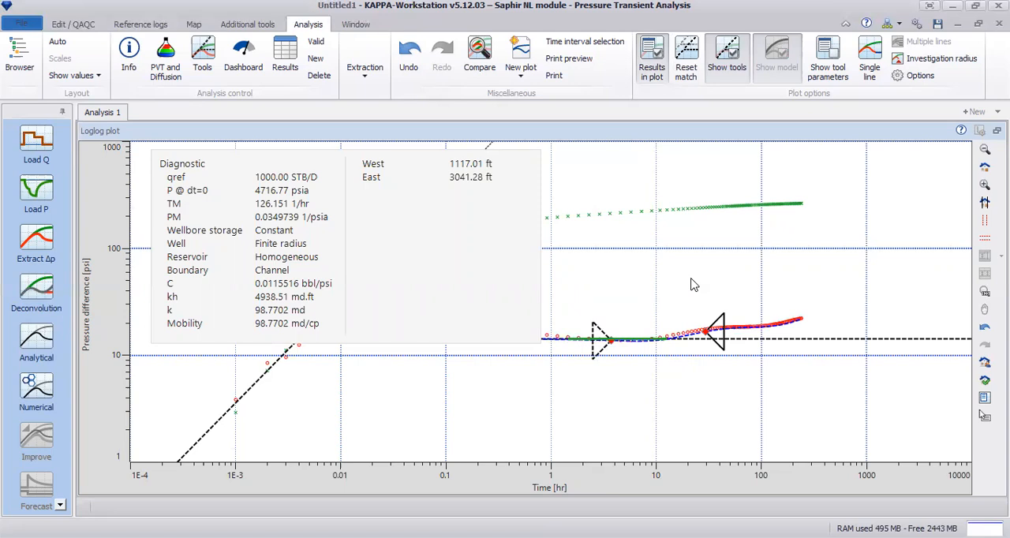
pyautogui.rightClick(746, 210)
pyautogui.click(786, 297)
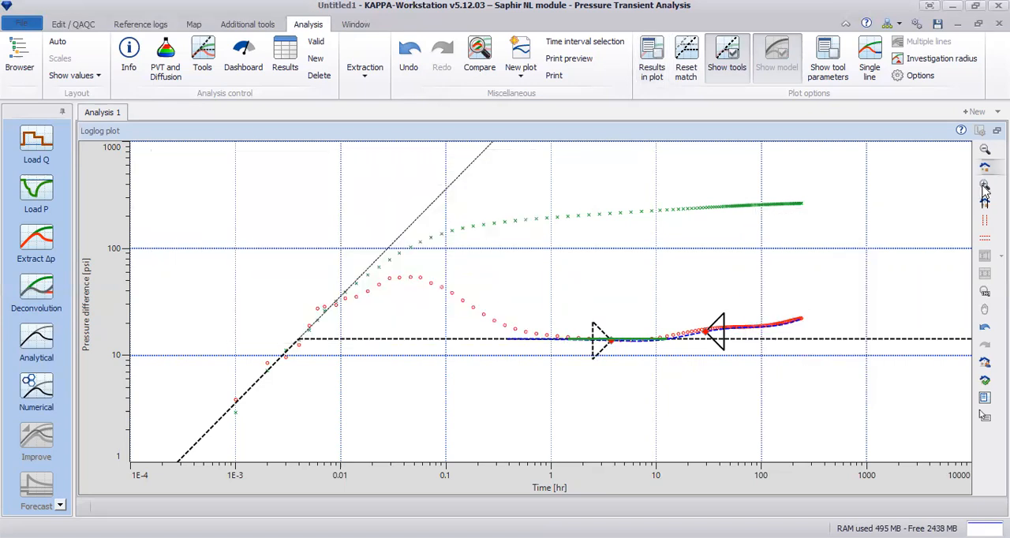
# Zoom in on the late-time derivative, lower the radial flow line slightly, and reposition the channel fault marker to bring the curve closer to the data.
pyautogui.click(985, 188)
pyautogui.moveTo(534, 276); pyautogui.dragTo(835, 403)
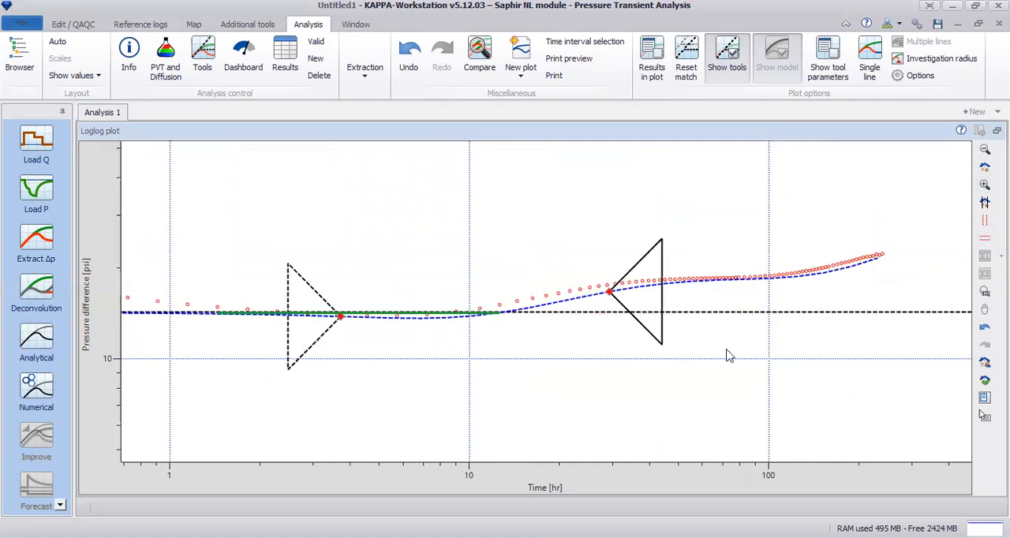
pyautogui.moveTo(606, 299)
pyautogui.mouseDown()
pyautogui.moveTo(592, 281)
pyautogui.moveTo(618, 263)
pyautogui.moveTo(597, 268)
pyautogui.mouseUp()
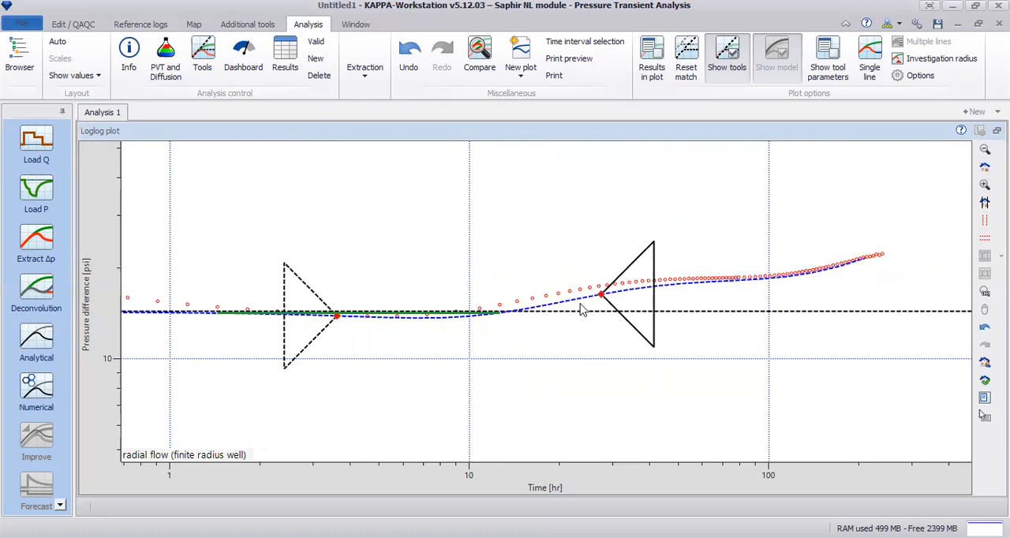
pyautogui.moveTo(601, 293)
pyautogui.mouseDown()
pyautogui.moveTo(555, 306)
pyautogui.moveTo(612, 270)
pyautogui.moveTo(645, 270)
pyautogui.mouseUp()
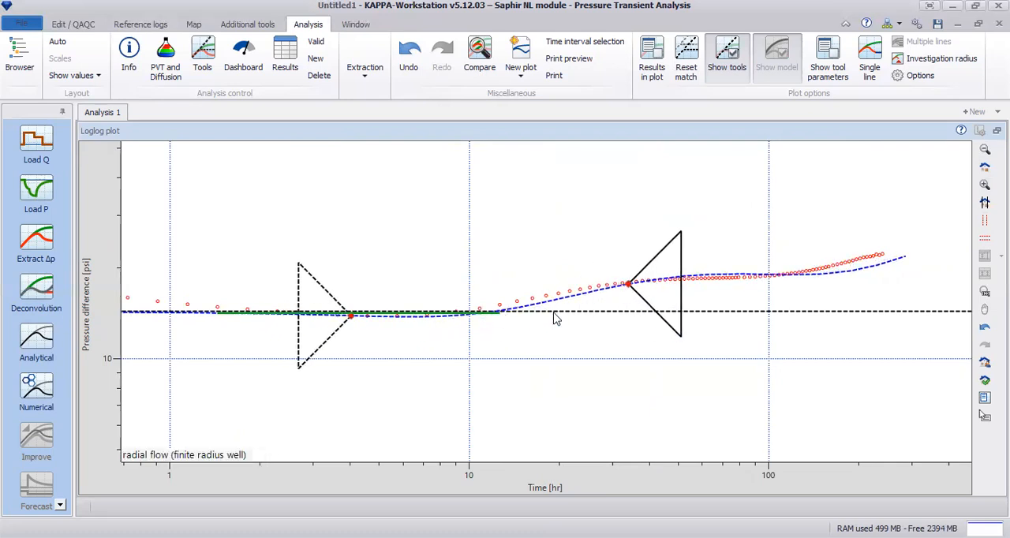
pyautogui.moveTo(556, 318); pyautogui.dragTo(556, 322)
pyautogui.moveTo(626, 286)
pyautogui.mouseDown()
pyautogui.moveTo(614, 284)
pyautogui.moveTo(629, 274)
pyautogui.mouseUp()
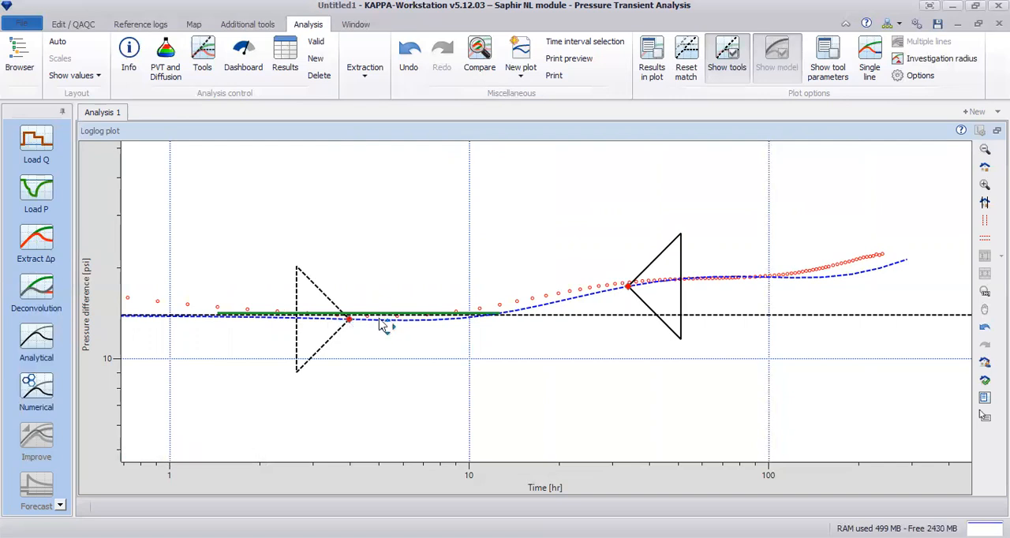
pyautogui.moveTo(588, 325)
pyautogui.mouseDown()
pyautogui.moveTo(588, 337)
pyautogui.moveTo(595, 318)
pyautogui.mouseUp()
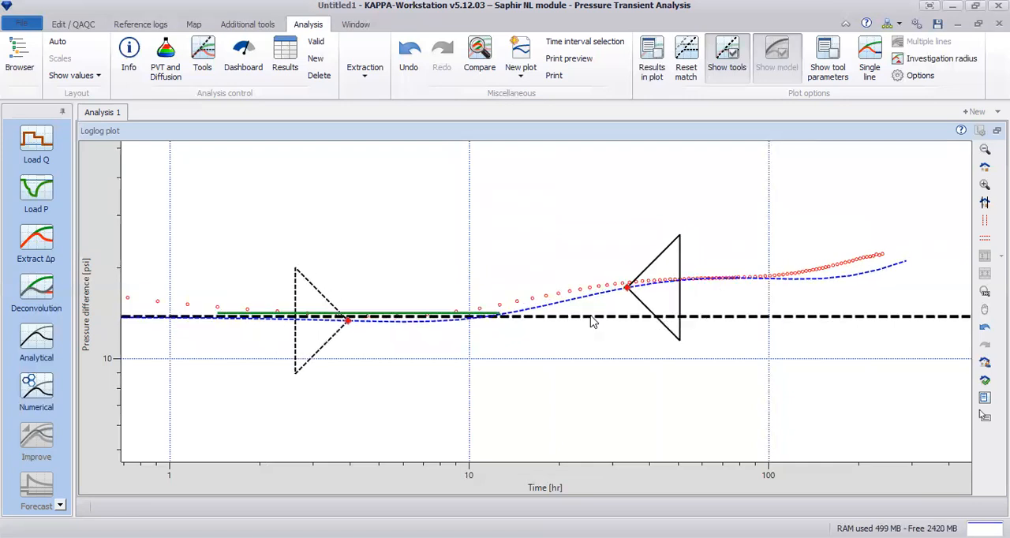
pyautogui.moveTo(632, 292); pyautogui.dragTo(600, 300)
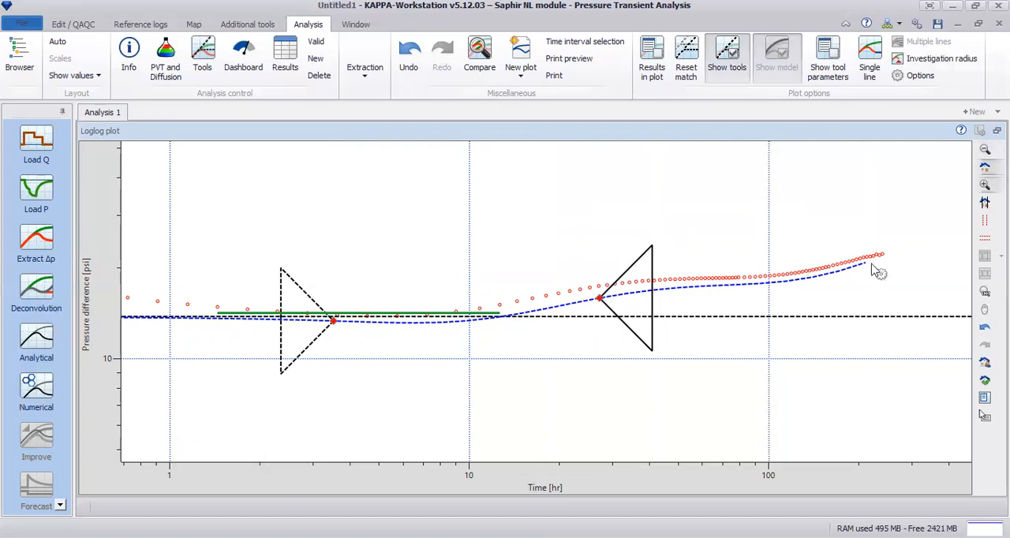
pyautogui.moveTo(600, 298); pyautogui.dragTo(624, 293)
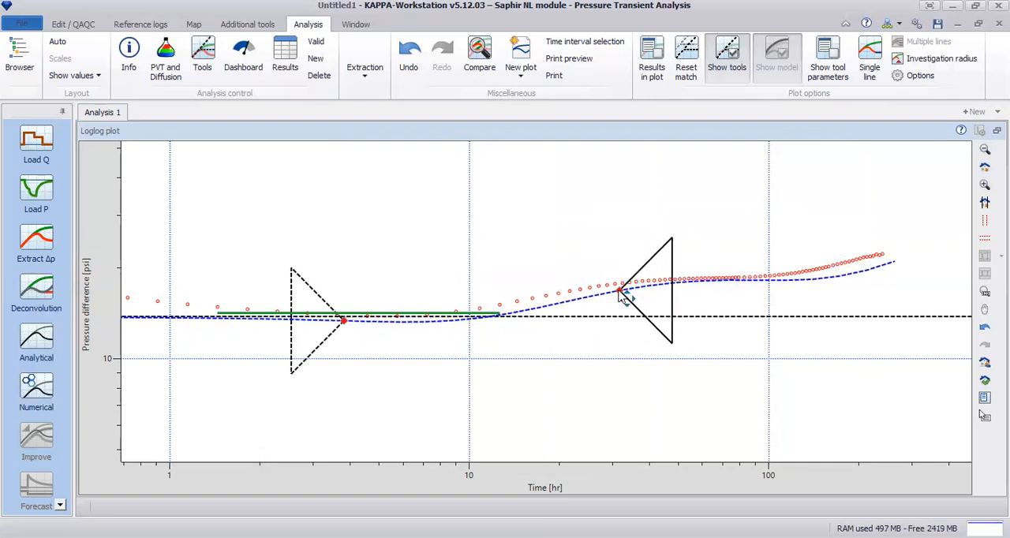
# Fit the channel curve on the full loglog plot by moving both fault markers to West about 989 ft and East about 3197 ft.
pyautogui.click(984, 169)
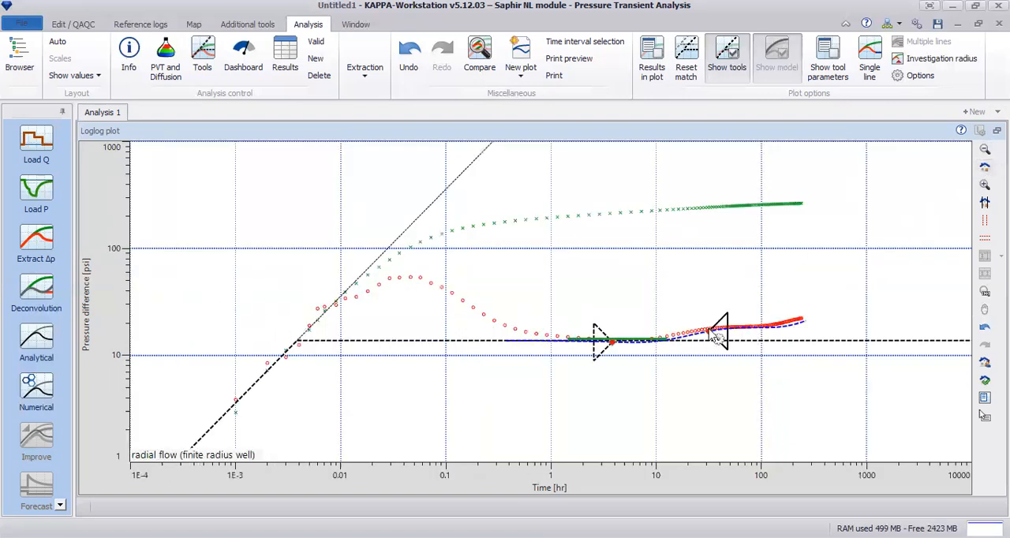
pyautogui.moveTo(704, 326); pyautogui.dragTo(720, 331)
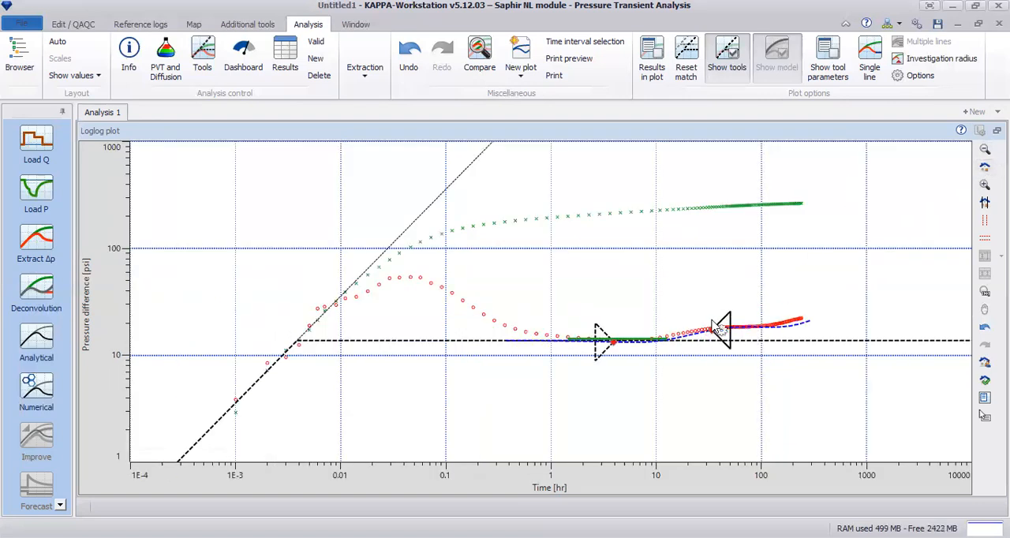
pyautogui.moveTo(613, 345)
pyautogui.mouseDown()
pyautogui.moveTo(628, 345)
pyautogui.moveTo(602, 332)
pyautogui.mouseUp()
pyautogui.moveTo(732, 327); pyautogui.dragTo(711, 329)
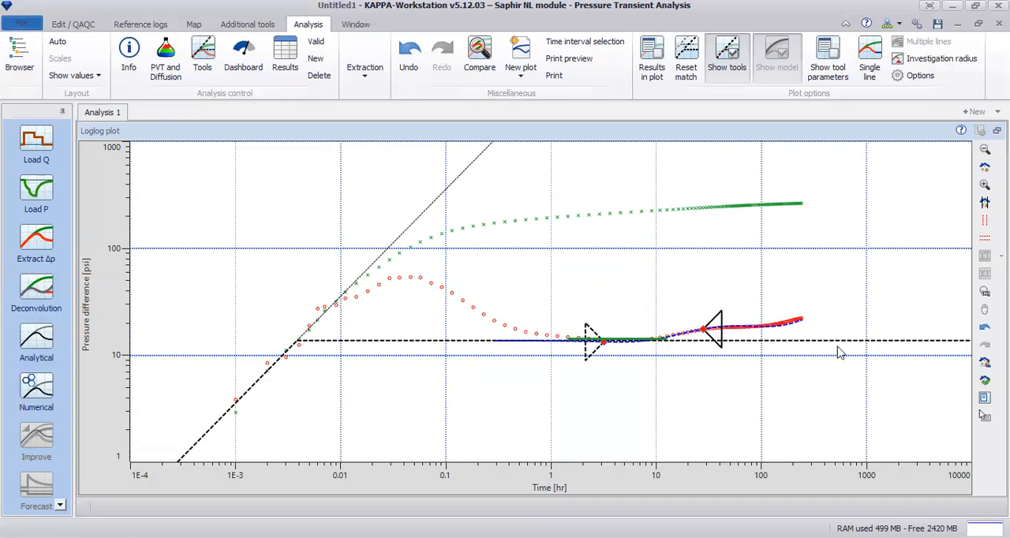
# Show the channel match results on the loglog plot, check permeability and fault distances, and hide the results again.
pyautogui.rightClick(792, 257)
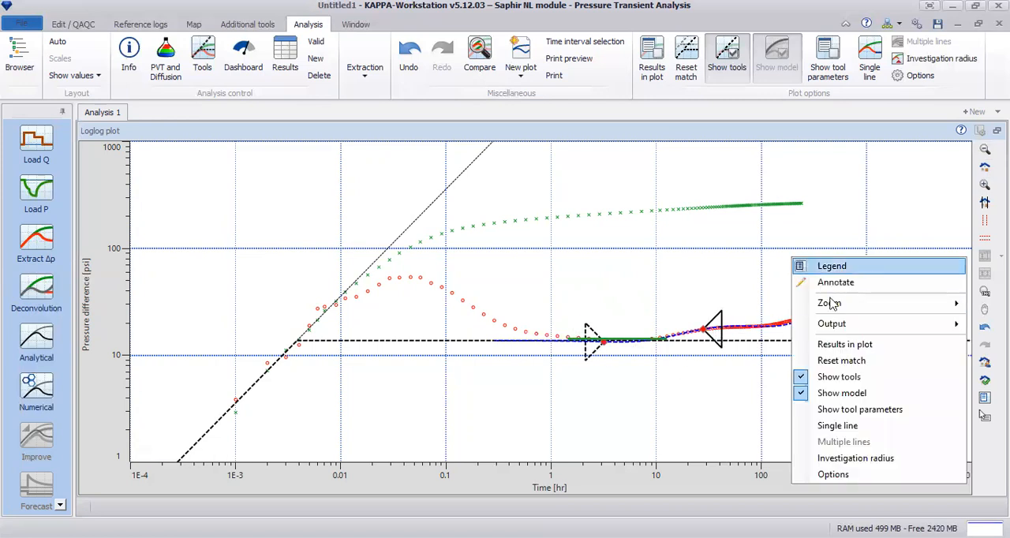
pyautogui.click(850, 349)
pyautogui.moveTo(645, 305); pyautogui.dragTo(354, 295)
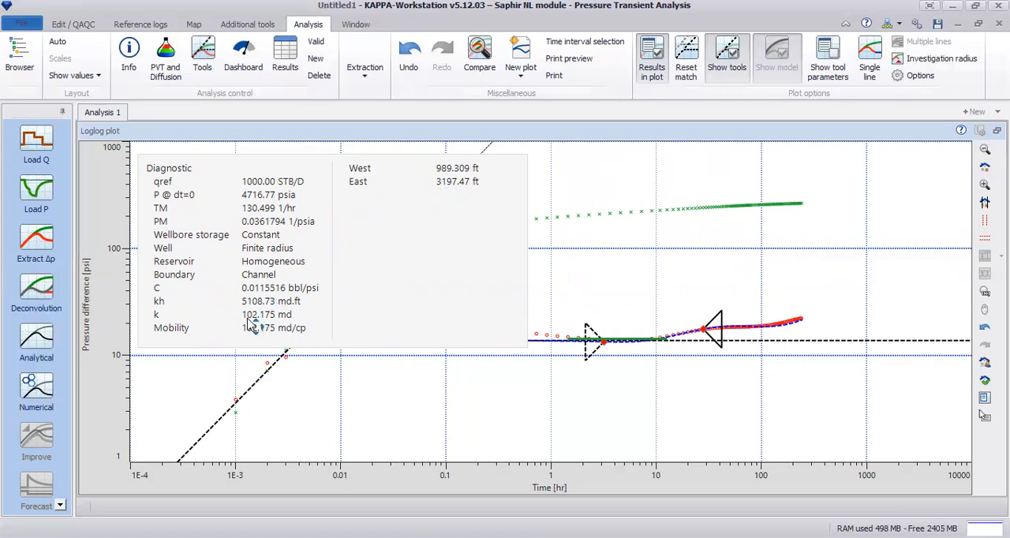
pyautogui.rightClick(596, 230)
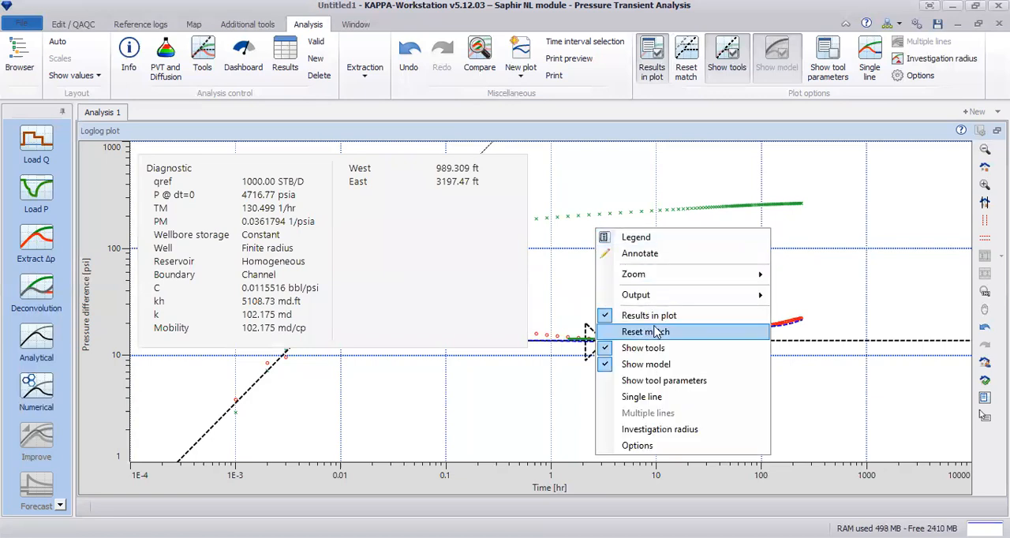
pyautogui.click(649, 316)
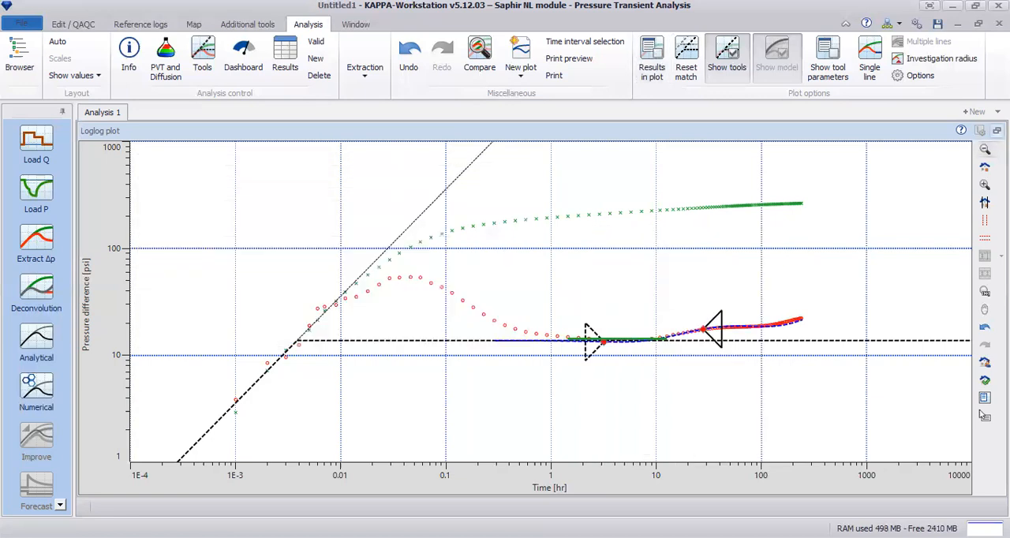
# Return to the tiled plot layout and check the analysis results.
pyautogui.click(984, 416)
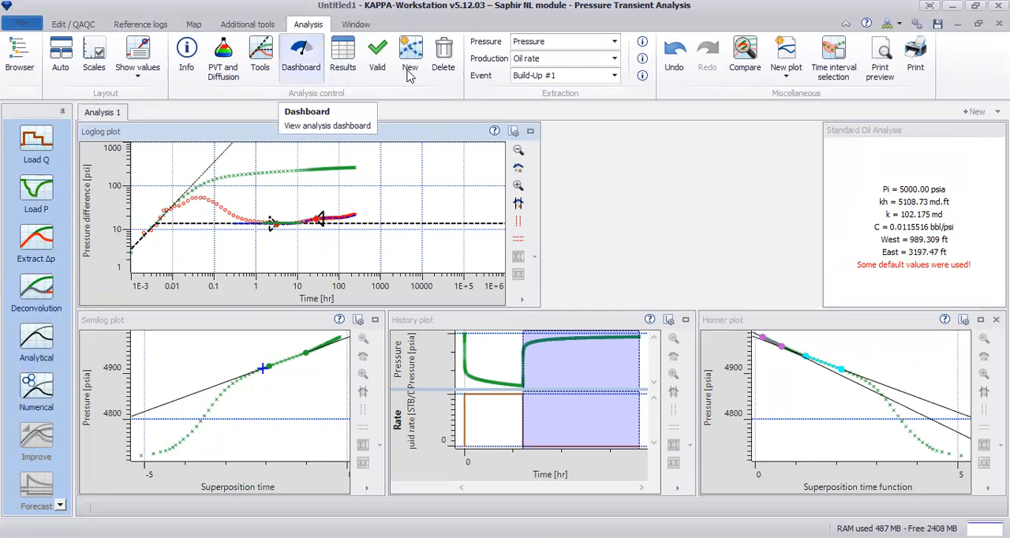
pyautogui.click(342, 62)
pyautogui.moveTo(955, 157); pyautogui.dragTo(951, 102)
pyautogui.click(946, 95)
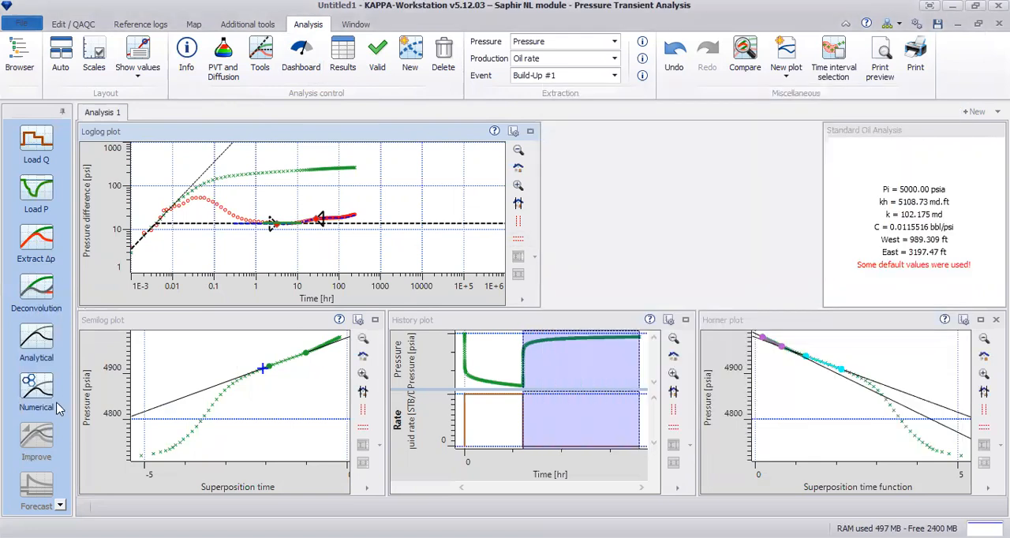
# Generate an analytical model reset from the diagnostic, with constant wellbore storage, a vertical well, a homogeneous reservoir and parallel faults.
pyautogui.click(35, 355)
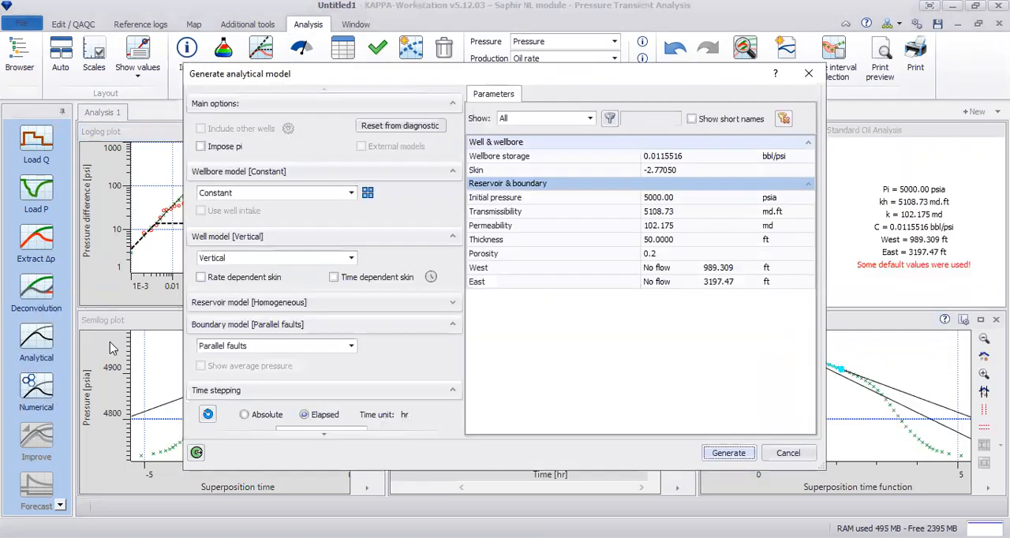
pyautogui.click(410, 129)
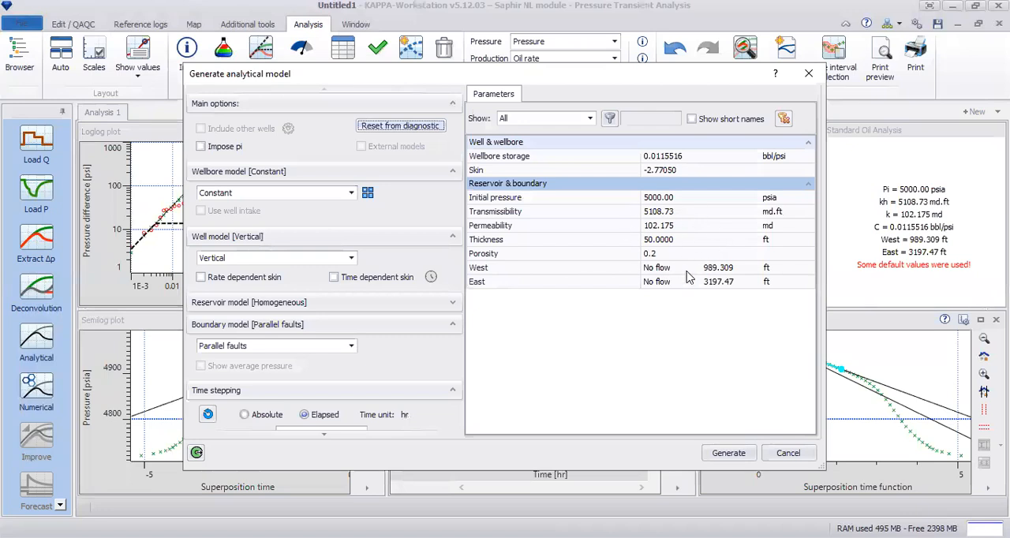
pyautogui.click(722, 459)
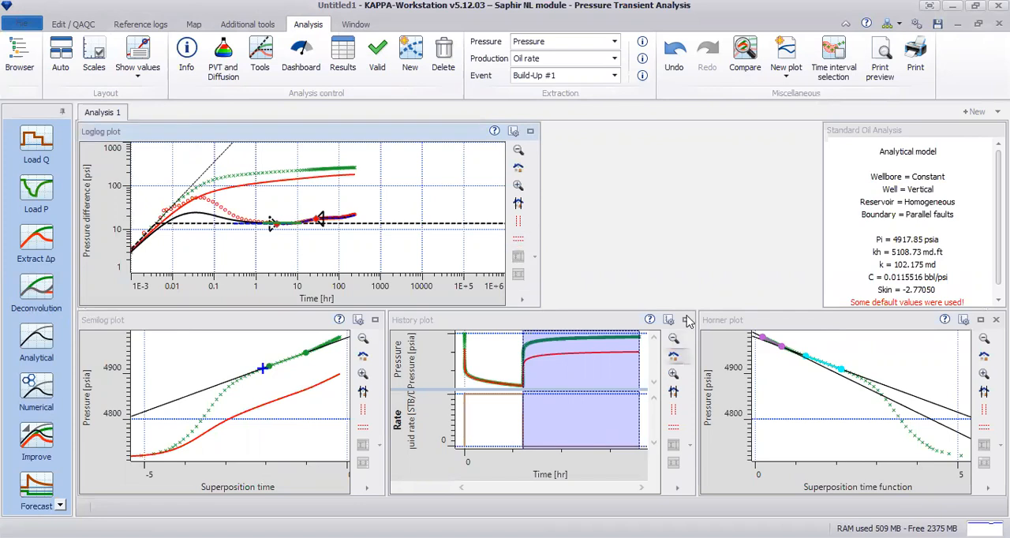
# Compare the generated model with the measured data on the enlarged history, semilog and loglog plots.
pyautogui.click(686, 319)
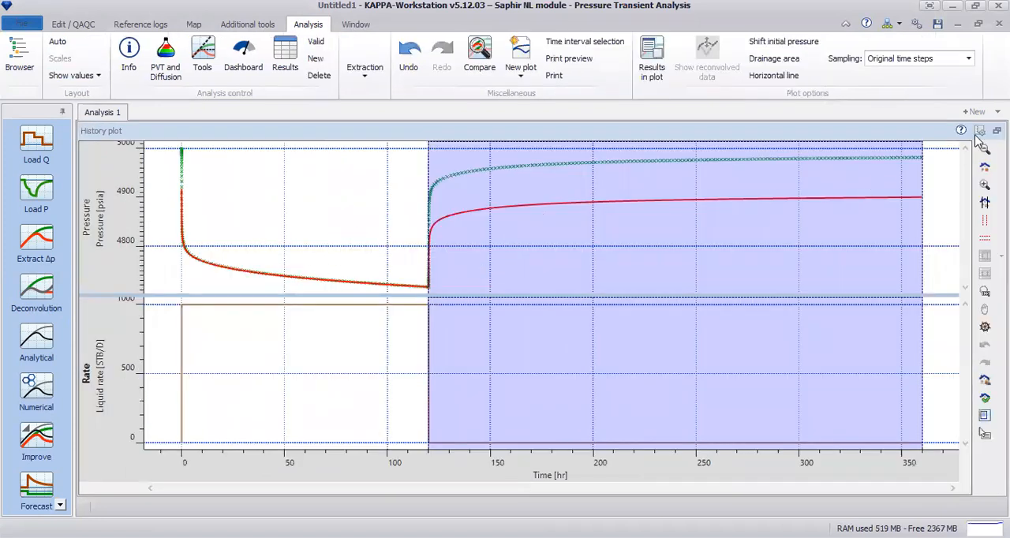
pyautogui.doubleClick(360, 324)
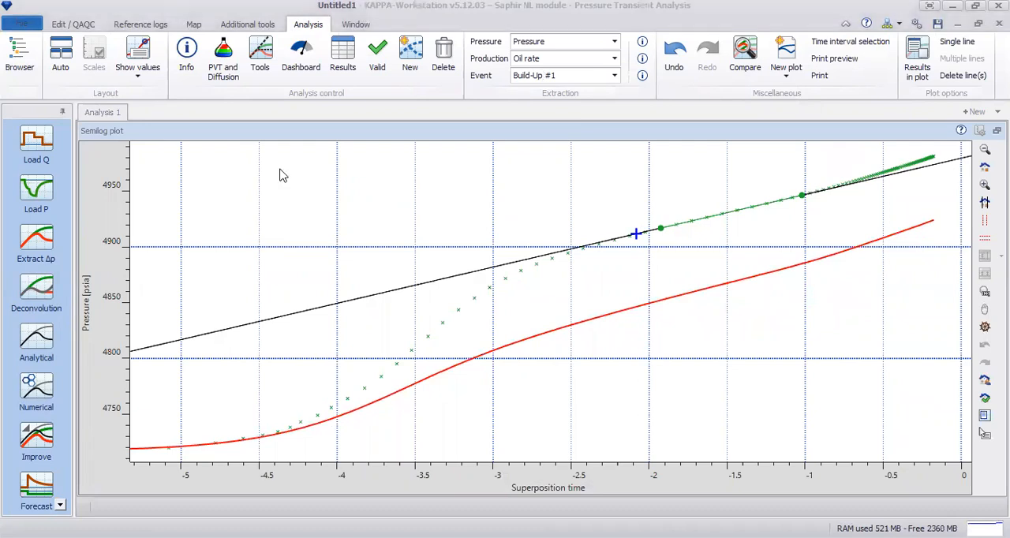
pyautogui.doubleClick(528, 133)
pyautogui.doubleClick(528, 133)
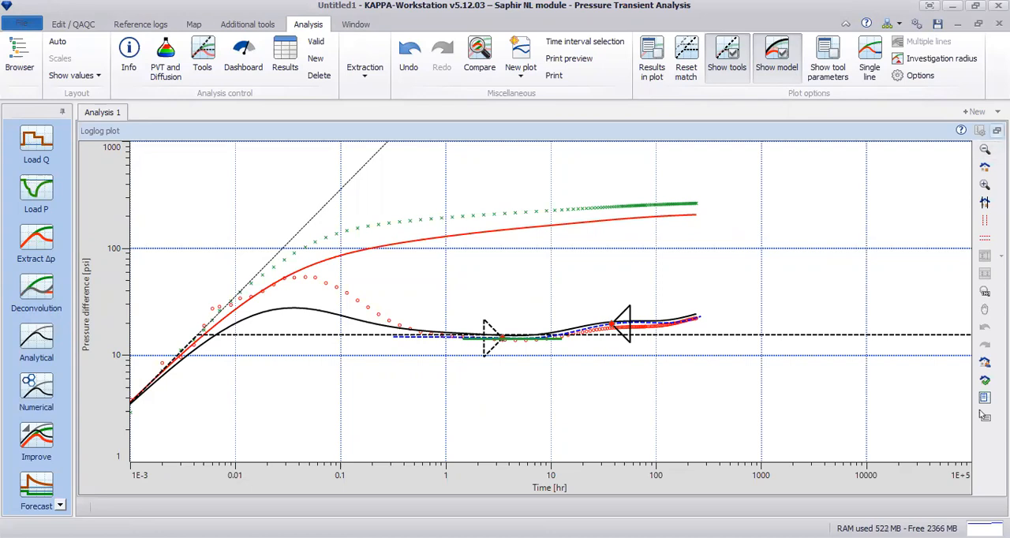
pyautogui.click(984, 416)
# Improve the model by regression on the log-log target, varying wellbore storage, skin, permeability, and the West and East fault distances.
pyautogui.click(31, 456)
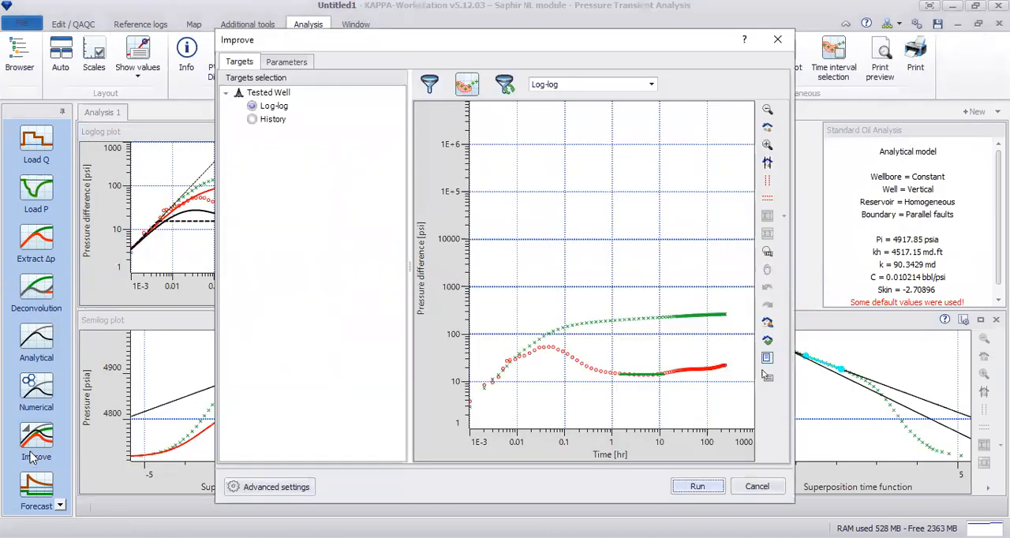
pyautogui.click(286, 64)
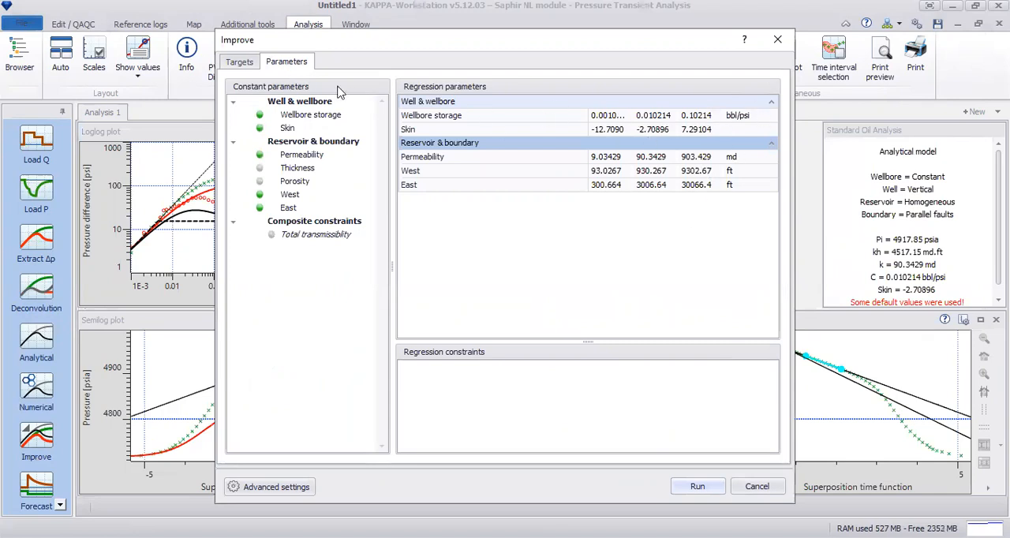
pyautogui.click(238, 63)
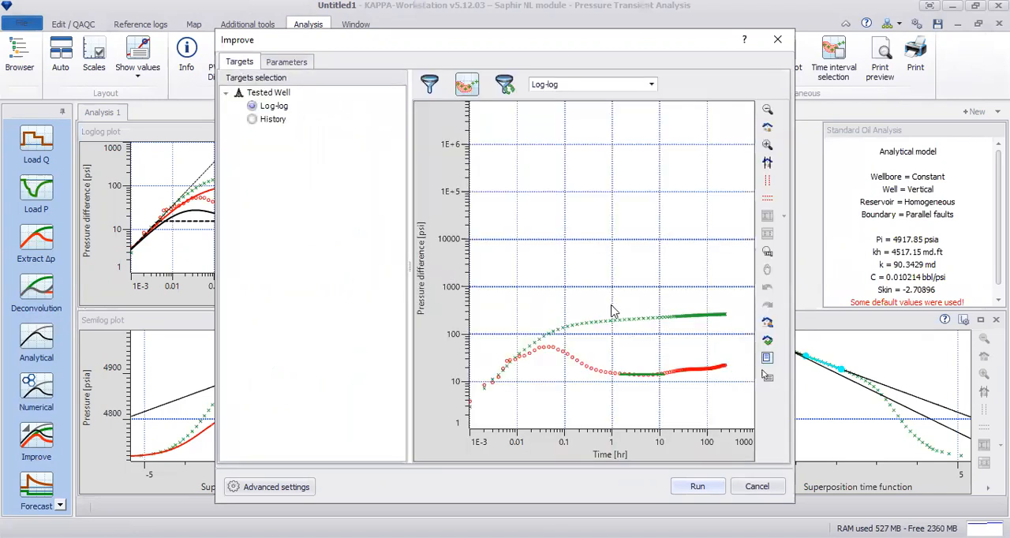
pyautogui.click(696, 485)
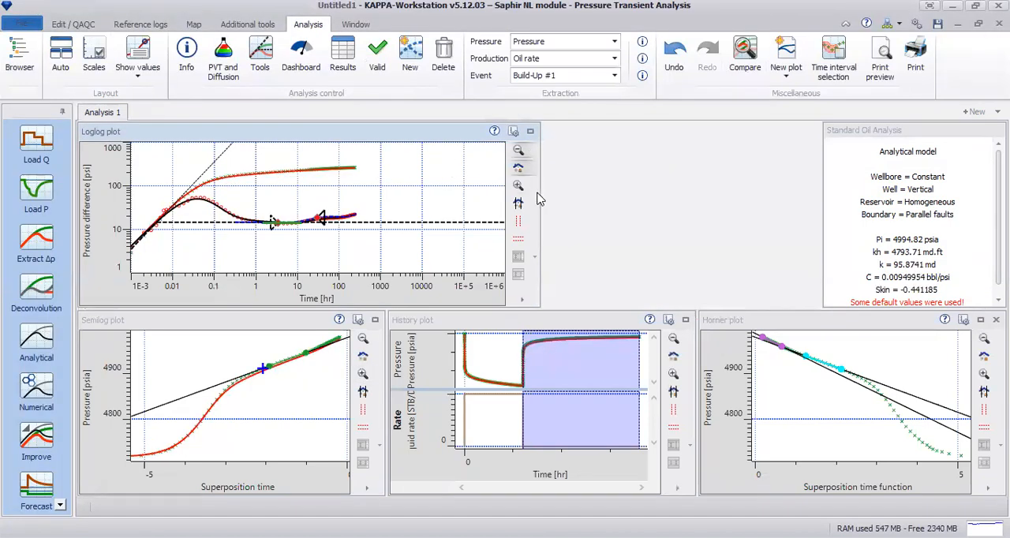
# Examine the improved model's pressure match on the history plot, including a close view of the late build-up.
pyautogui.click(685, 319)
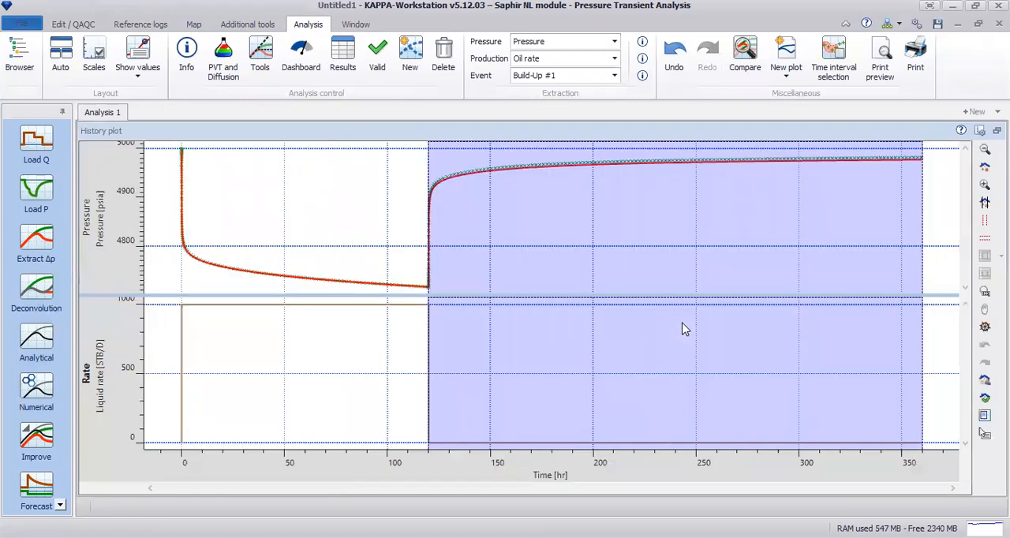
pyautogui.click(984, 184)
pyautogui.moveTo(493, 150); pyautogui.dragTo(933, 169)
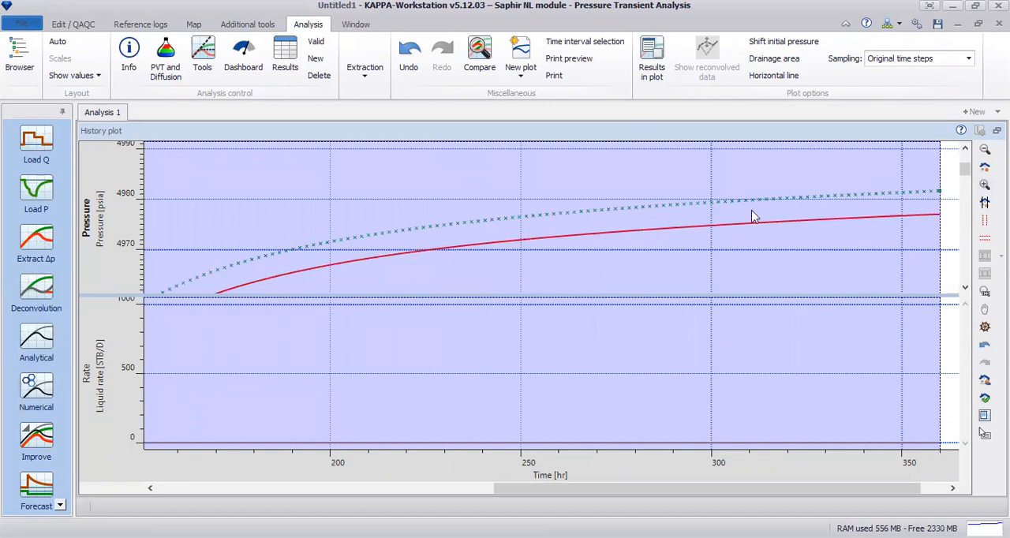
pyautogui.click(982, 432)
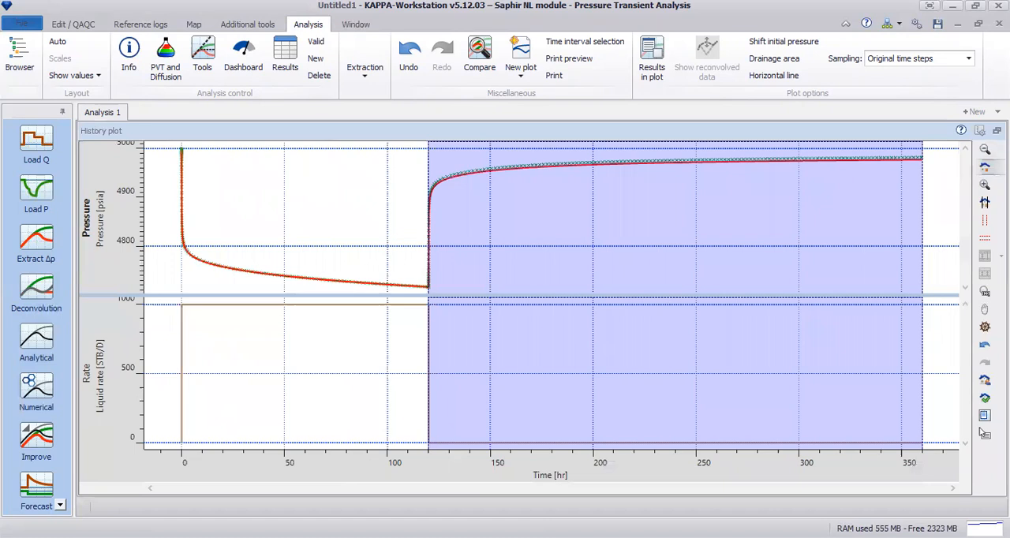
pyautogui.click(982, 433)
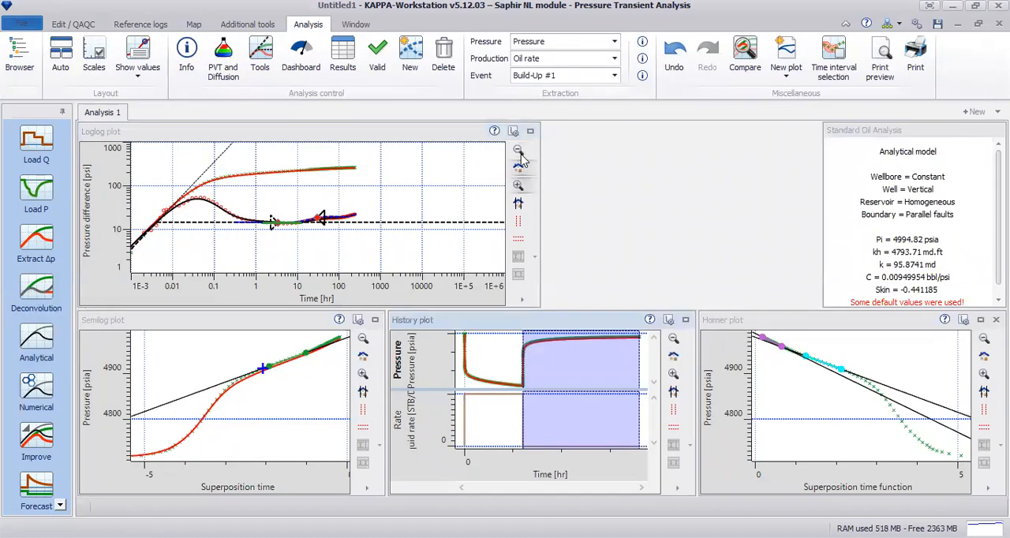
# Hide the diagnostic tools on the loglog plot and enlarge the semilog plot to inspect the improved model.
pyautogui.click(528, 132)
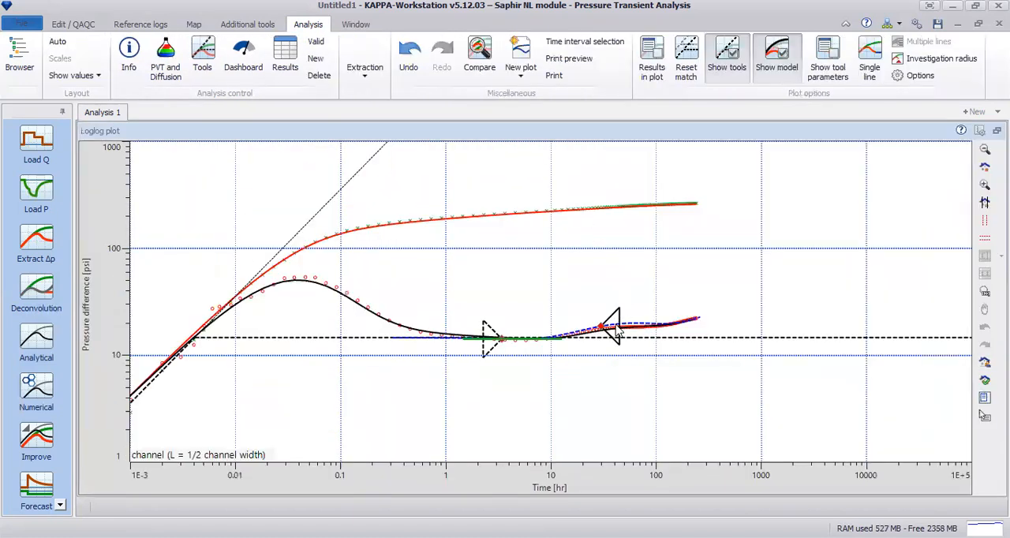
pyautogui.rightClick(712, 220)
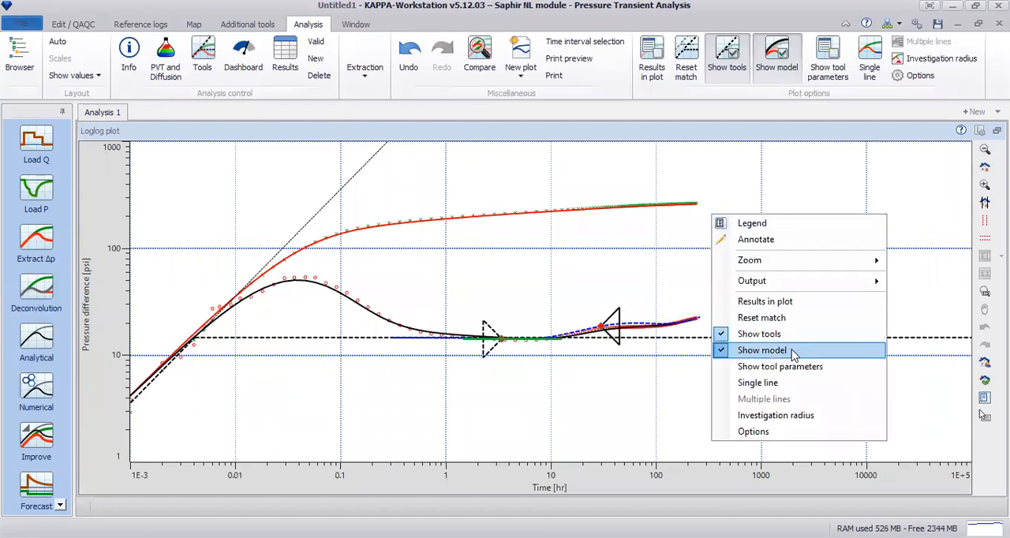
pyautogui.click(759, 333)
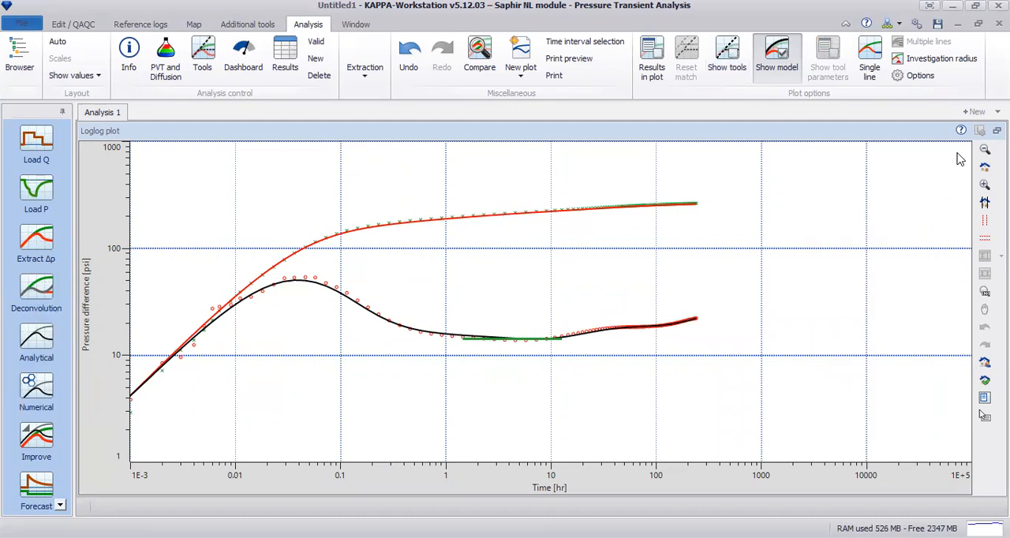
pyautogui.click(997, 131)
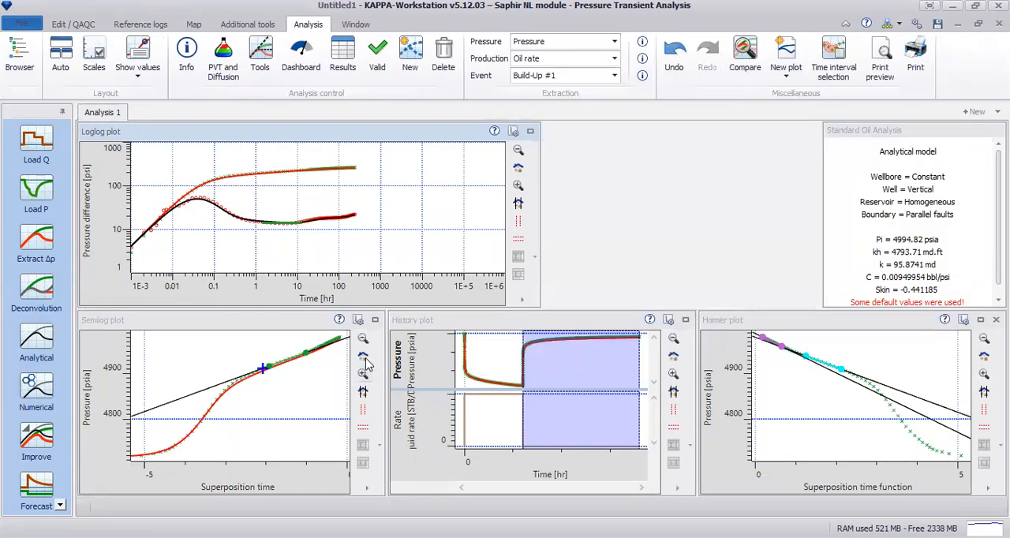
pyautogui.click(375, 320)
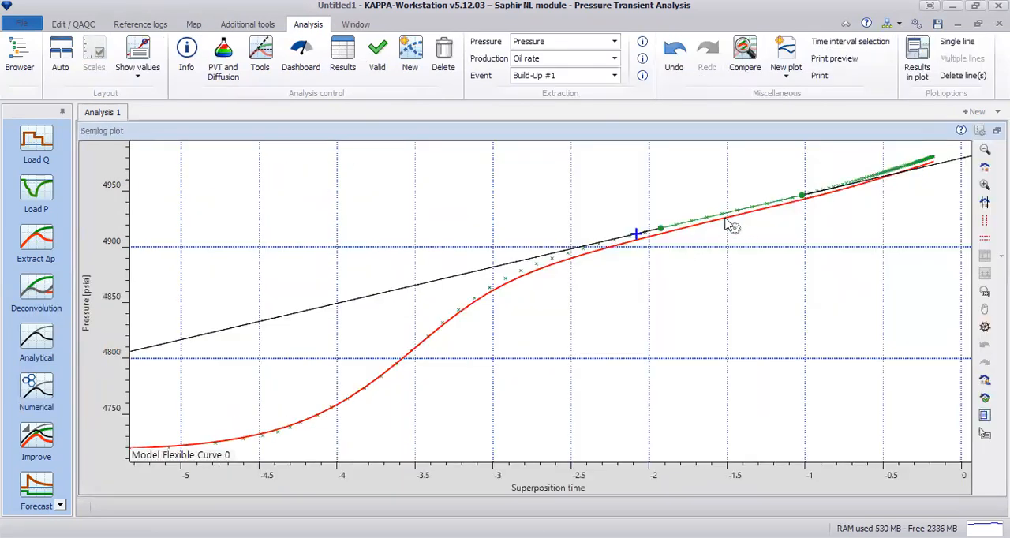
# Delete the straight line from the semilog plot and align the model curve with the measured data.
pyautogui.moveTo(706, 226)
pyautogui.mouseDown()
pyautogui.moveTo(705, 203)
pyautogui.moveTo(699, 226)
pyautogui.mouseUp()
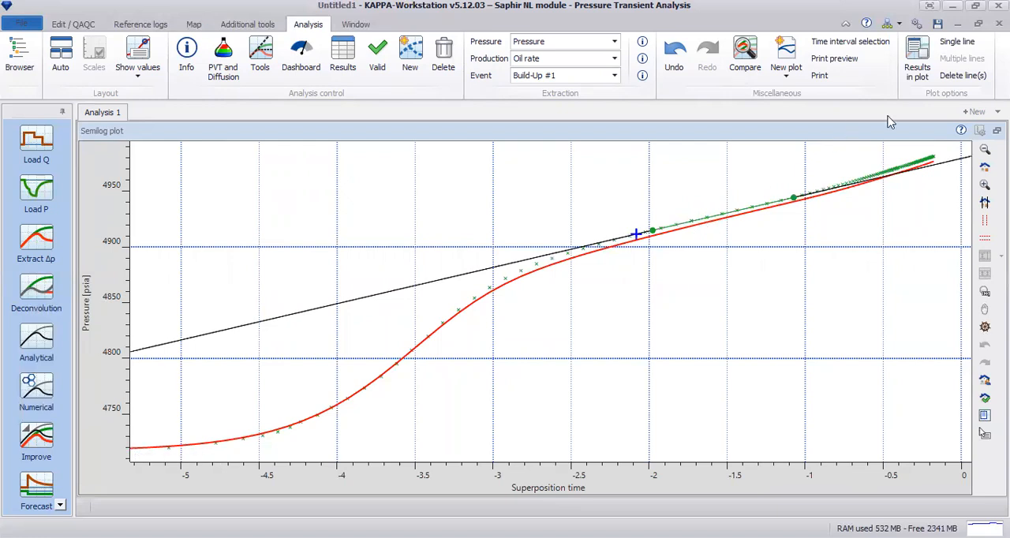
pyautogui.click(954, 77)
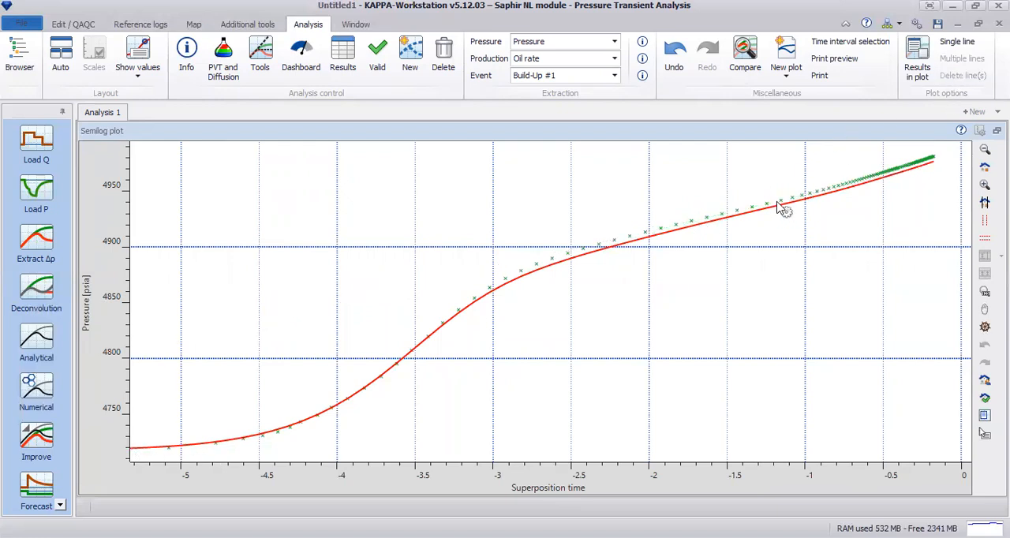
pyautogui.moveTo(783, 198); pyautogui.dragTo(784, 198)
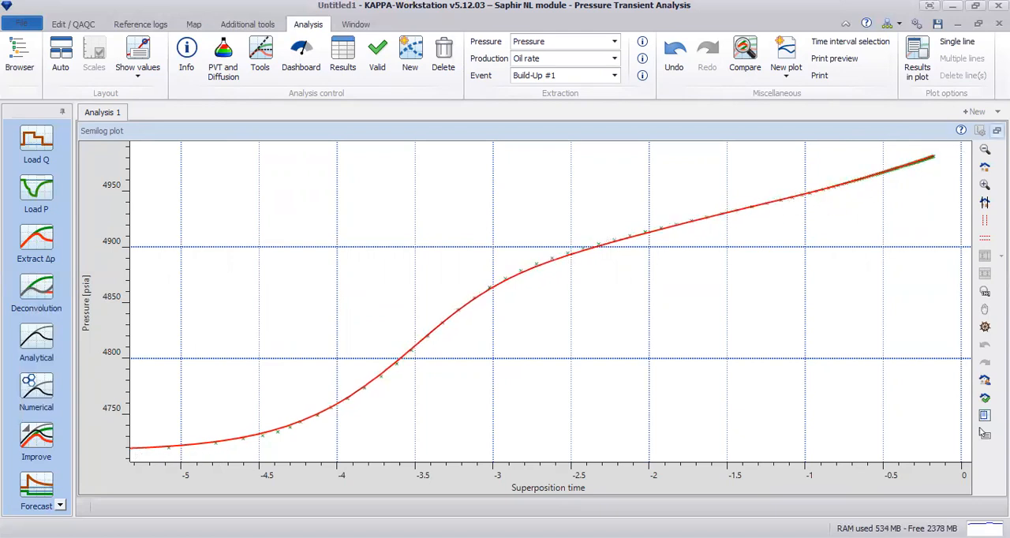
pyautogui.click(985, 433)
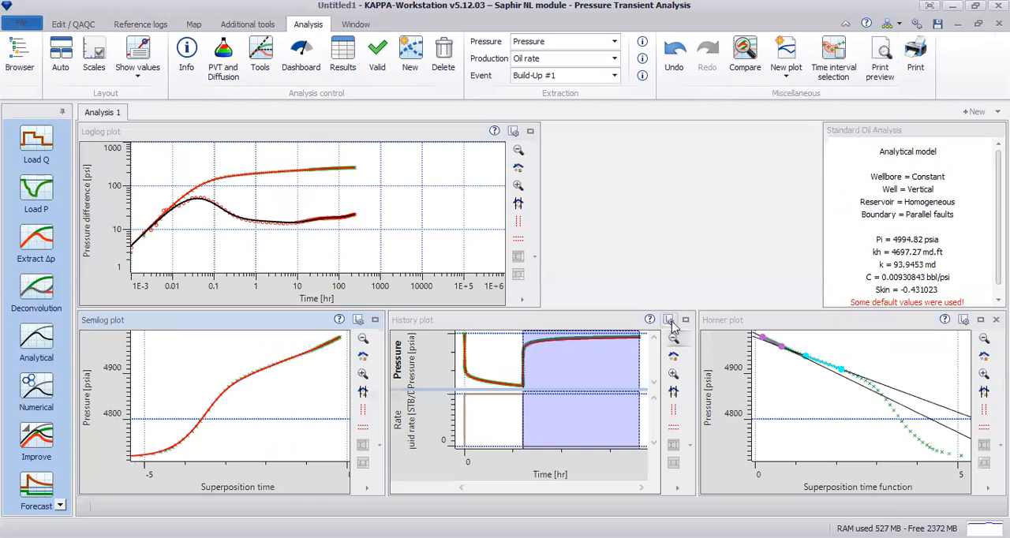
# Inspect the enlarged history and Horner plots.
pyautogui.doubleClick(671, 348)
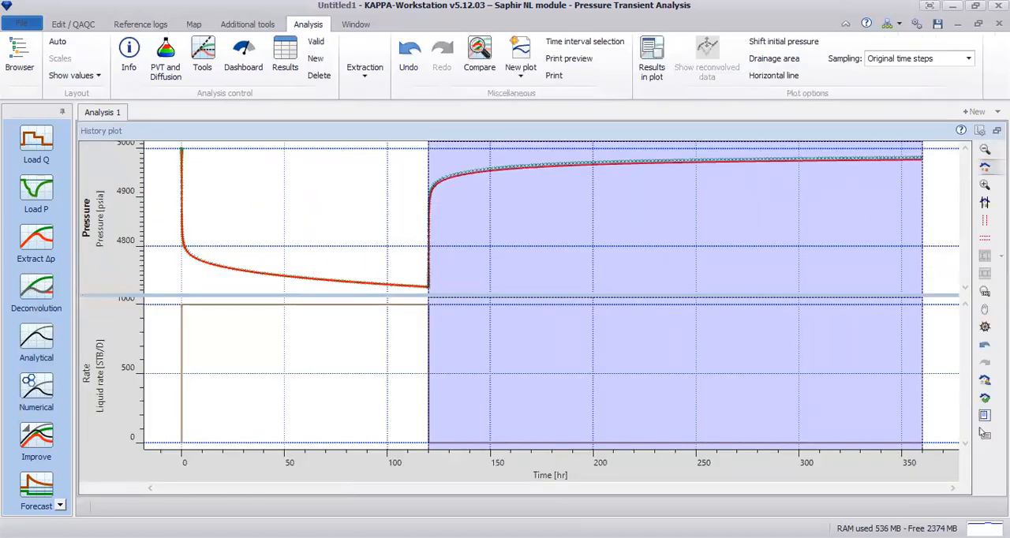
pyautogui.click(997, 131)
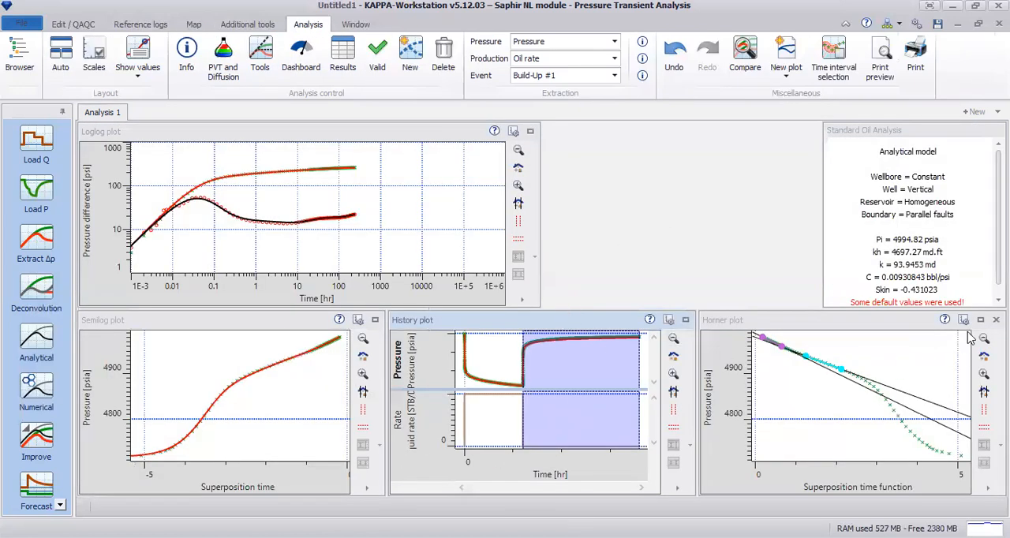
pyautogui.click(981, 319)
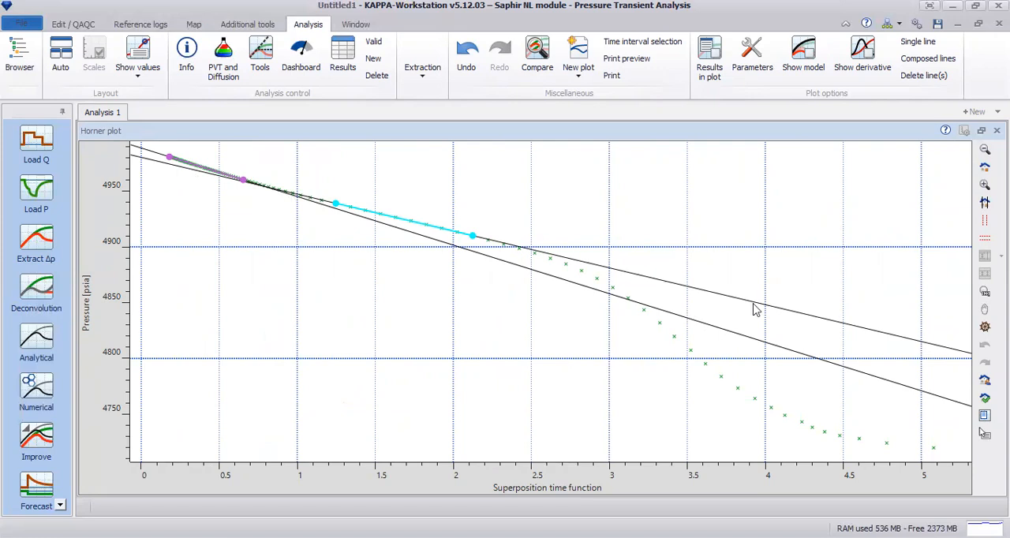
pyautogui.click(981, 130)
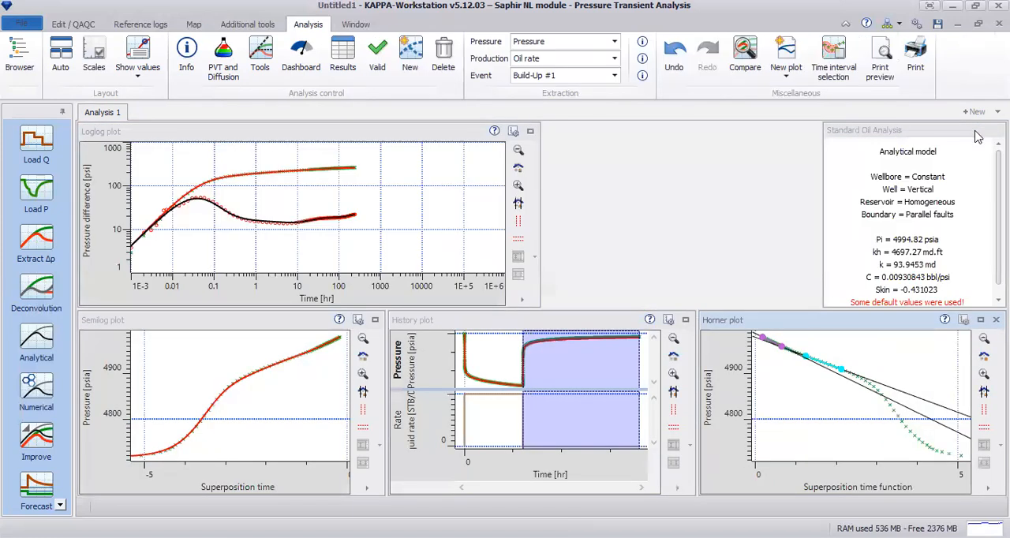
# Display the analytical model response on the Horner plot.
pyautogui.click(980, 320)
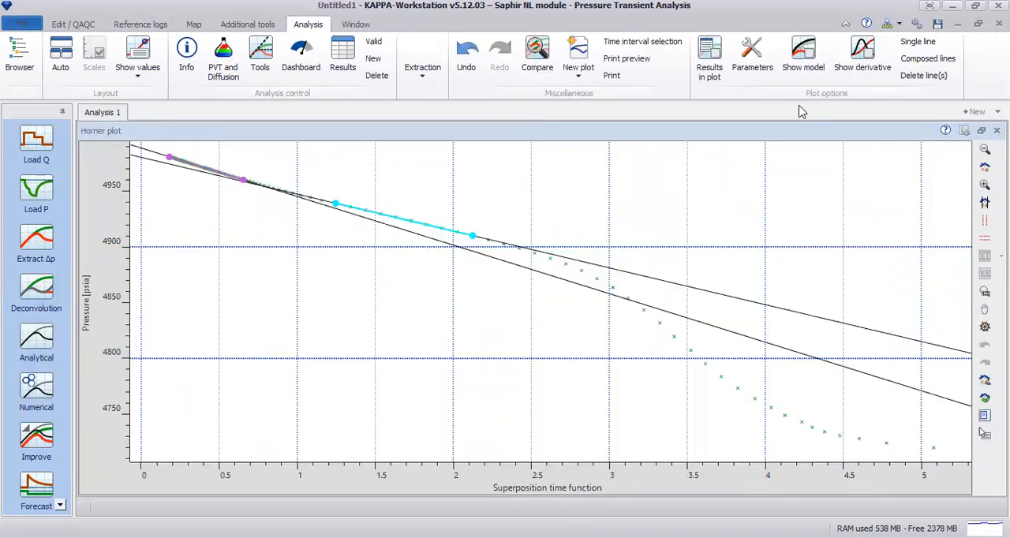
pyautogui.click(810, 57)
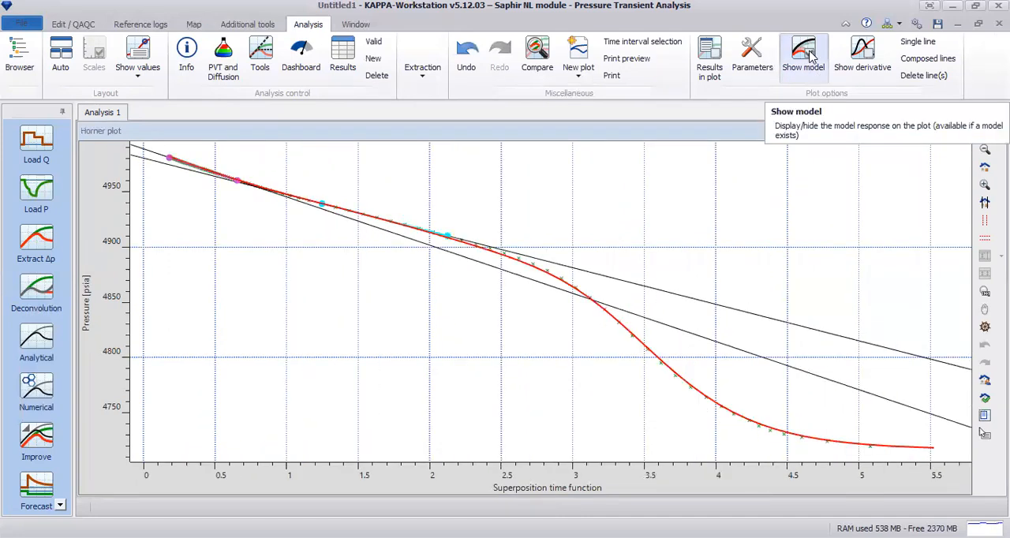
pyautogui.click(811, 57)
pyautogui.click(810, 57)
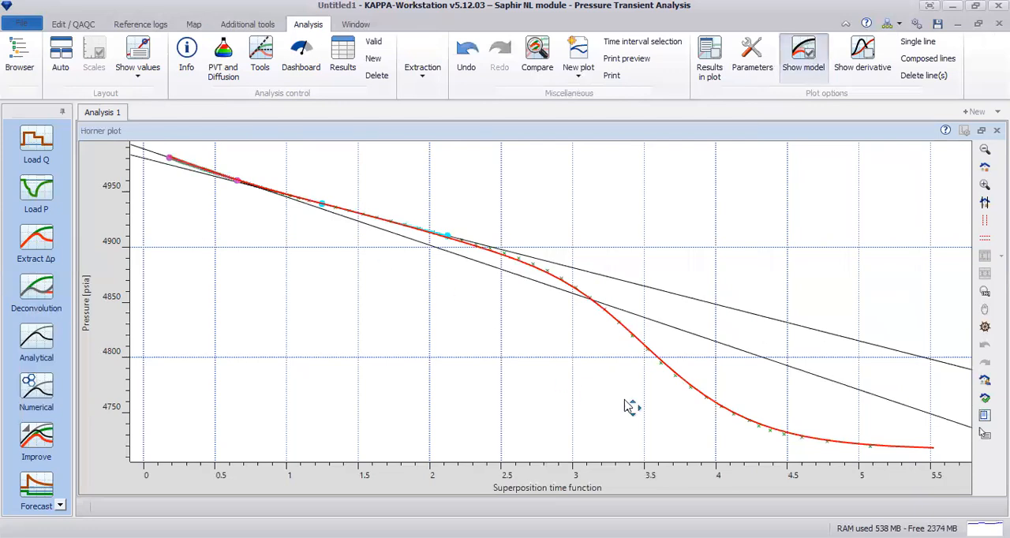
pyautogui.click(981, 130)
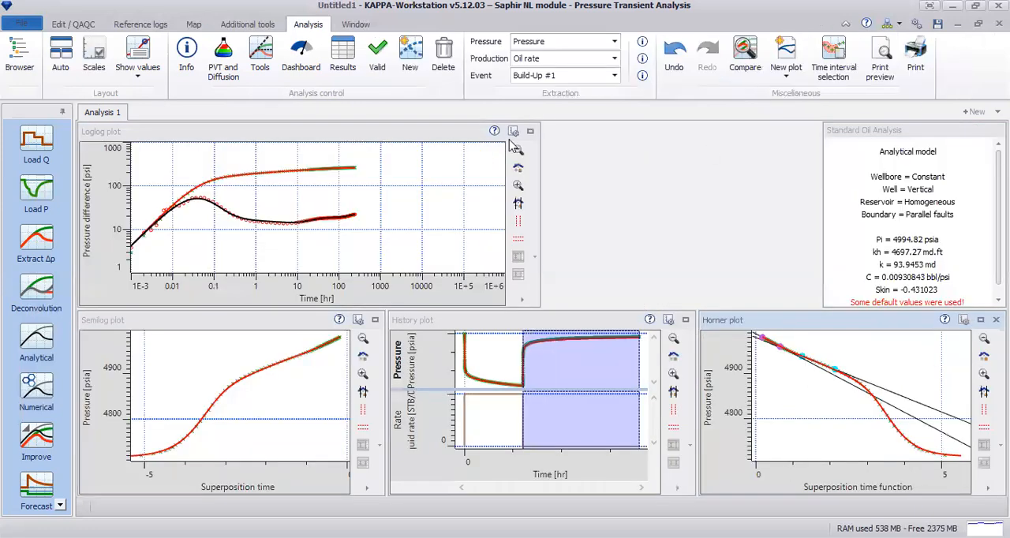
# Examine the model match on the enlarged loglog plot and read the analytical model results.
pyautogui.click(530, 132)
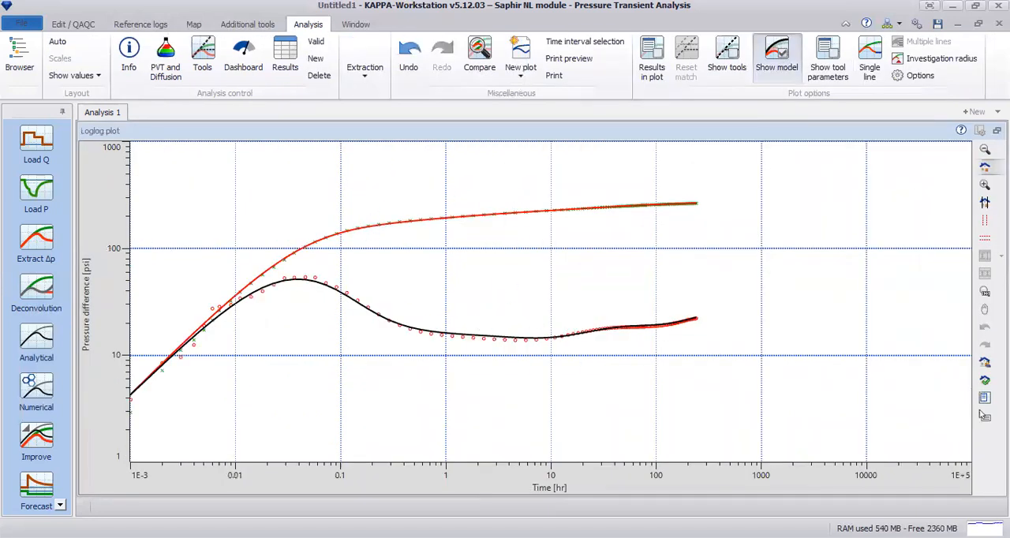
pyautogui.click(997, 130)
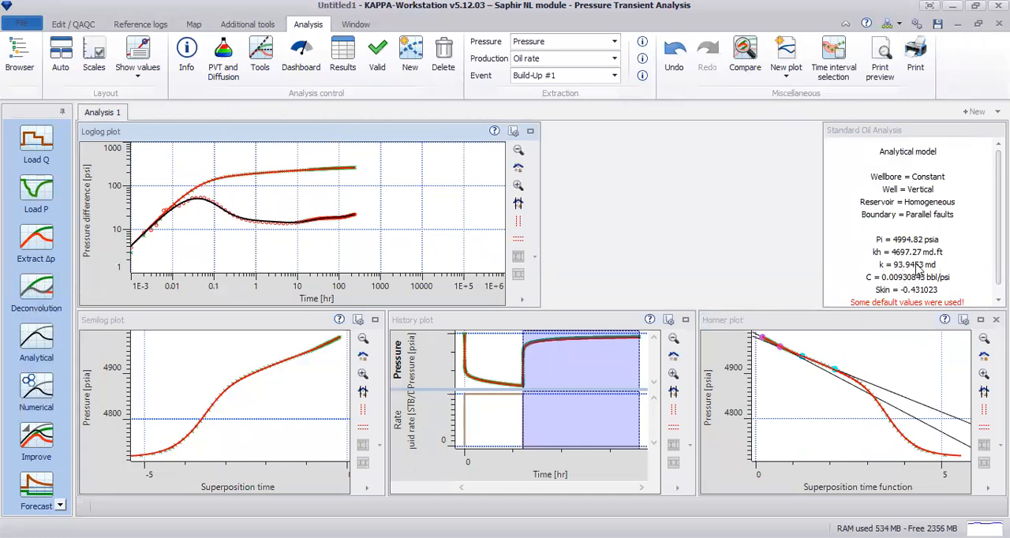
pyautogui.moveTo(998, 263); pyautogui.dragTo(999, 274)
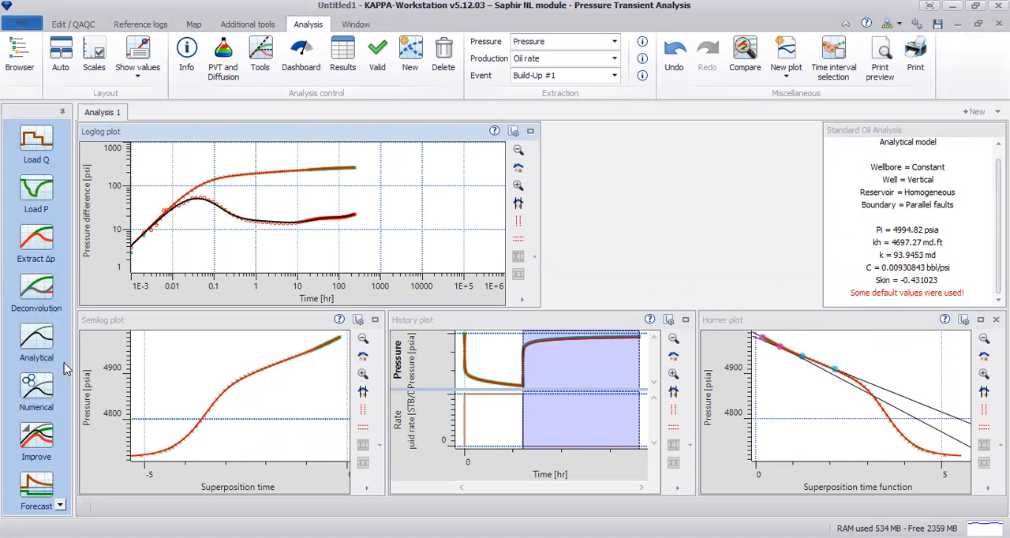
# Regenerate the analytical model with the permeability set to 100 md.
pyautogui.click(39, 352)
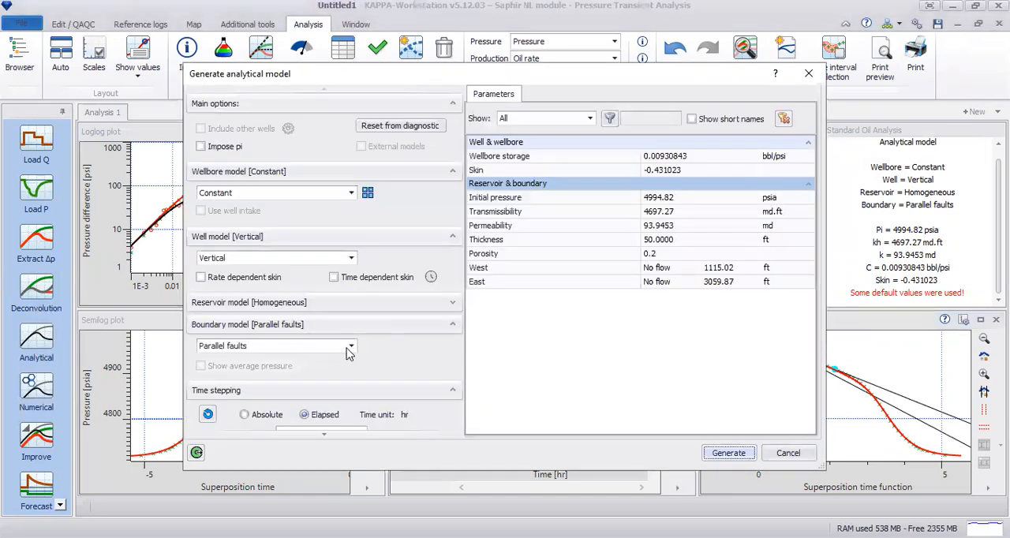
pyautogui.click(451, 303)
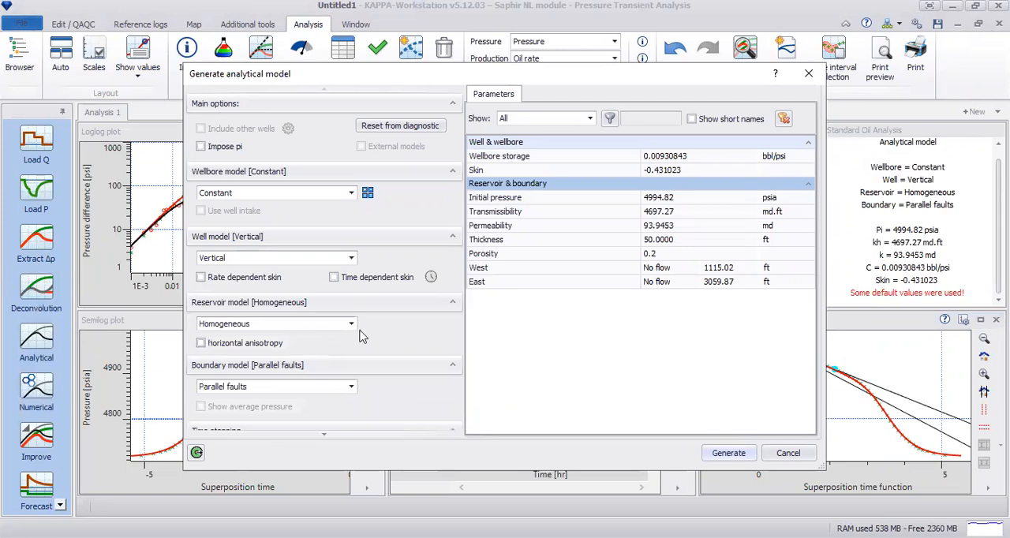
pyautogui.click(453, 303)
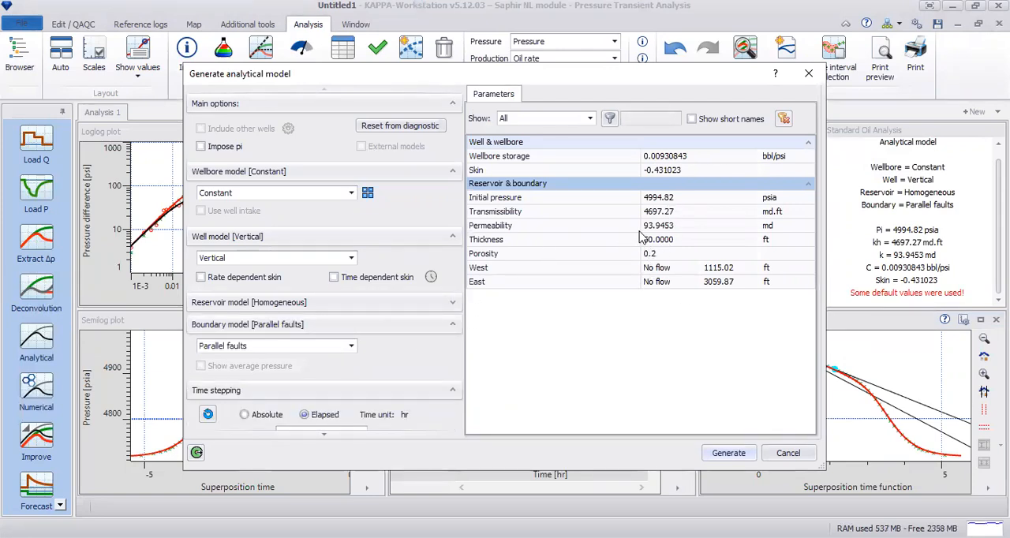
pyautogui.click(669, 228)
pyautogui.write('100')
pyautogui.click(727, 453)
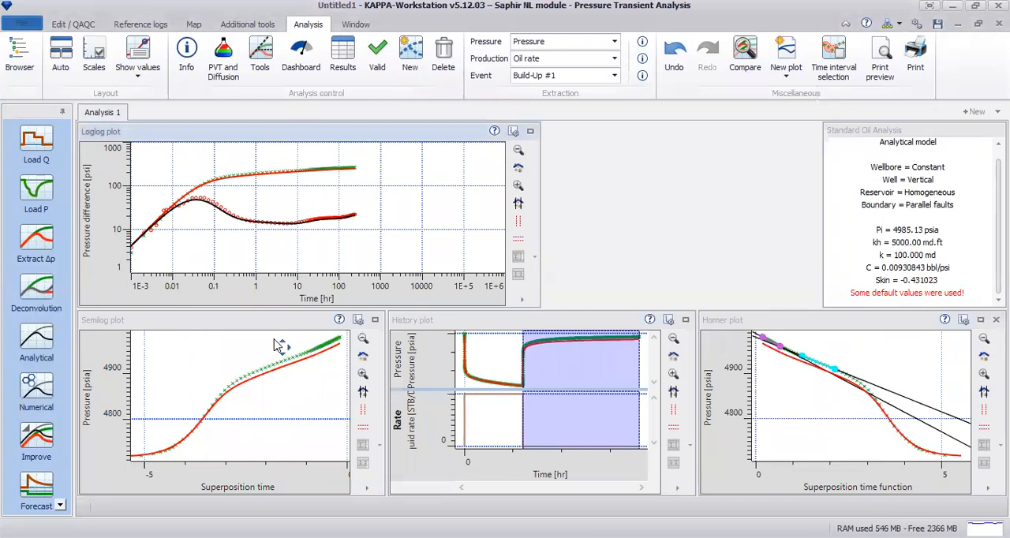
# Start a new model improvement and limit the permeability regression range to 80–120 md.
pyautogui.click(36, 436)
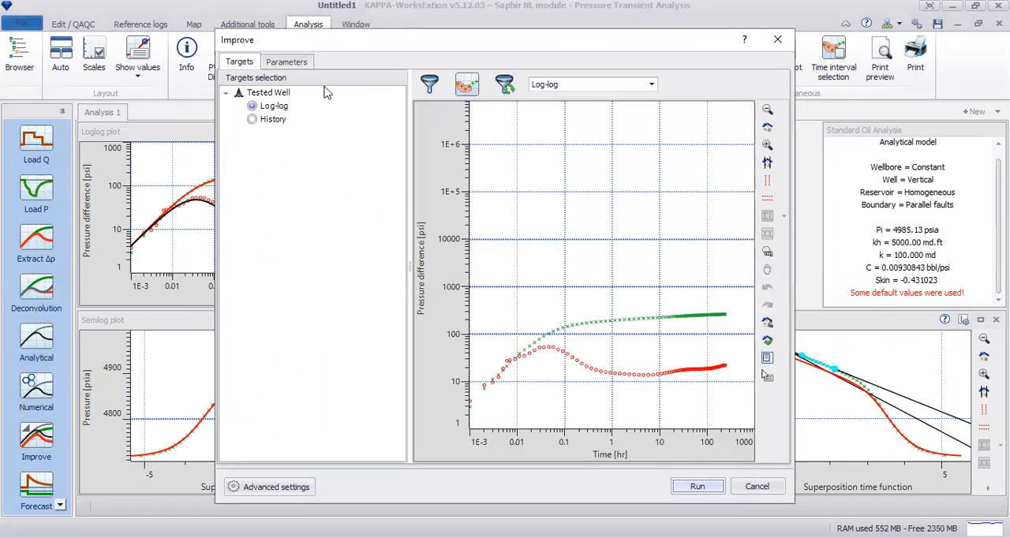
pyautogui.click(286, 63)
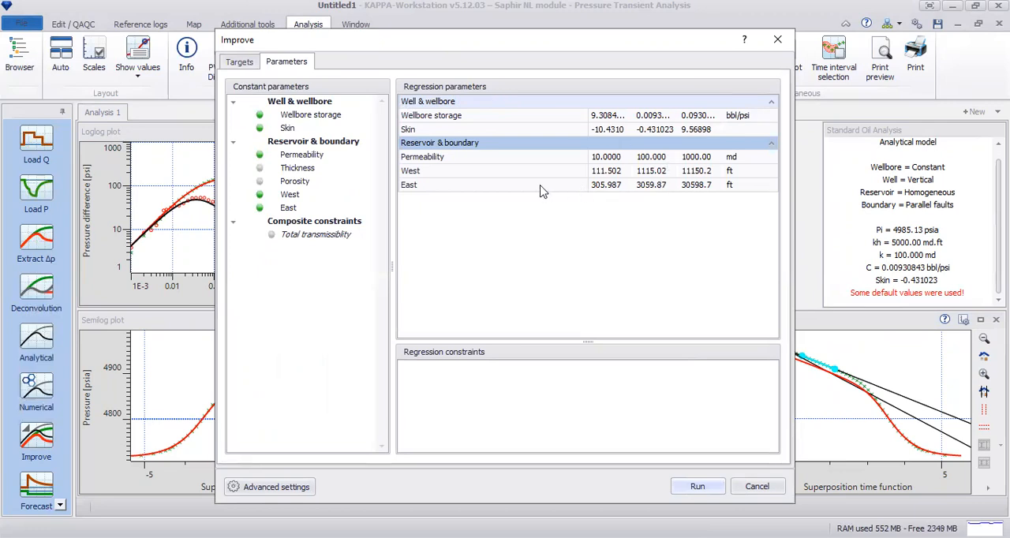
pyautogui.click(699, 157)
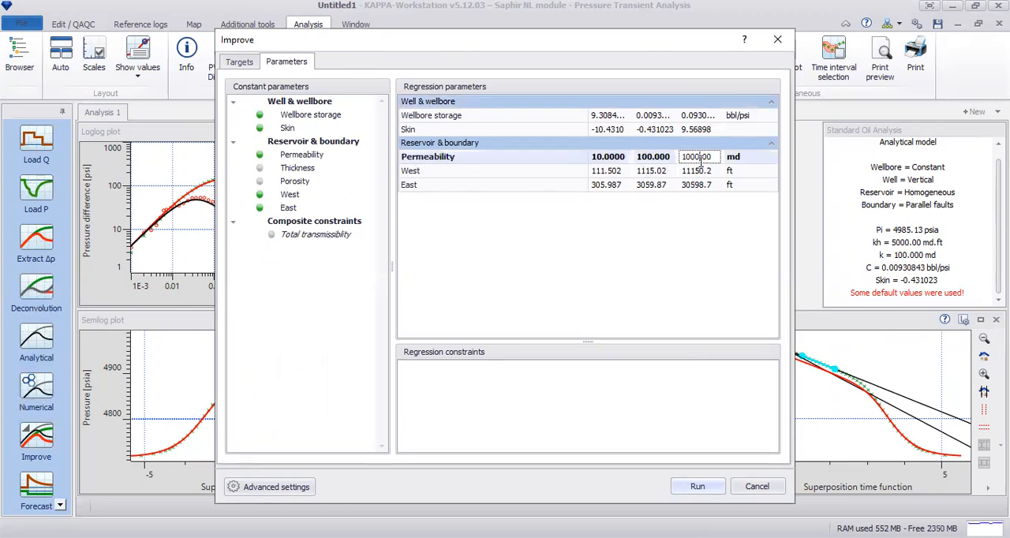
pyautogui.moveTo(715, 157); pyautogui.dragTo(662, 162)
pyautogui.click(607, 158)
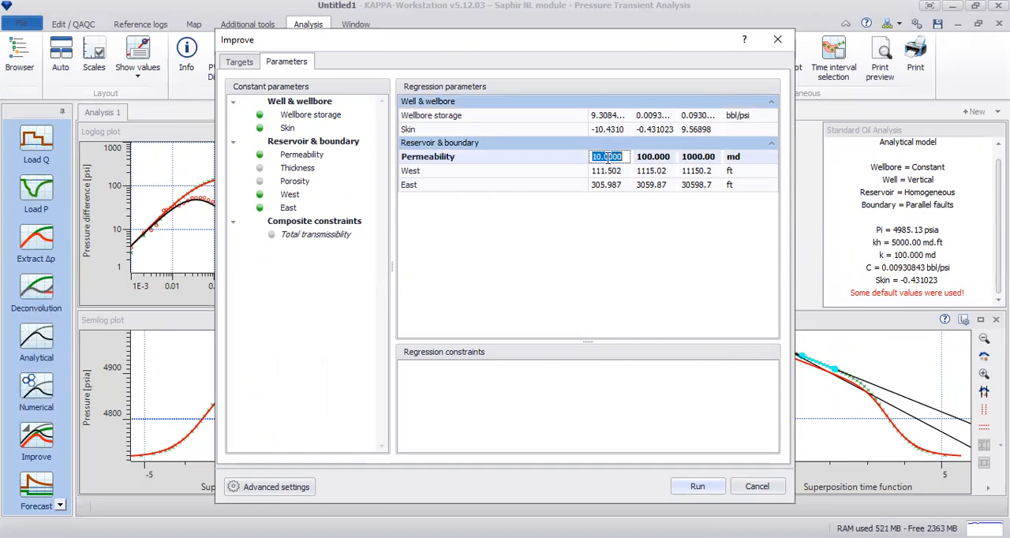
pyautogui.write('80')
pyautogui.click(700, 161)
pyautogui.write('120')
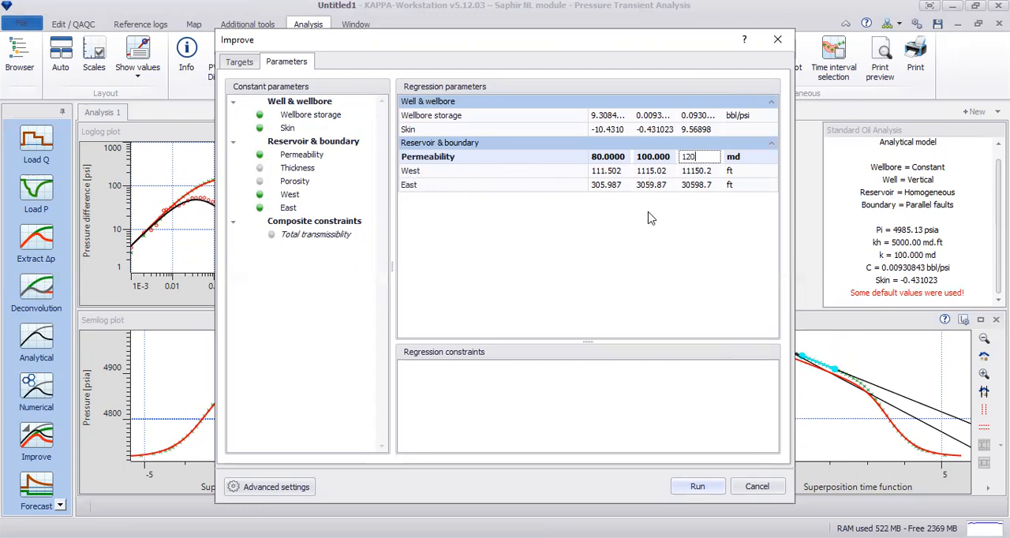
# Set the maximum West and East fault distances to 2000 ft and 4000 ft, and run the regression.
pyautogui.click(719, 170)
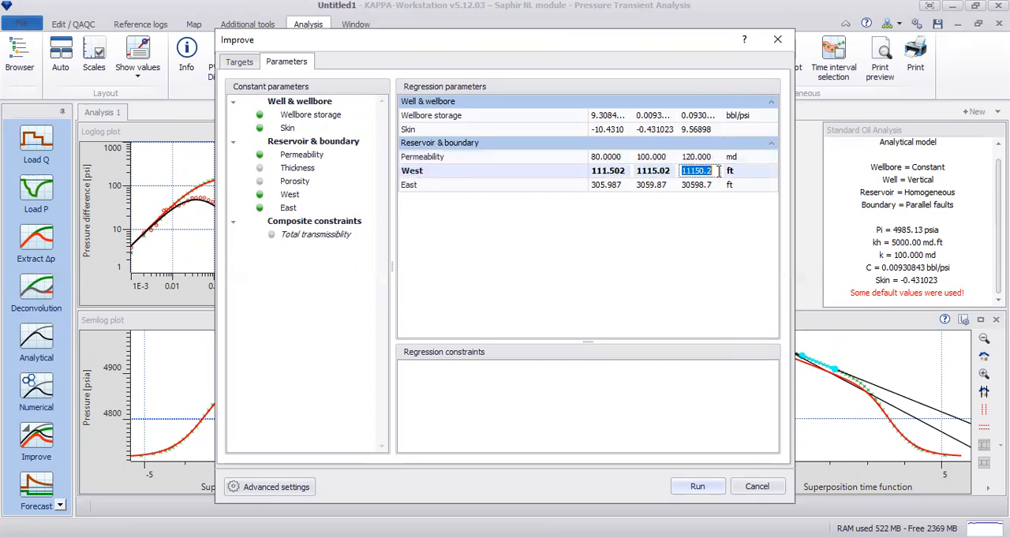
pyautogui.write('2000')
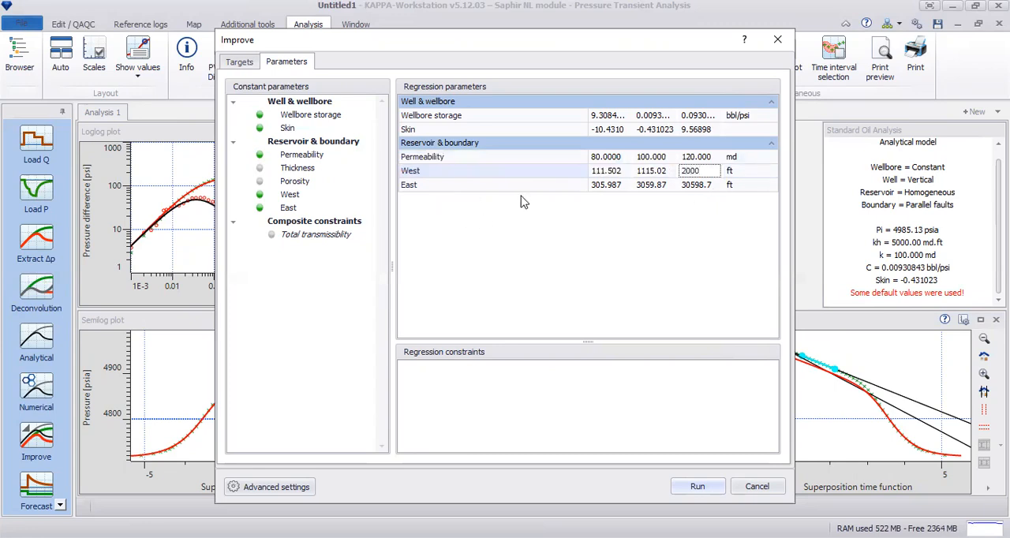
pyautogui.click(685, 184)
pyautogui.write('4')
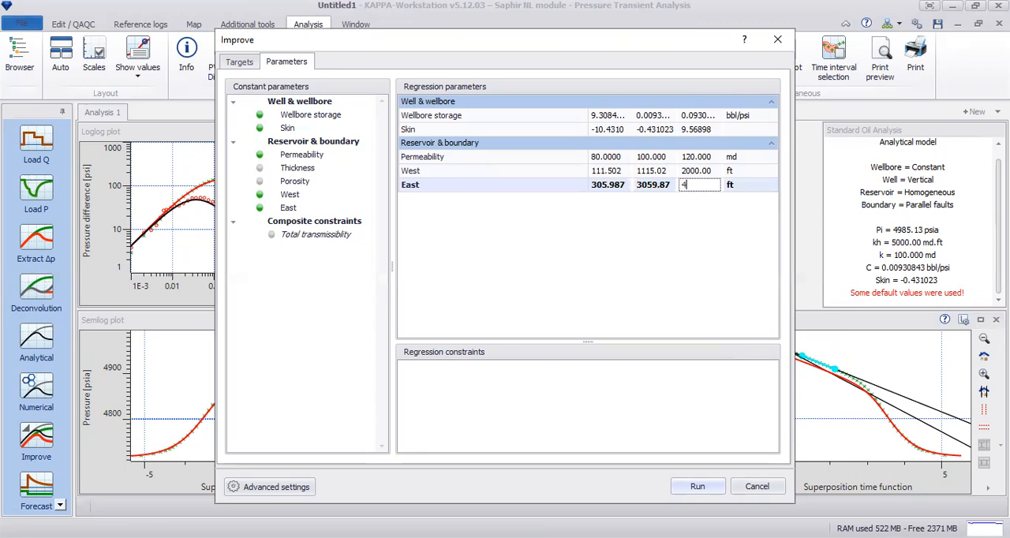
pyautogui.write('000')
pyautogui.click(691, 173)
pyautogui.click(655, 170)
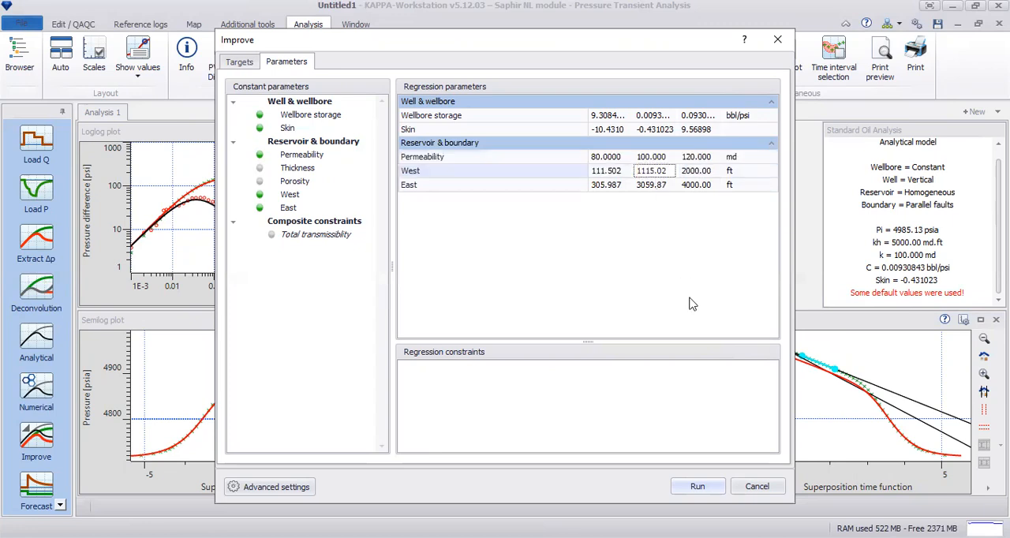
pyautogui.click(699, 487)
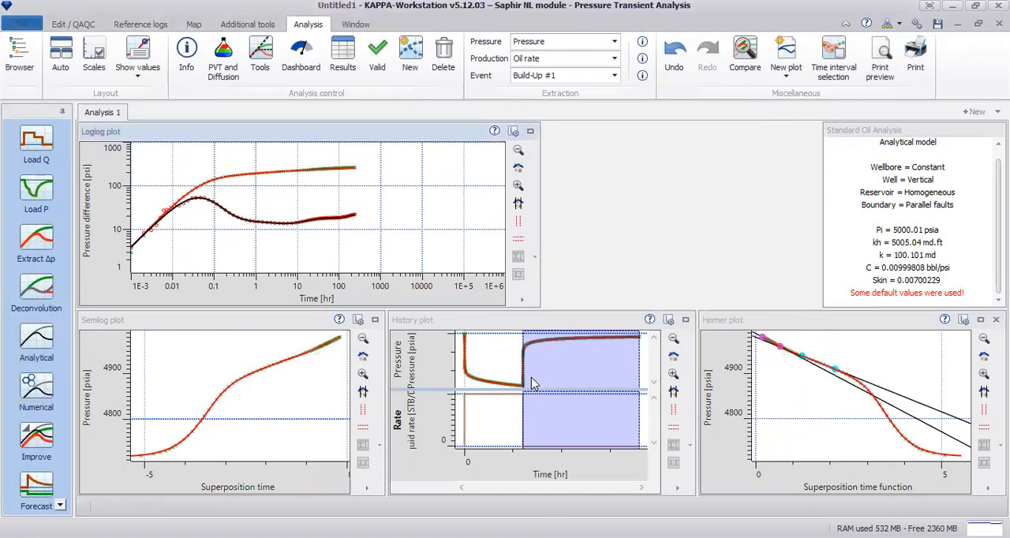
# Examine the new model's match on the history plot, including the late build-up up close, and on the enlarged semilog plot.
pyautogui.click(685, 320)
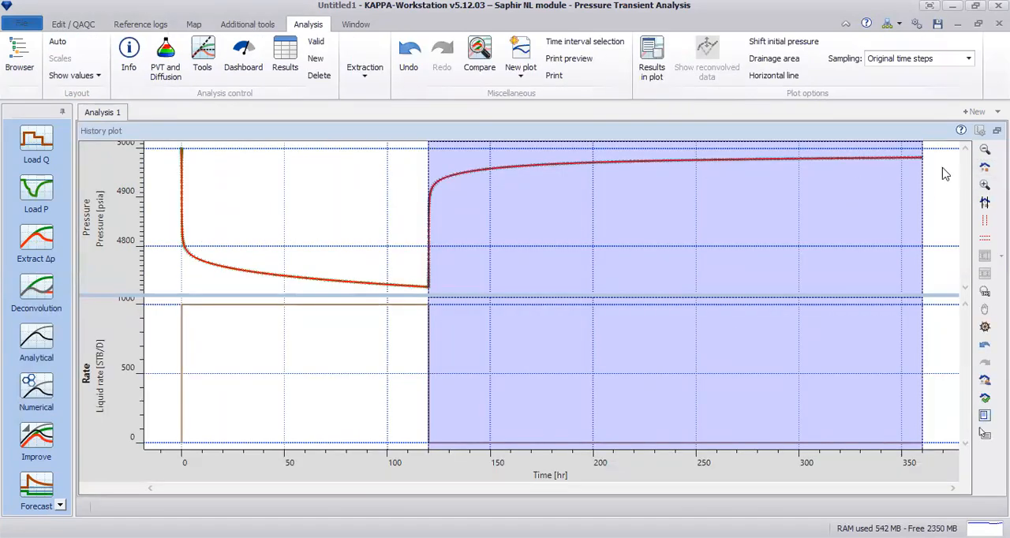
pyautogui.click(984, 184)
pyautogui.moveTo(933, 166); pyautogui.dragTo(775, 150)
pyautogui.click(983, 202)
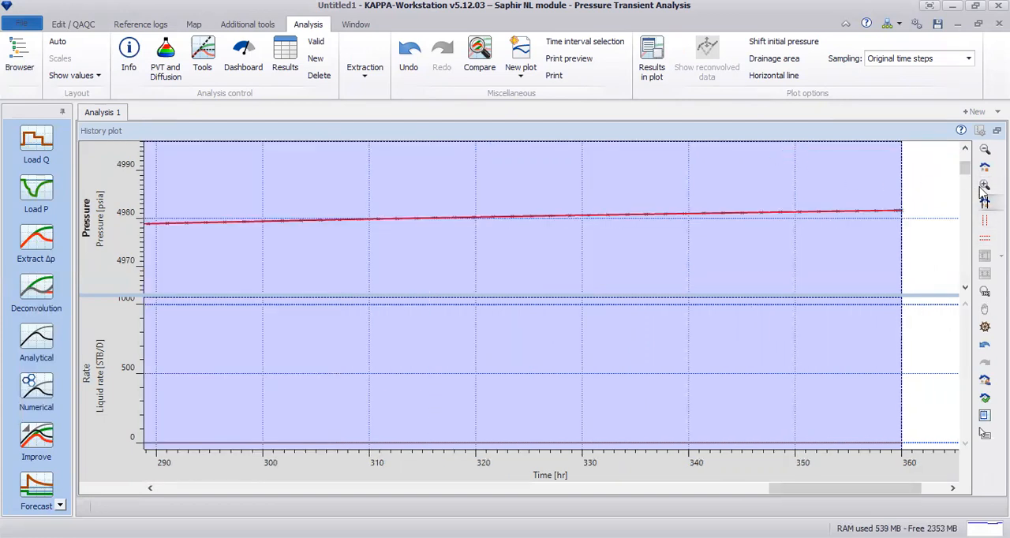
pyautogui.moveTo(319, 186); pyautogui.dragTo(907, 266)
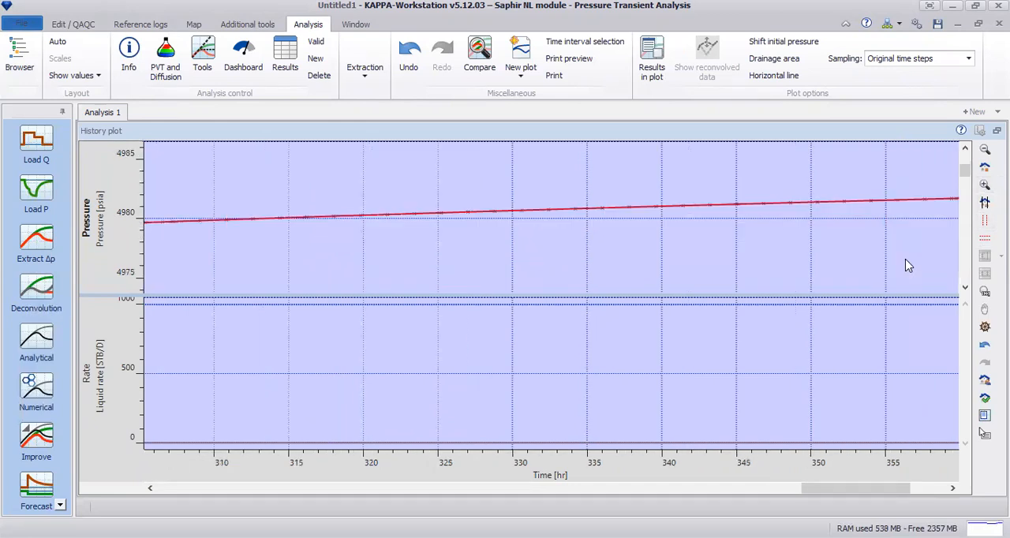
pyautogui.click(985, 167)
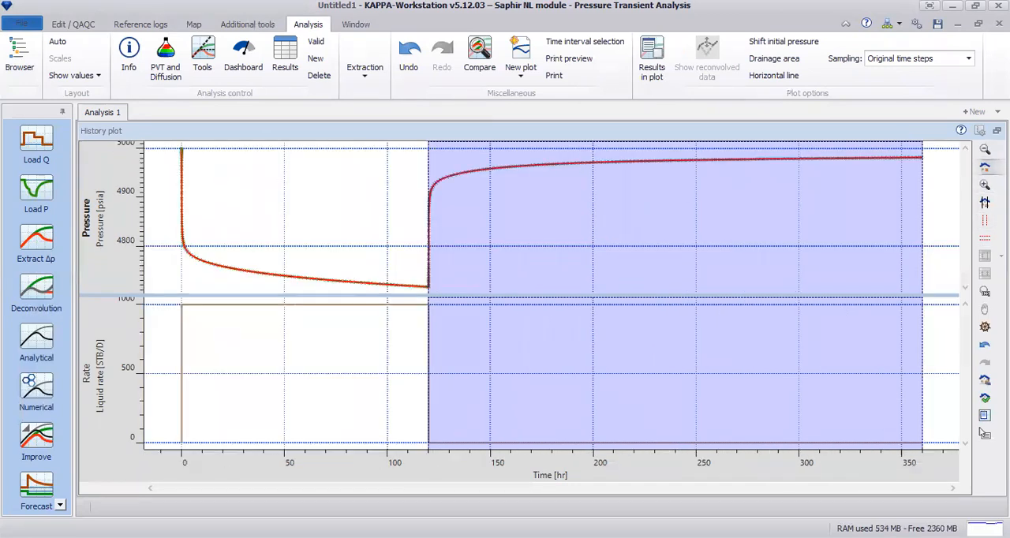
pyautogui.doubleClick(385, 337)
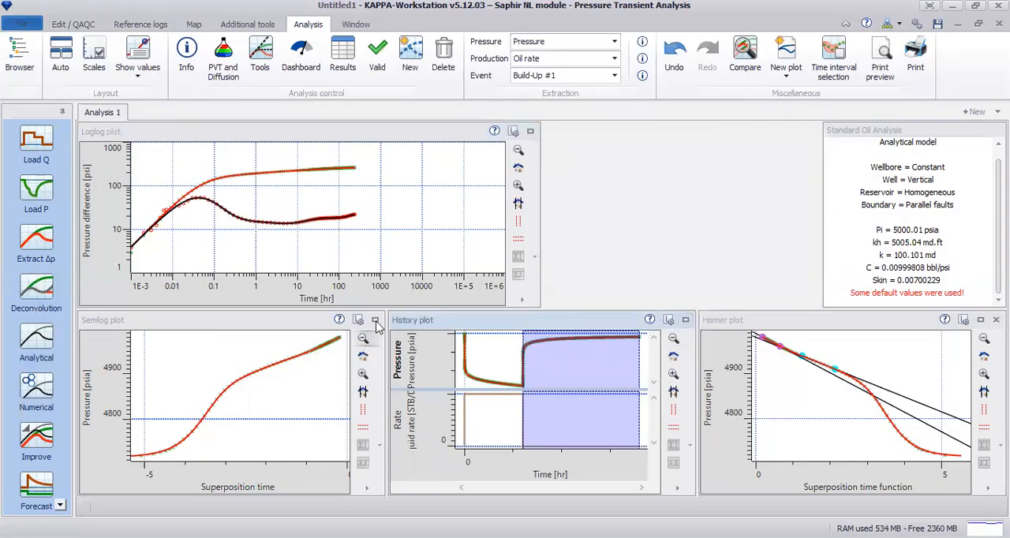
pyautogui.click(376, 321)
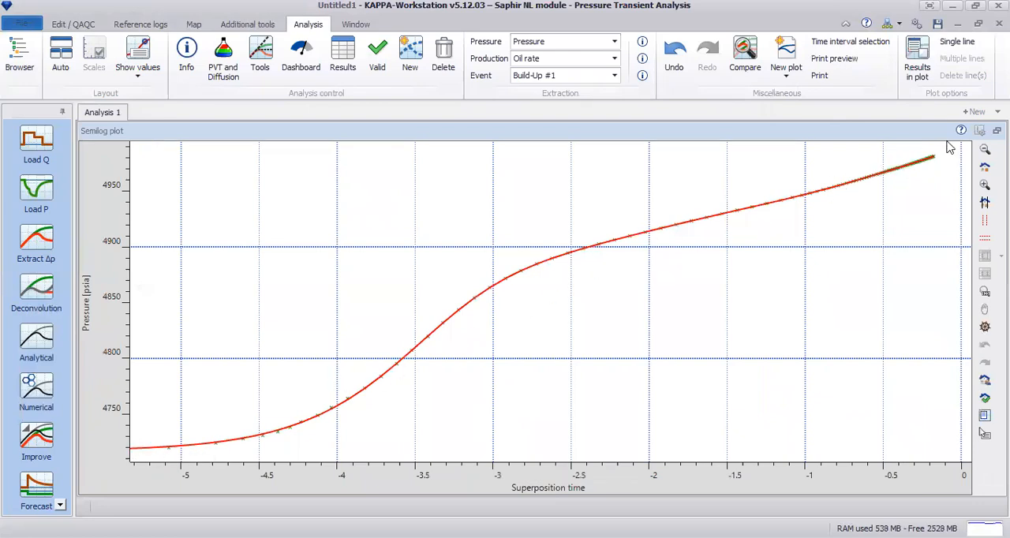
# Show the results in the enlarged semilog plot and fit a single line through its middle straight section, from about 1.44 to 9.02 hr.
pyautogui.rightClick(517, 234)
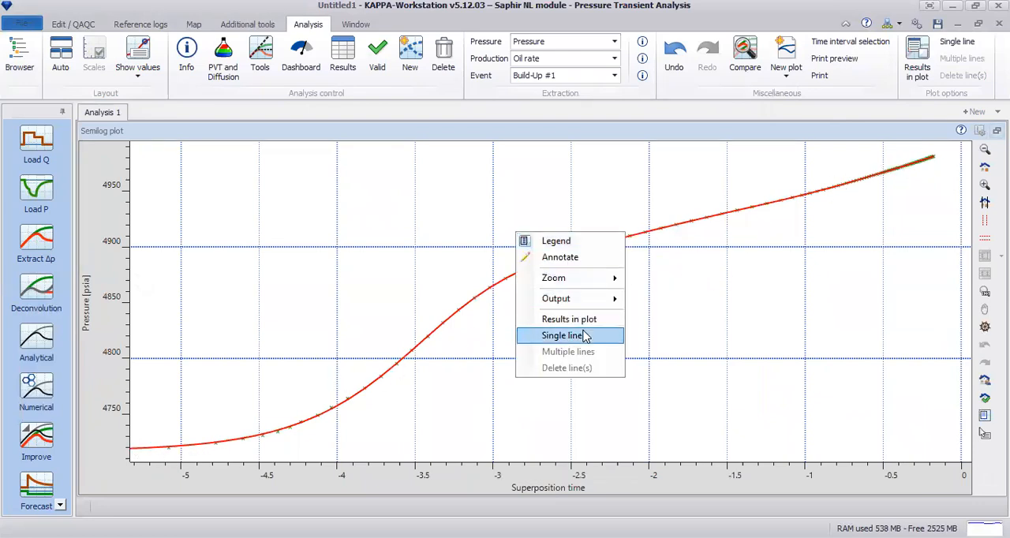
pyautogui.click(585, 320)
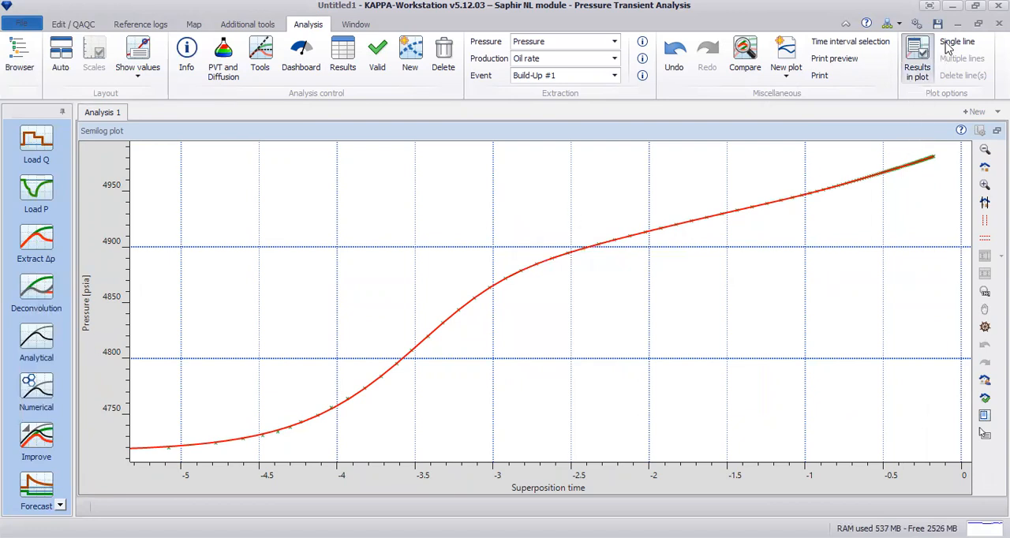
pyautogui.moveTo(651, 234); pyautogui.dragTo(784, 240)
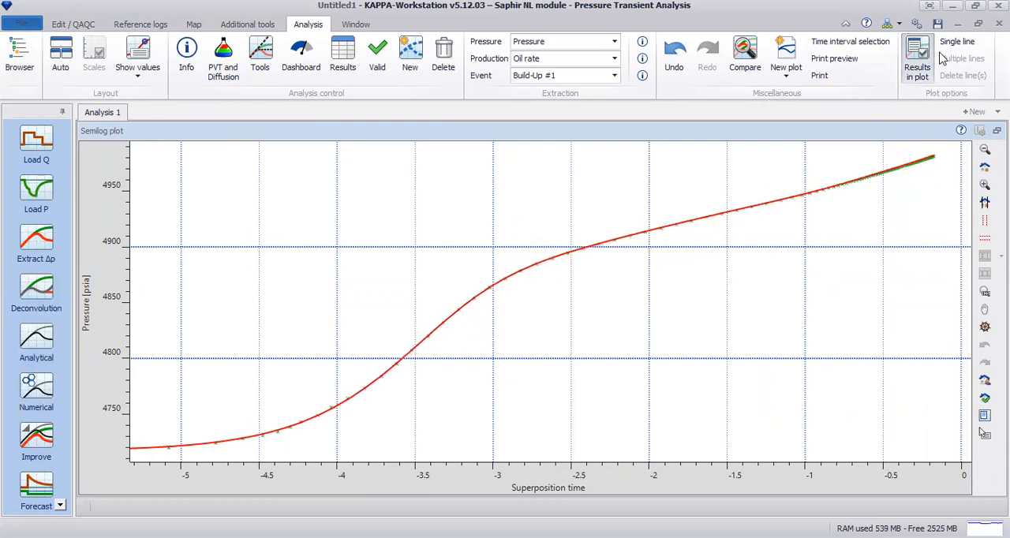
pyautogui.moveTo(649, 179); pyautogui.dragTo(786, 263)
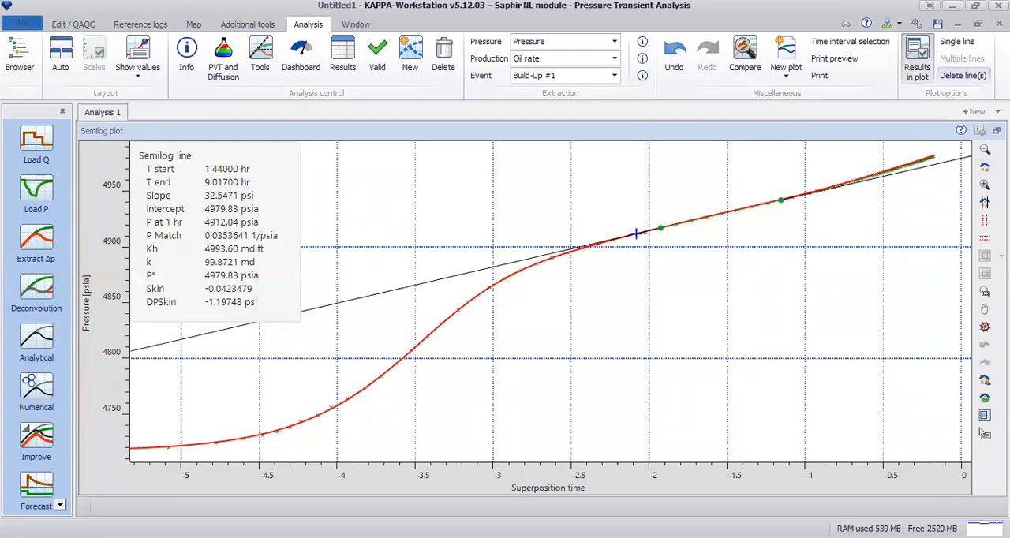
pyautogui.click(996, 130)
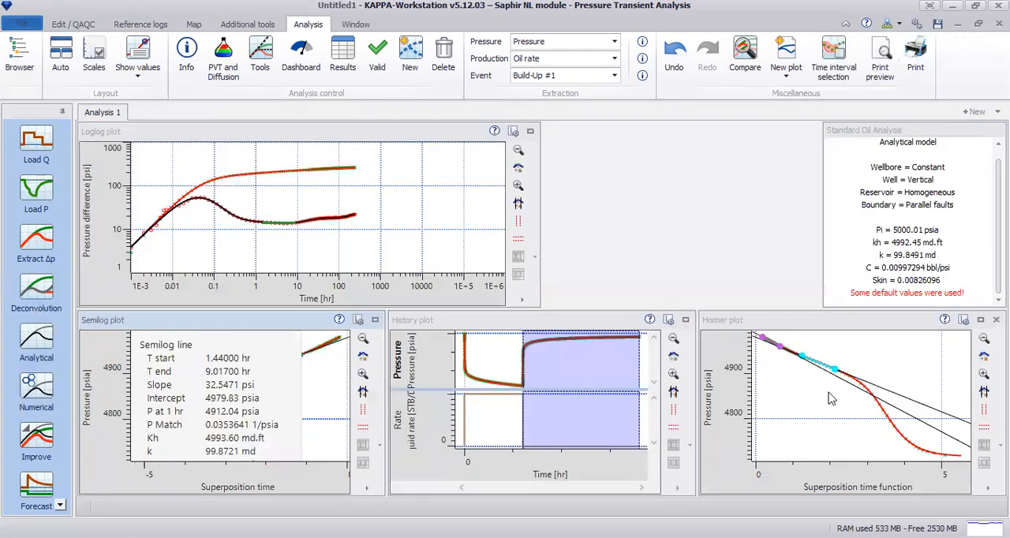
# Examine the enlarged Horner and loglog plots for the model match, and hide the results shown in the semilog plot.
pyautogui.click(980, 320)
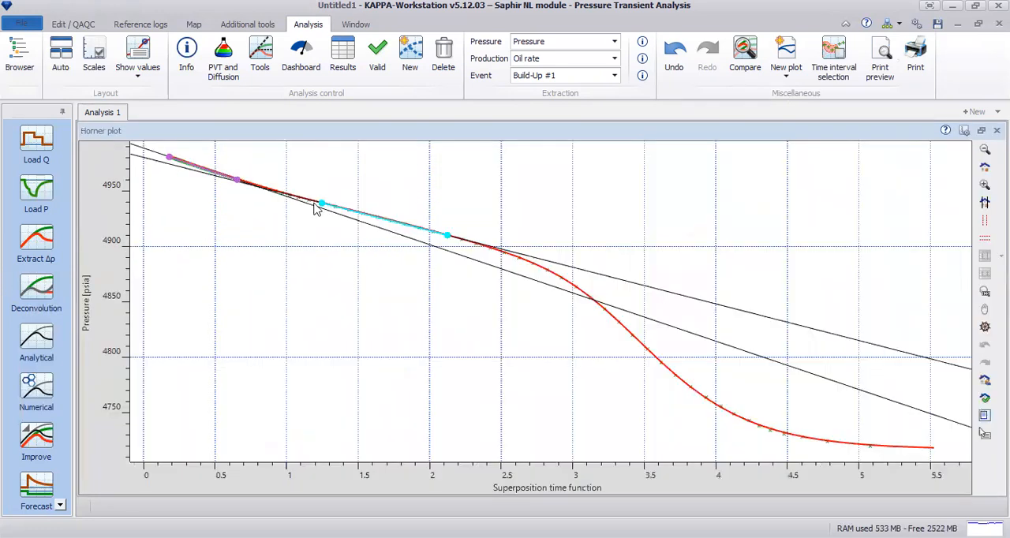
pyautogui.click(981, 131)
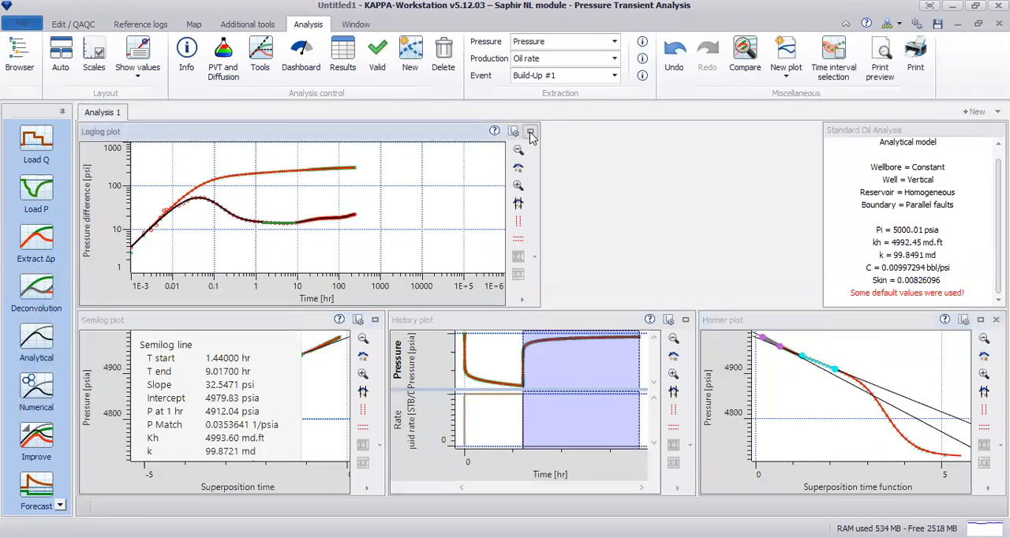
pyautogui.click(530, 132)
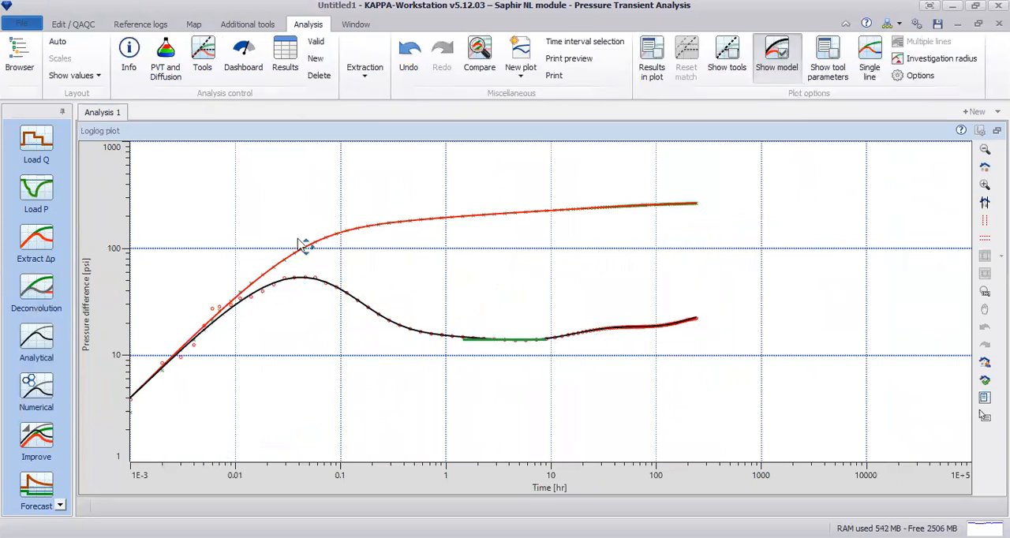
pyautogui.click(997, 130)
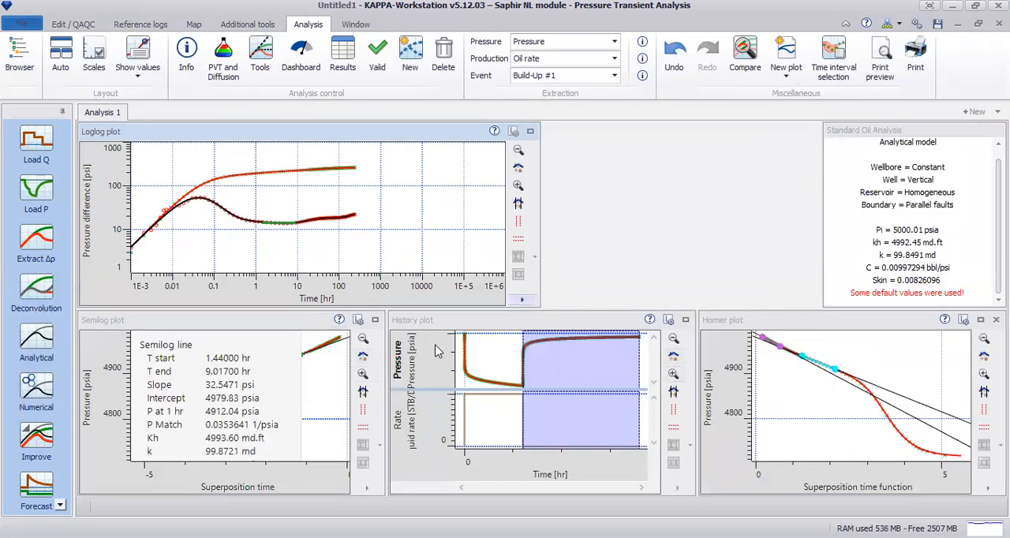
pyautogui.rightClick(334, 390)
pyautogui.click(400, 476)
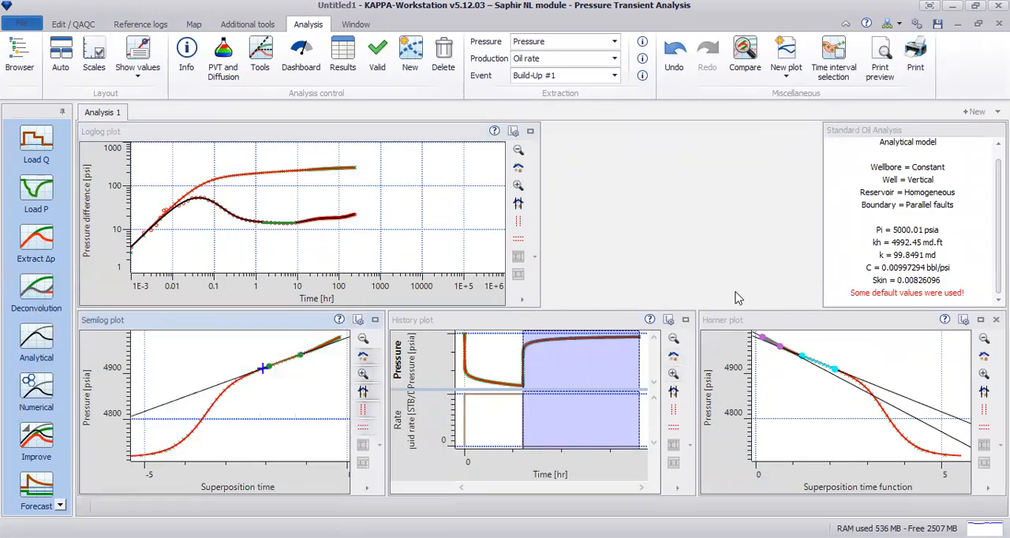